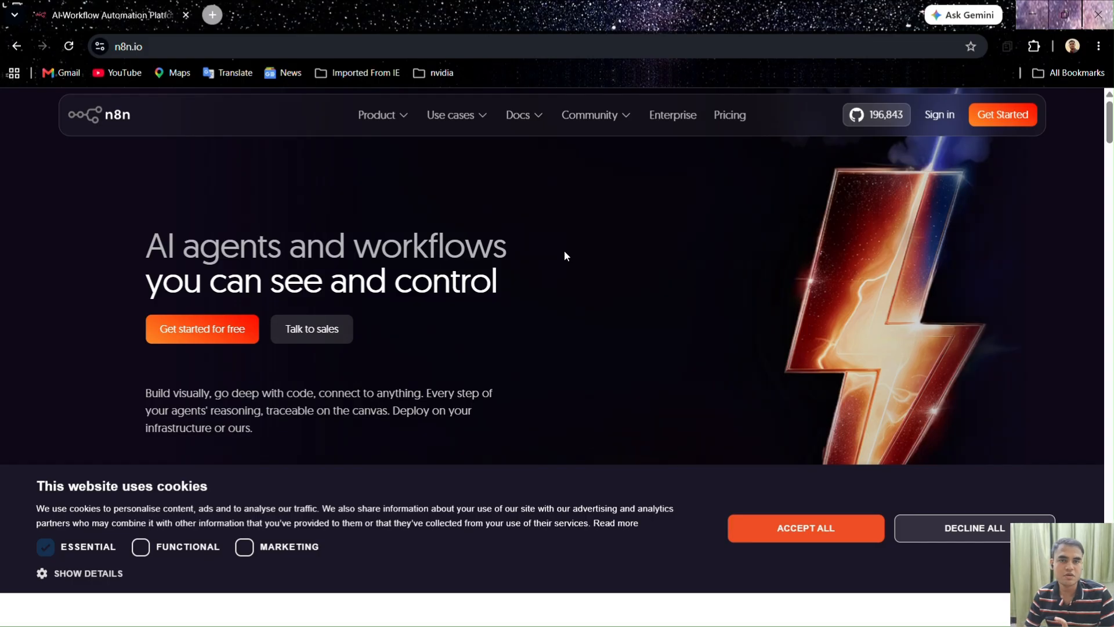
Log in and open the existing n8n cloud instance using the prefilled account name
{"action": "left_click", "coordinate": [1025, 129]}
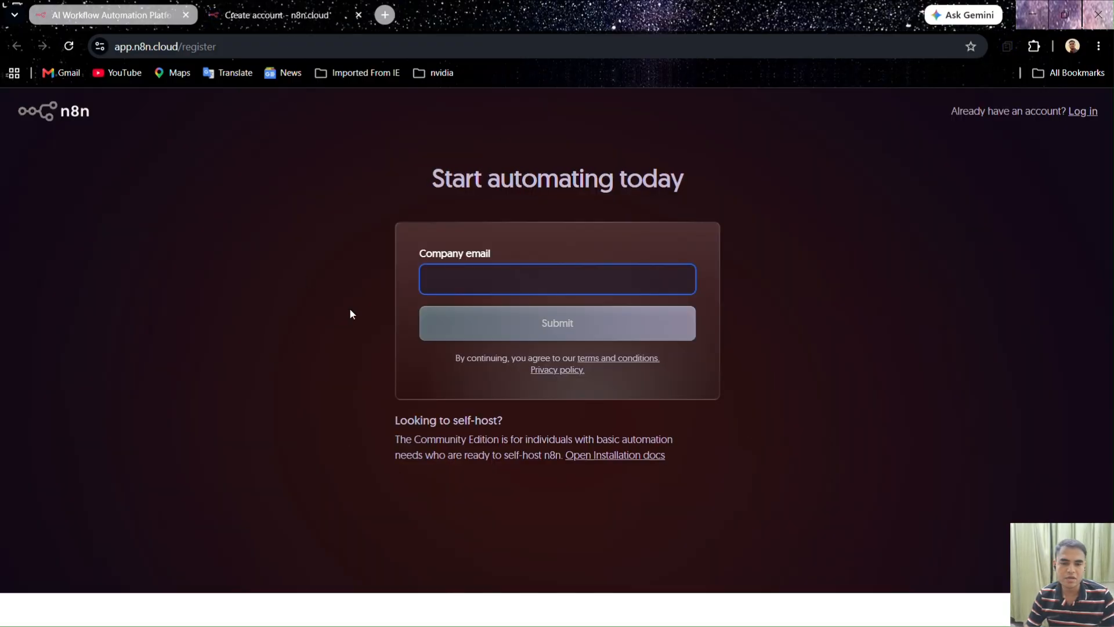
{"action": "left_click", "coordinate": [1084, 111]}
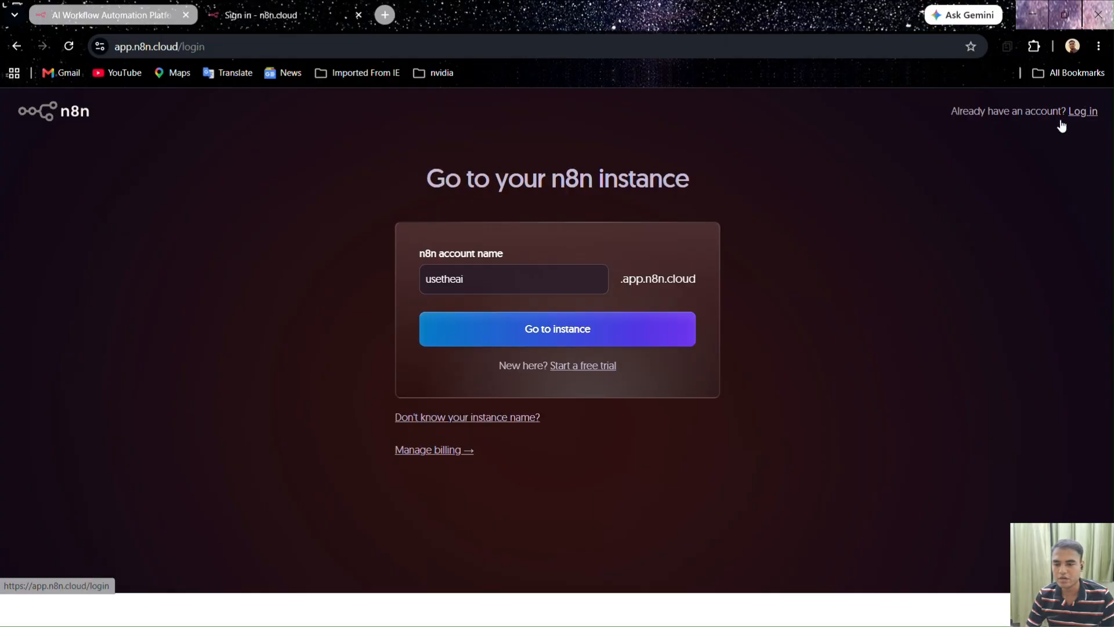
{"action": "left_click", "coordinate": [488, 334]}
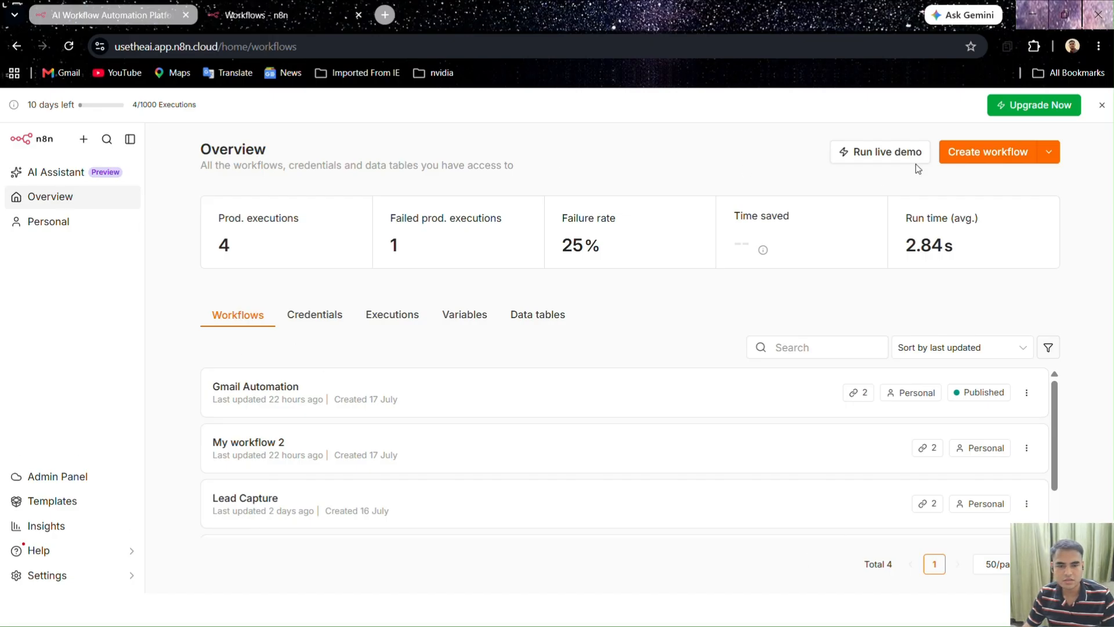
Create a blank workflow and add a Gmail Trigger set to On message received
{"action": "left_click", "coordinate": [980, 155]}
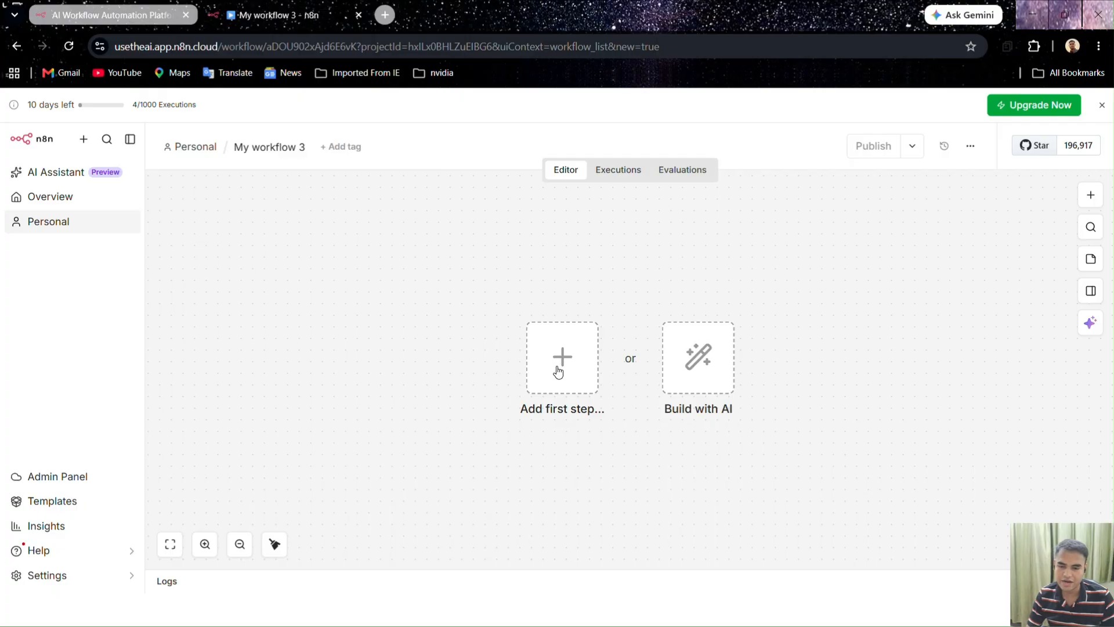
{"action": "left_click", "coordinate": [1100, 200]}
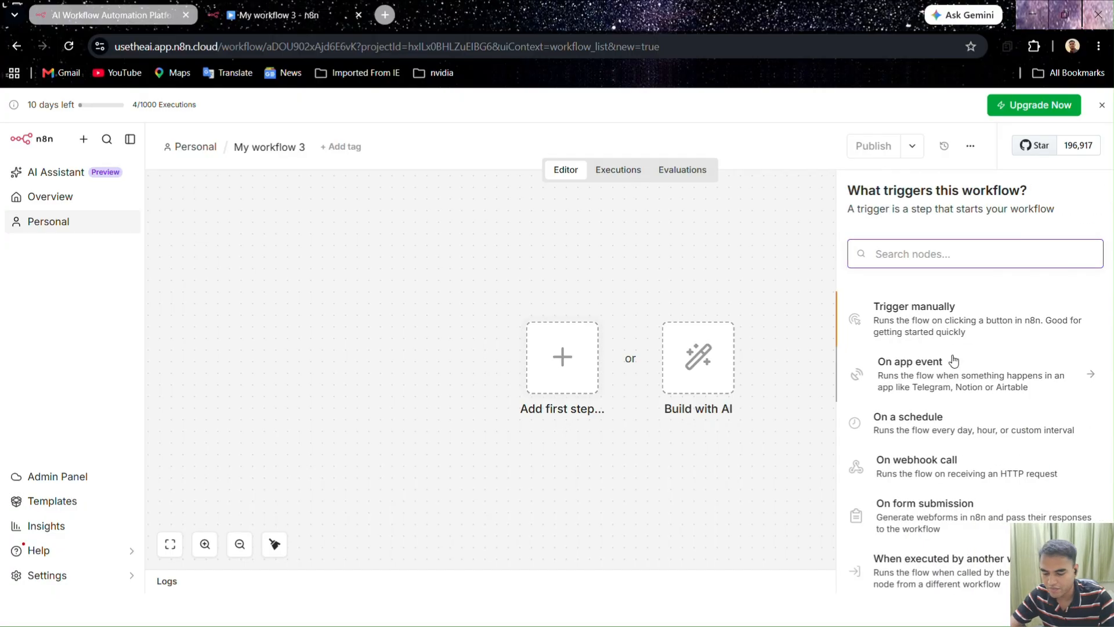
{"action": "type", "text": "gail"}
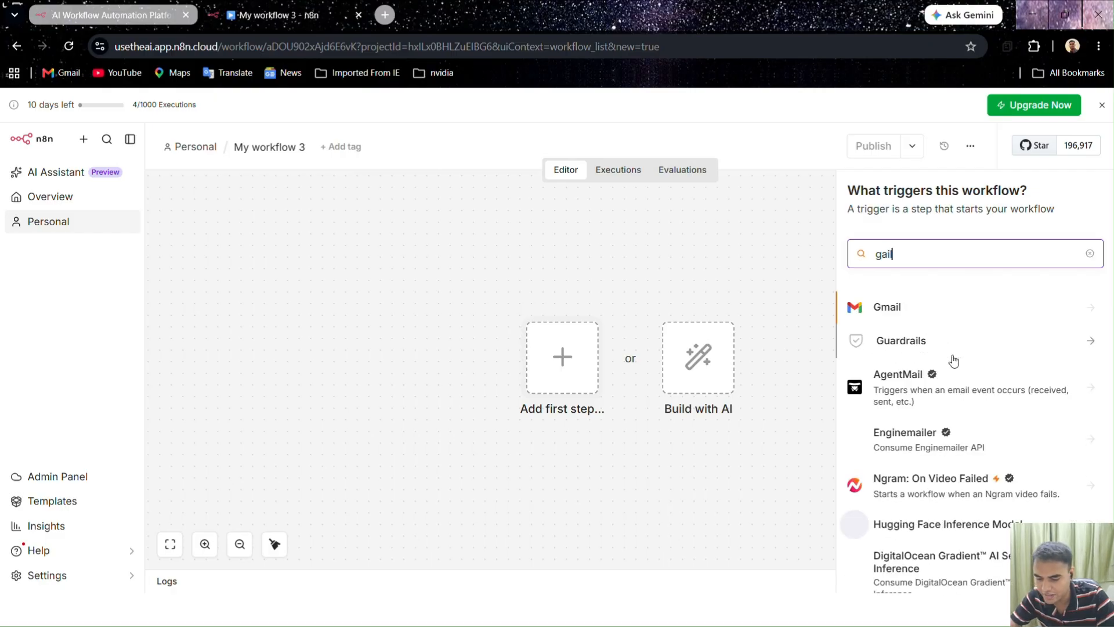
{"action": "type", "text": " trigger"}
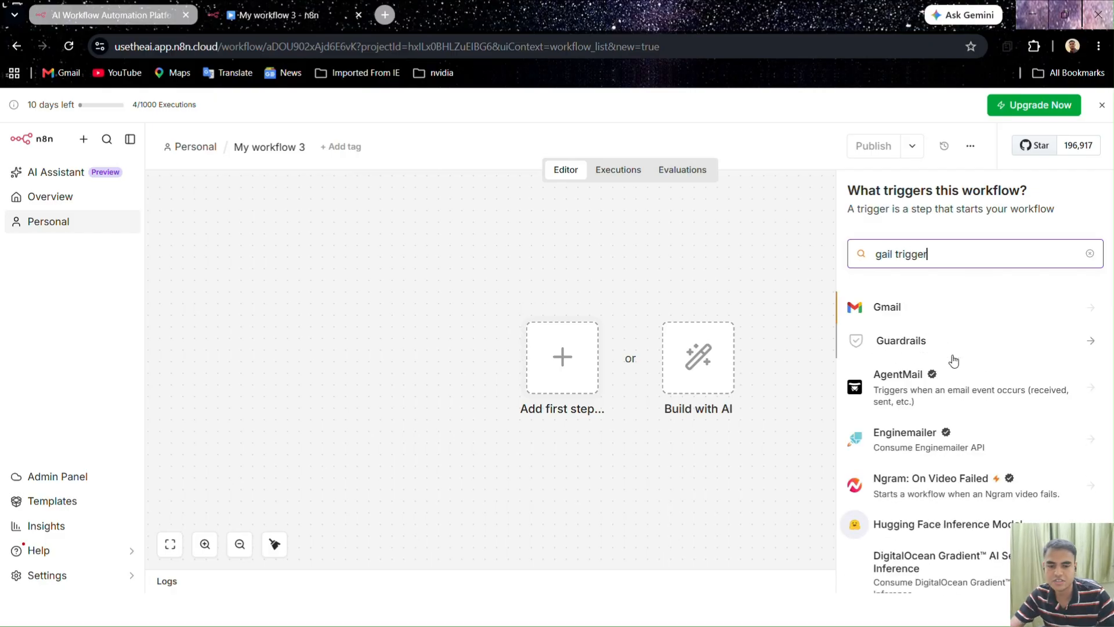
{"action": "left_click", "coordinate": [879, 310]}
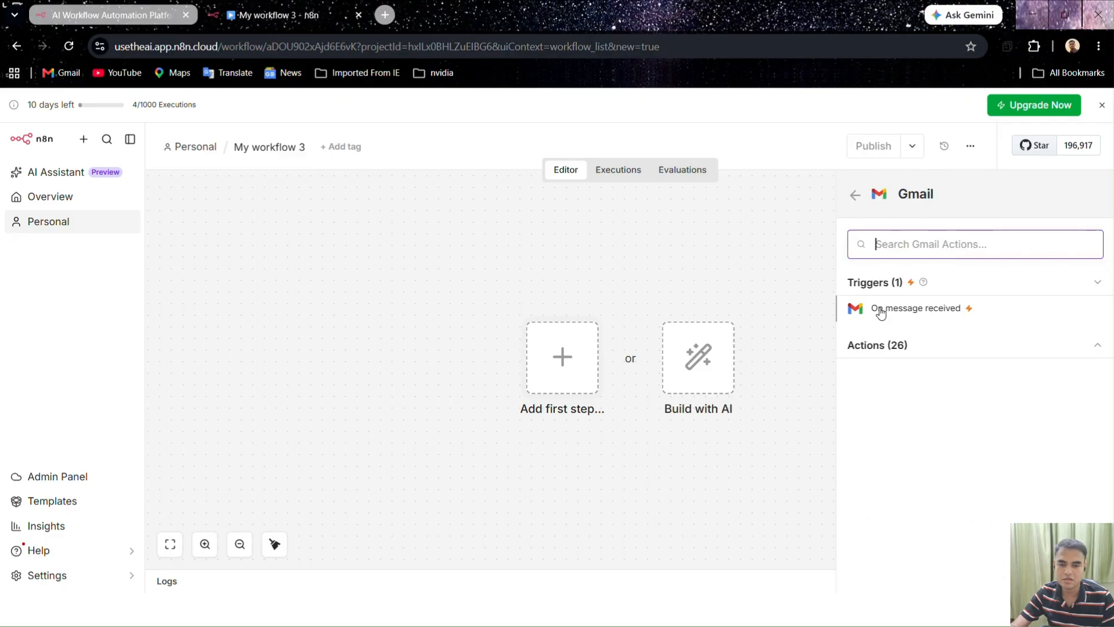
{"action": "left_click", "coordinate": [910, 306]}
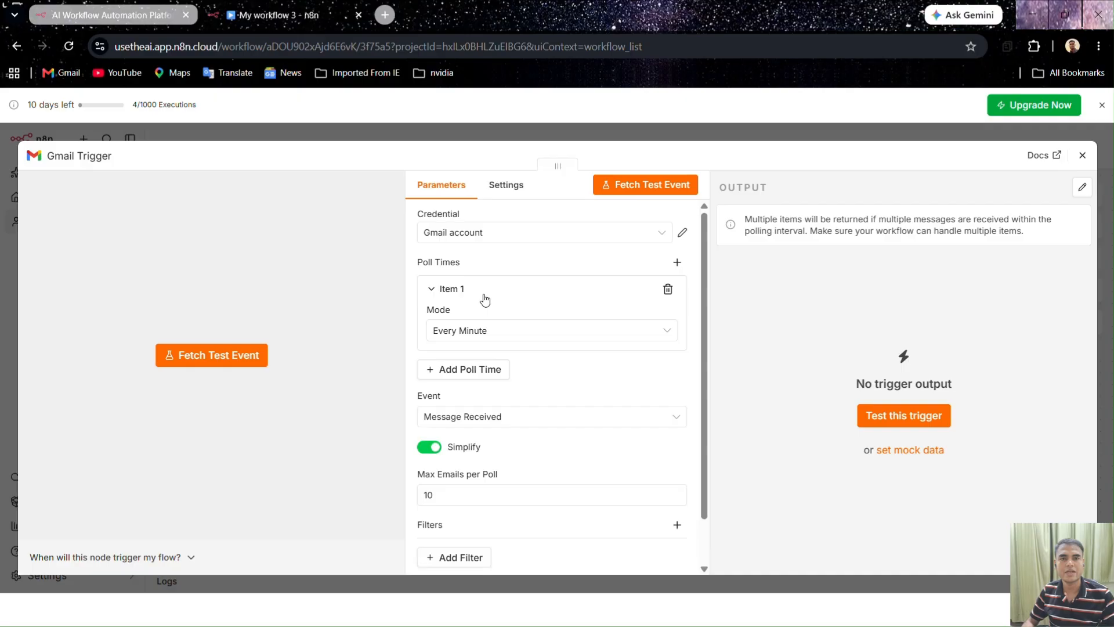
{"action": "left_click", "coordinate": [472, 330]}
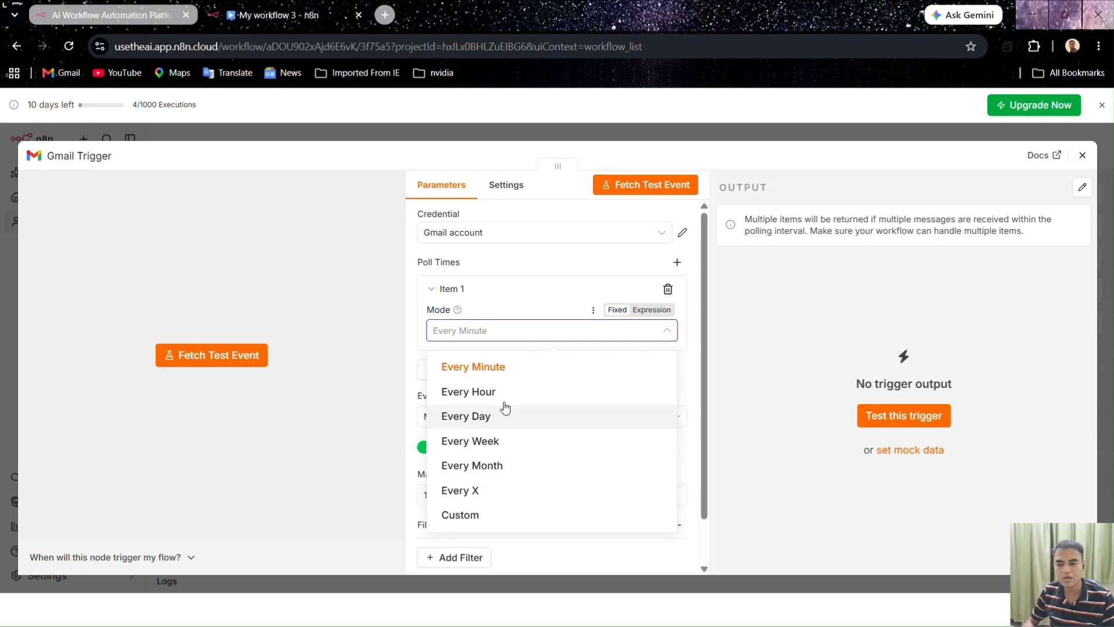
{"action": "left_click", "coordinate": [509, 365]}
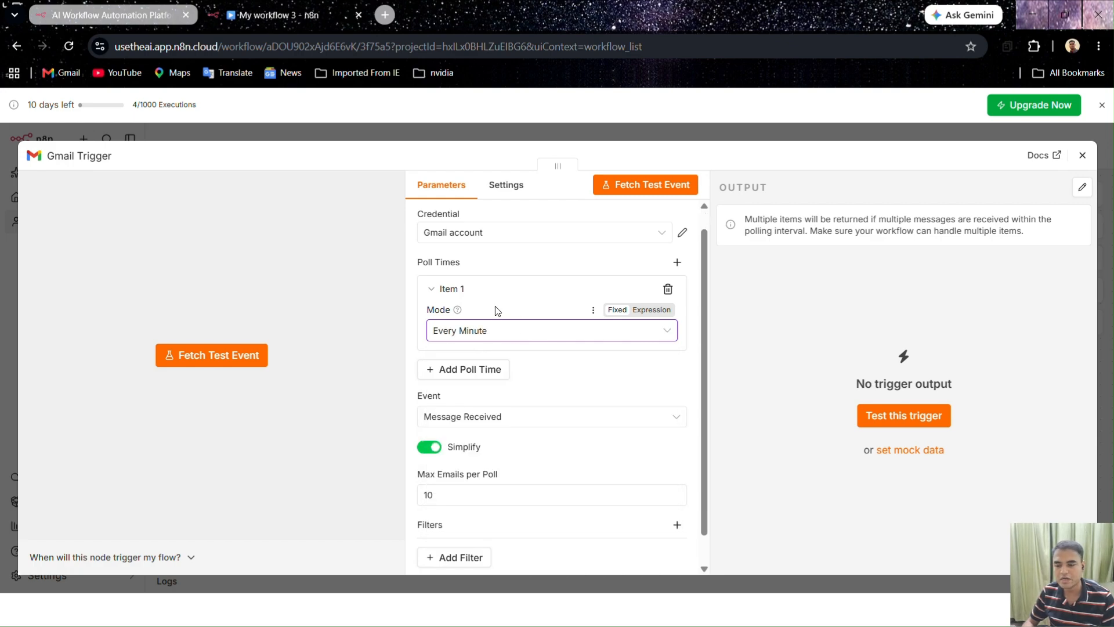
{"action": "scroll", "coordinate": [497, 313], "scroll_direction": "down", "scroll_amount": 1}
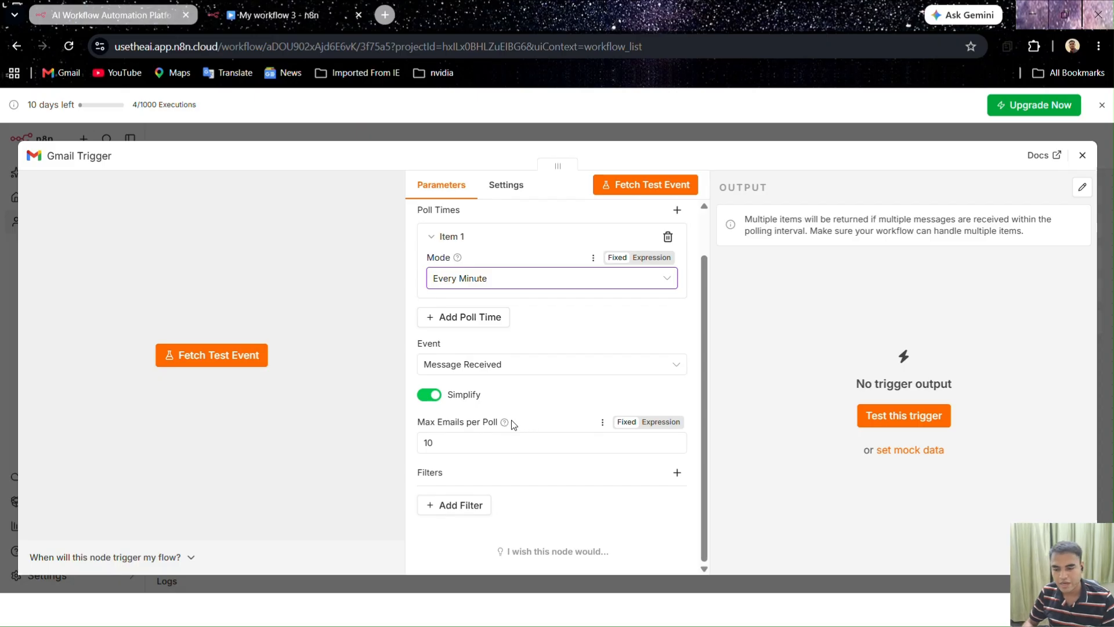
{"action": "mouse_move", "coordinate": [505, 422]}
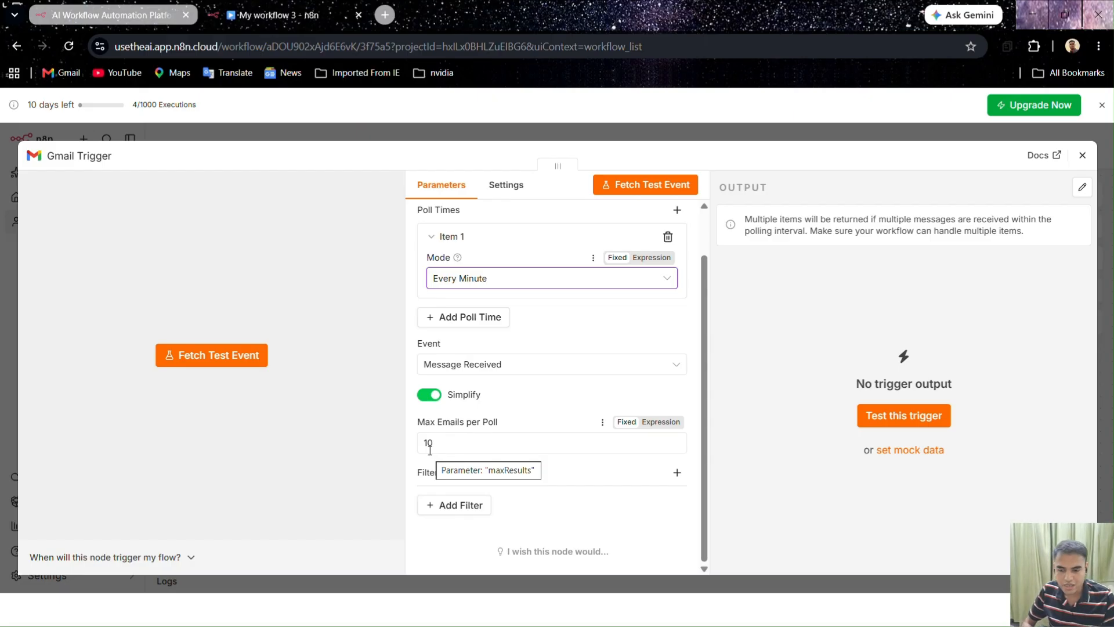
{"action": "left_click", "coordinate": [434, 445]}
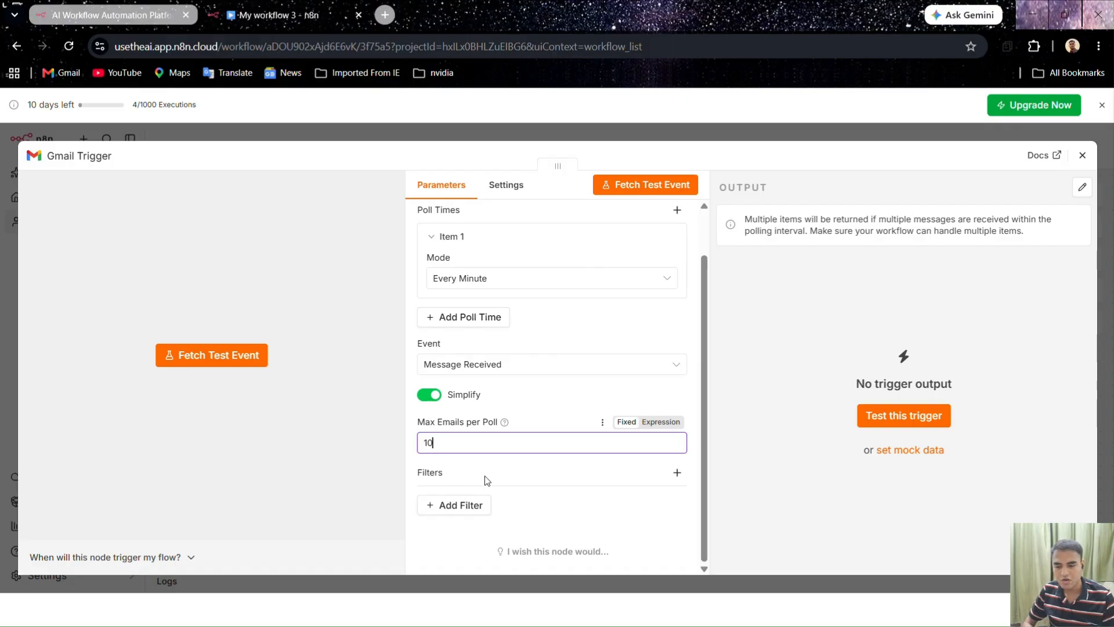
Add a Sender filter to the Gmail Trigger and enter the sender's e-mail address
{"action": "left_click", "coordinate": [464, 505]}
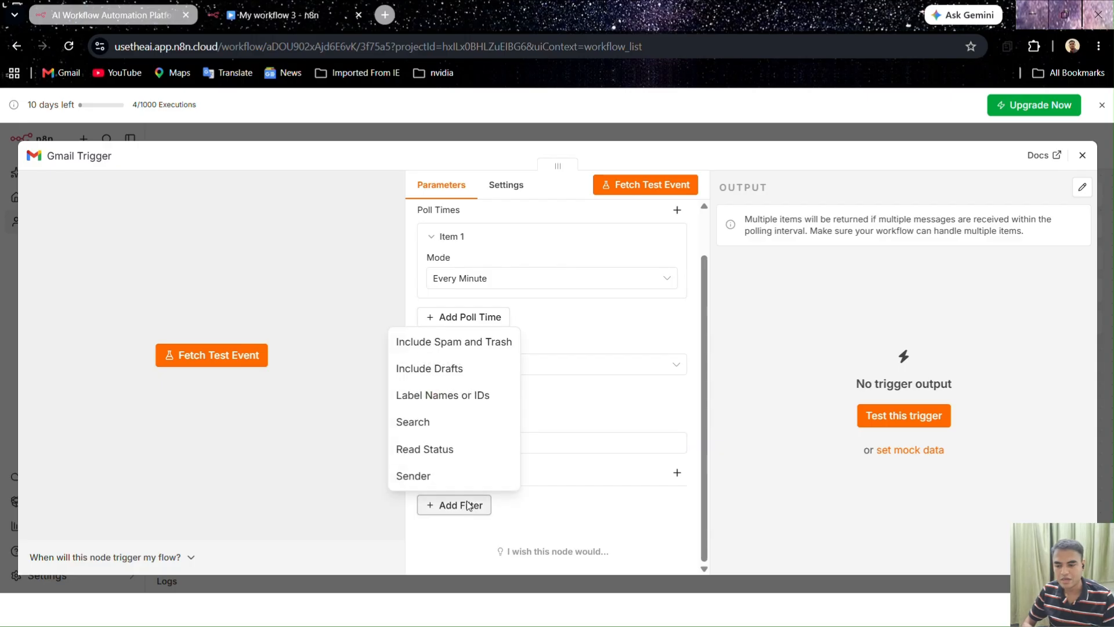
{"action": "left_click", "coordinate": [435, 474]}
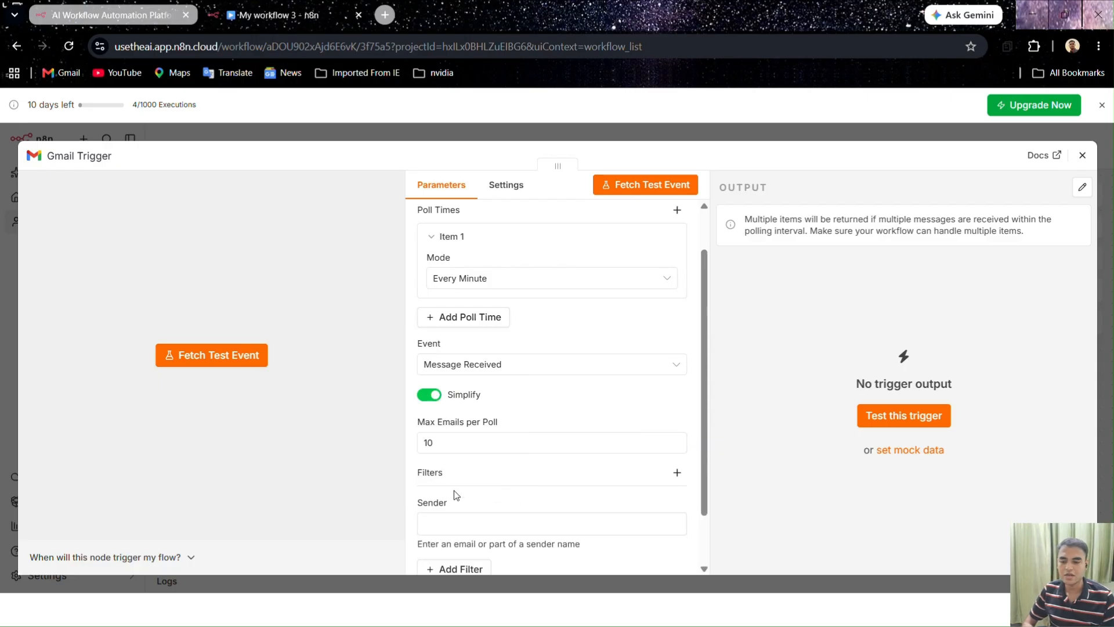
{"action": "left_click", "coordinate": [462, 523]}
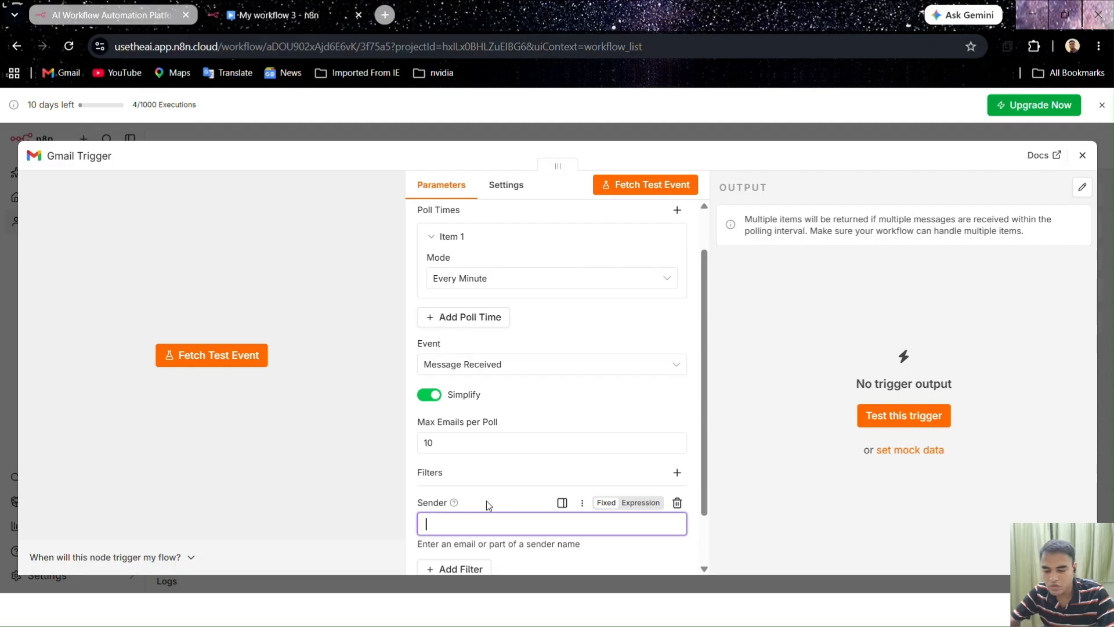
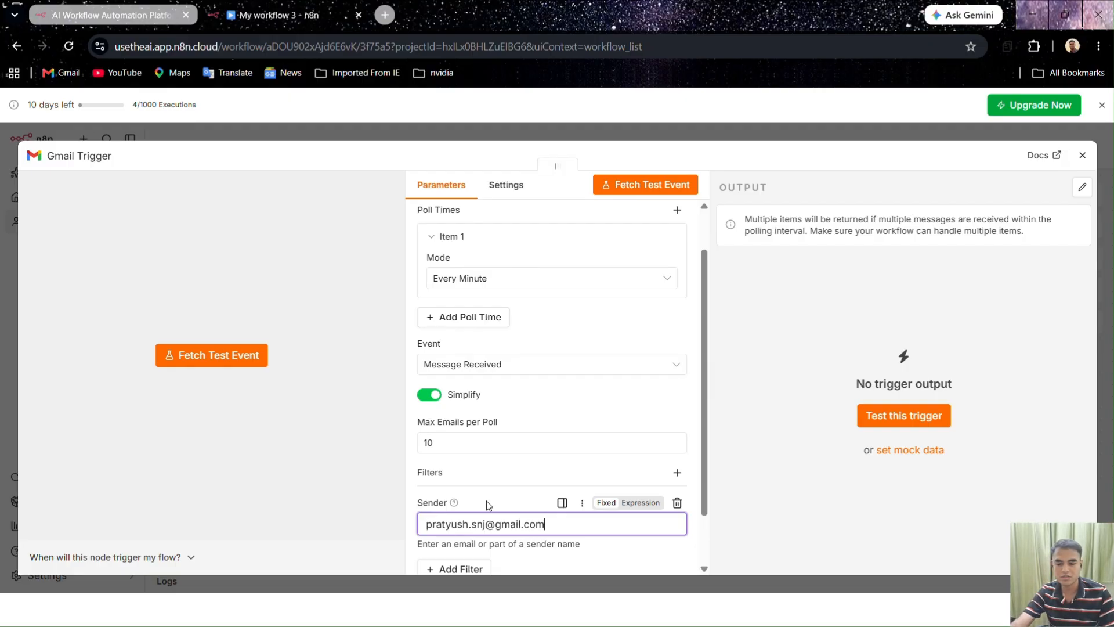
{"action": "scroll", "coordinate": [486, 502], "scroll_direction": "down", "scroll_amount": 2}
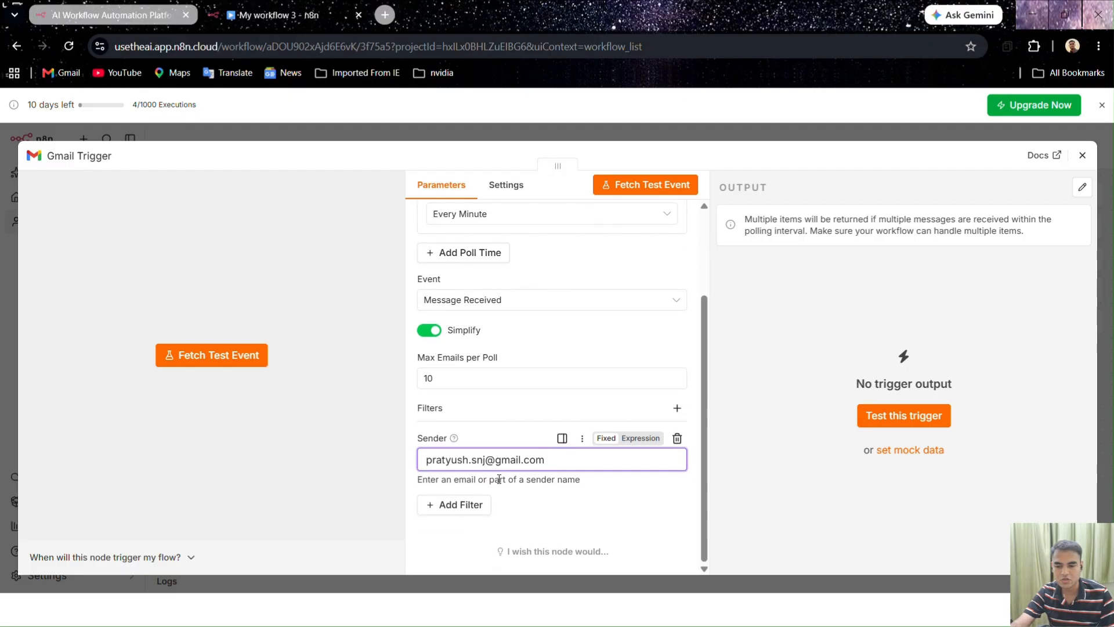
Fetch a test email (subject 'Day 14') and pin the trigger's output data
{"action": "left_click", "coordinate": [666, 193]}
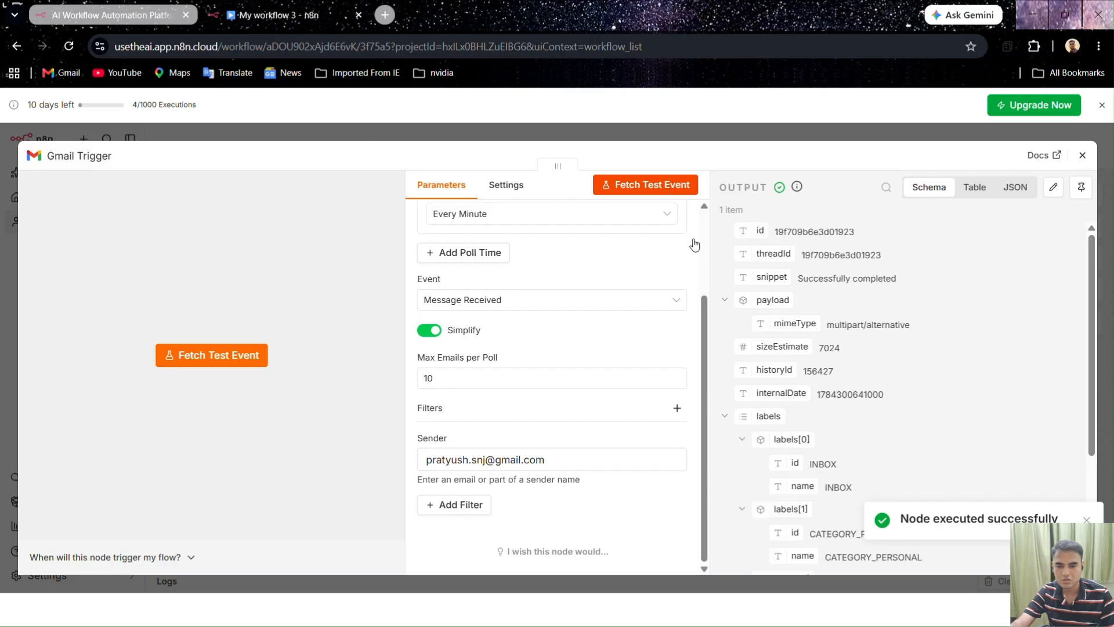
{"action": "scroll", "coordinate": [870, 350], "scroll_direction": "down", "scroll_amount": 1}
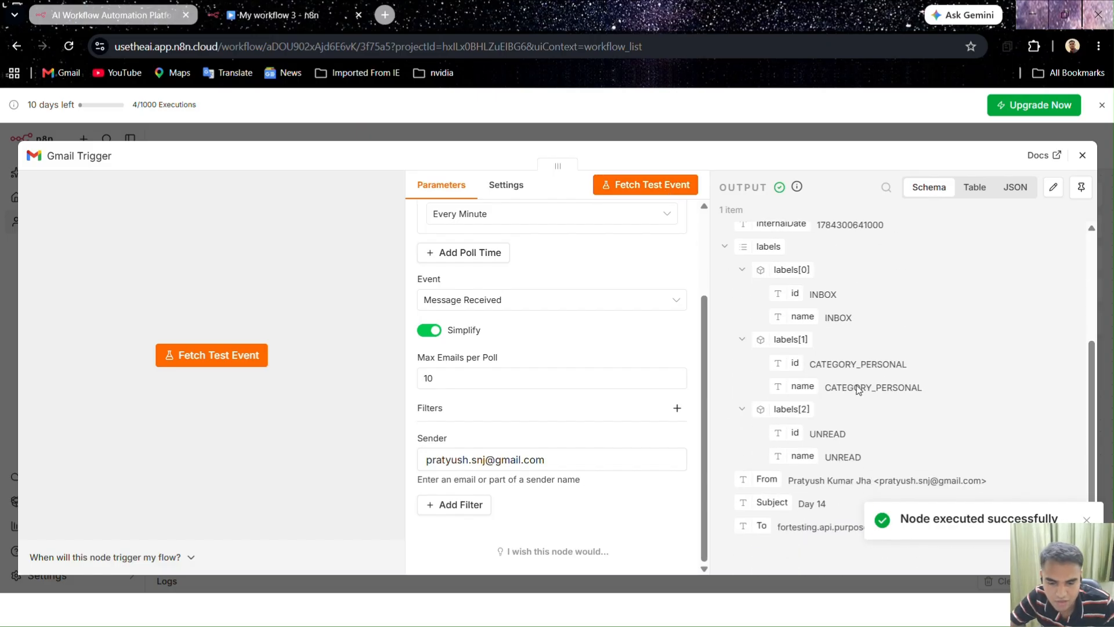
{"action": "scroll", "coordinate": [849, 494], "scroll_direction": "up", "scroll_amount": 3}
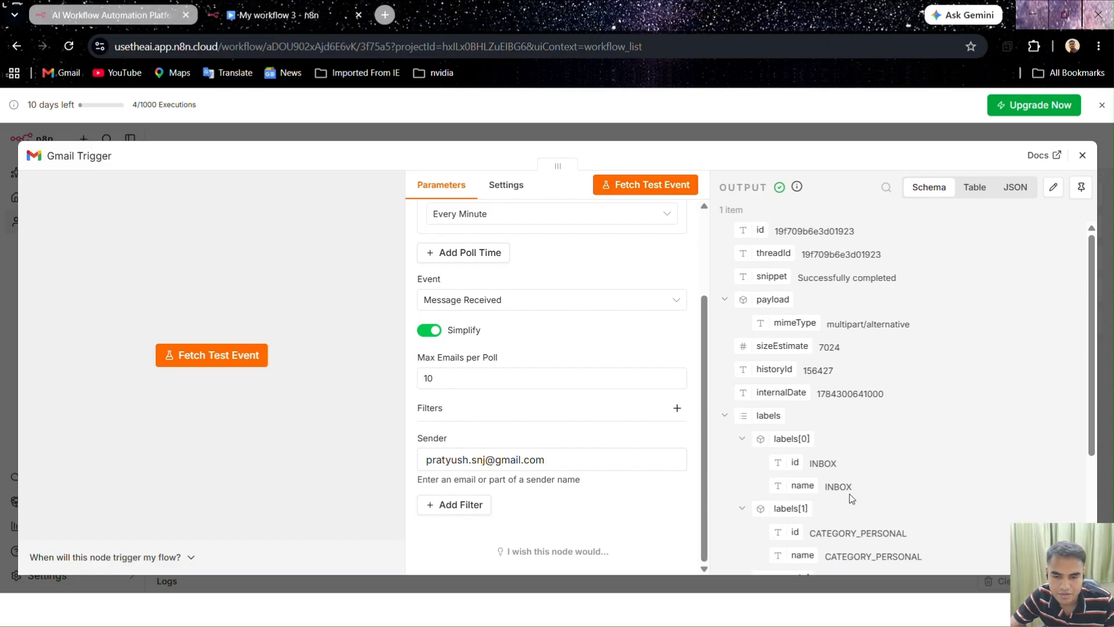
{"action": "scroll", "coordinate": [831, 346], "scroll_direction": "down", "scroll_amount": 3}
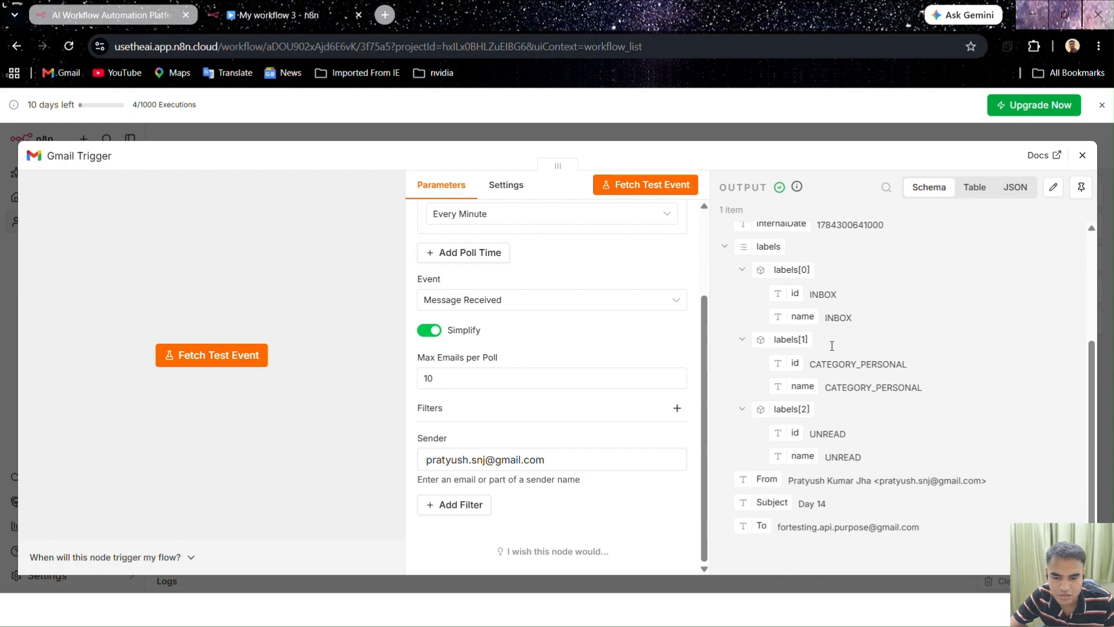
{"action": "scroll", "coordinate": [890, 442], "scroll_direction": "up", "scroll_amount": 3}
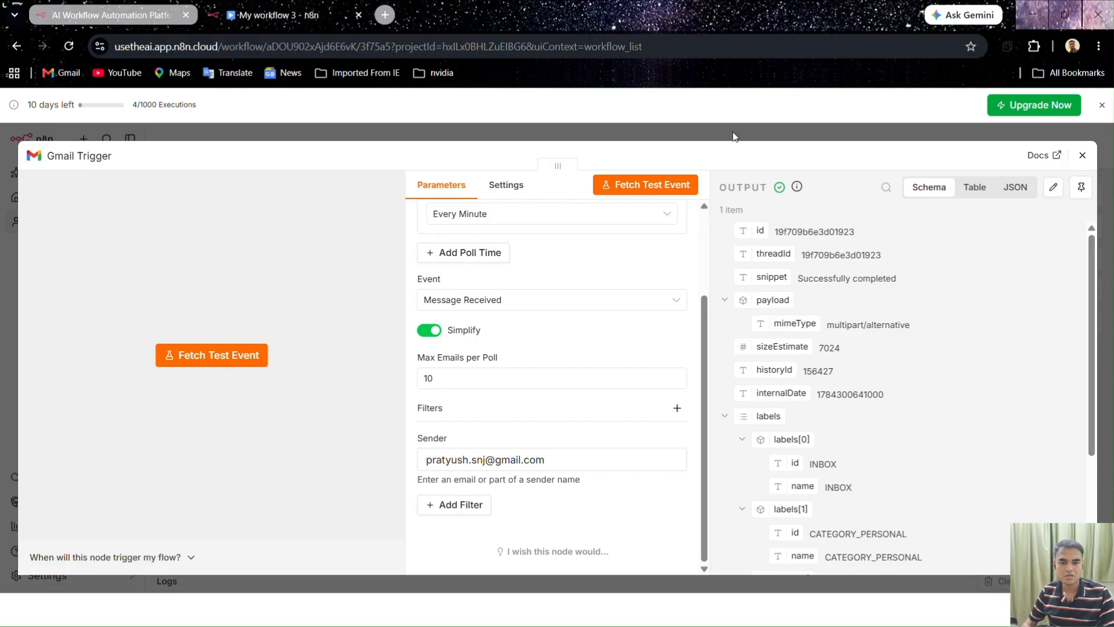
{"action": "left_click", "coordinate": [1081, 186]}
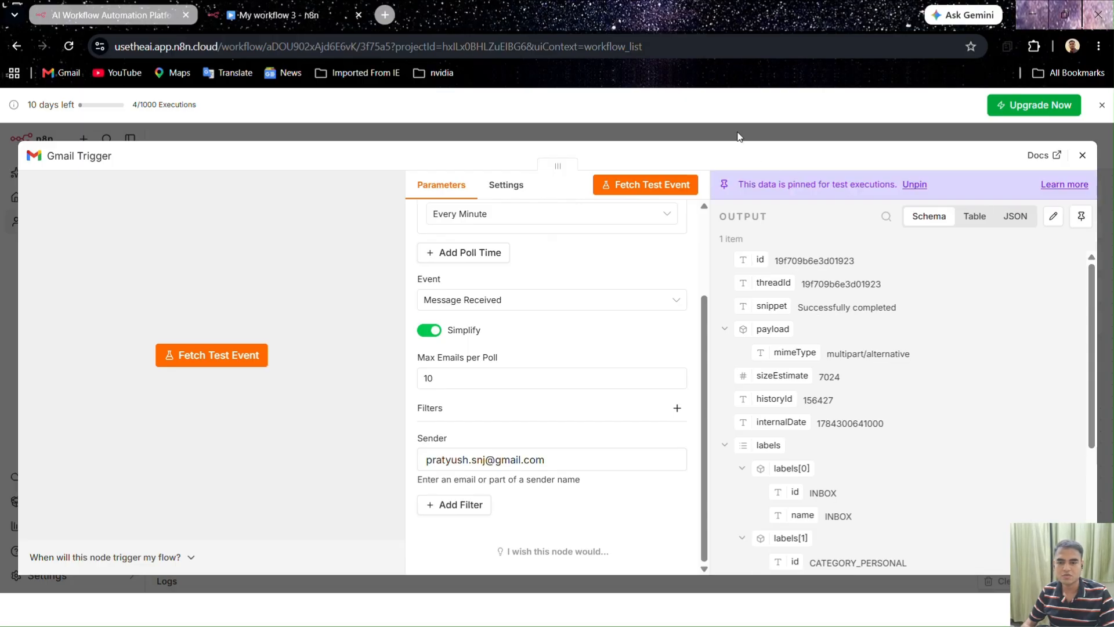
{"action": "left_click", "coordinate": [738, 137]}
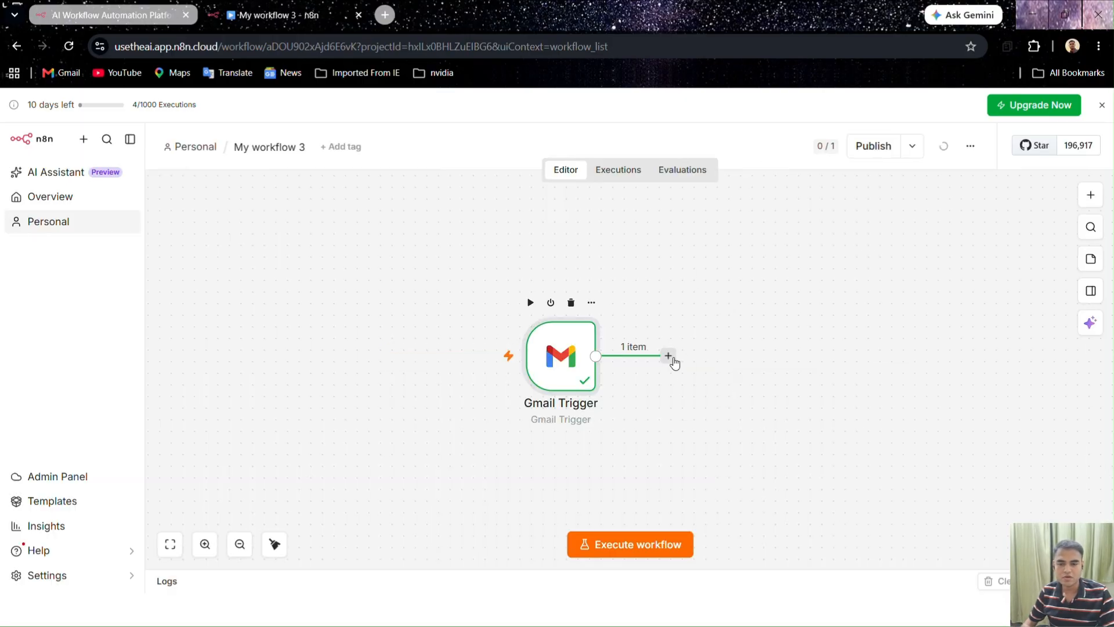
Add an Edit Fields (Set) node with a field named ID mapped from the email id
{"action": "left_click", "coordinate": [669, 356]}
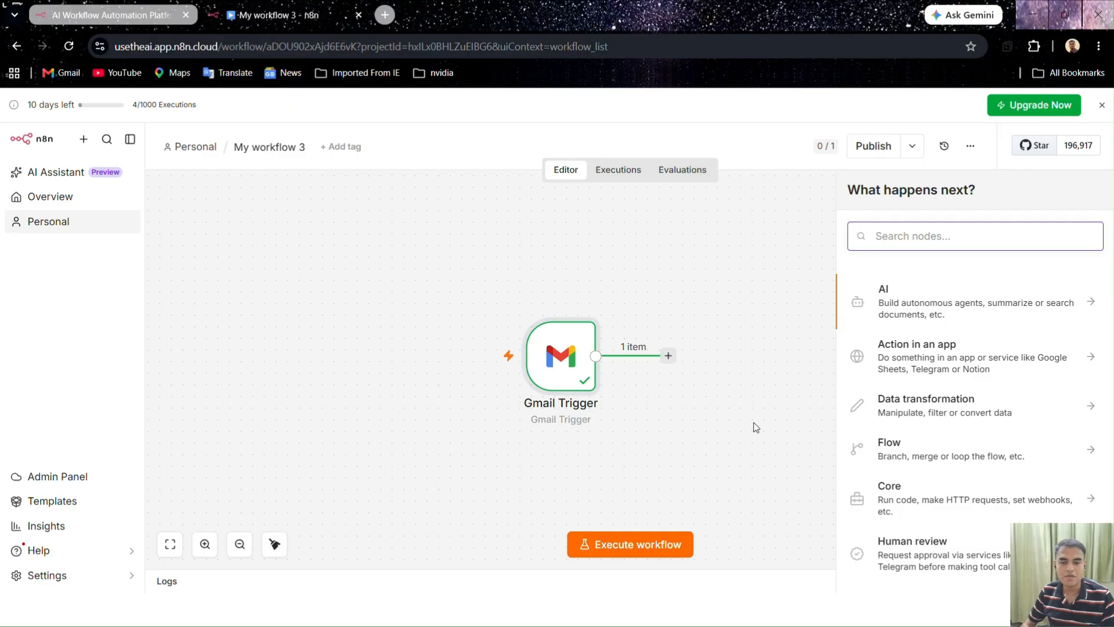
{"action": "type", "text": "se"}
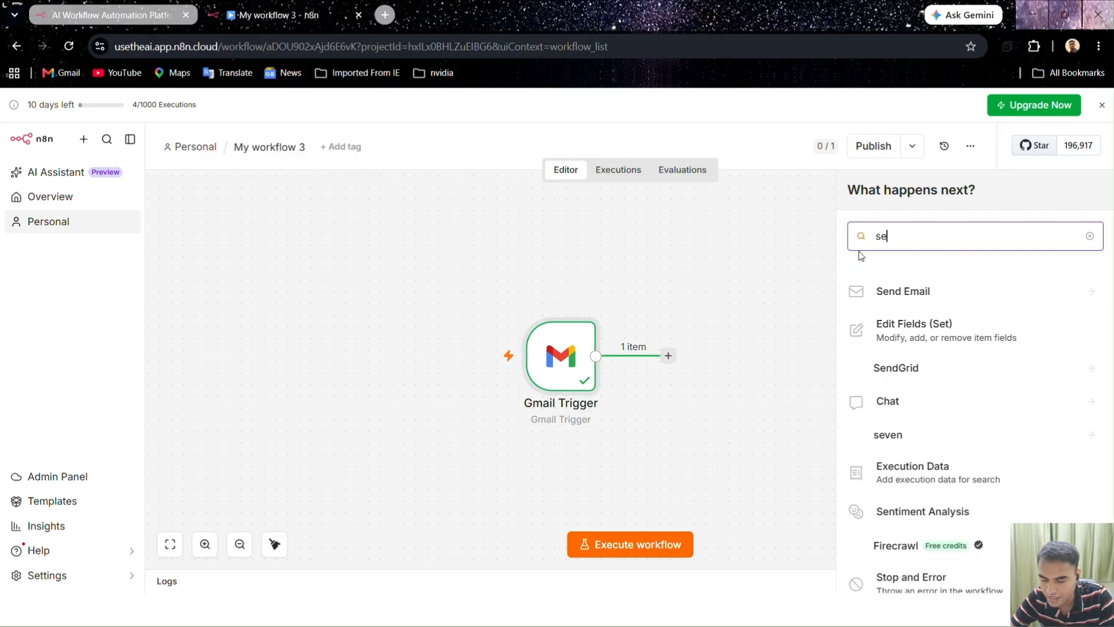
{"action": "type", "text": "t"}
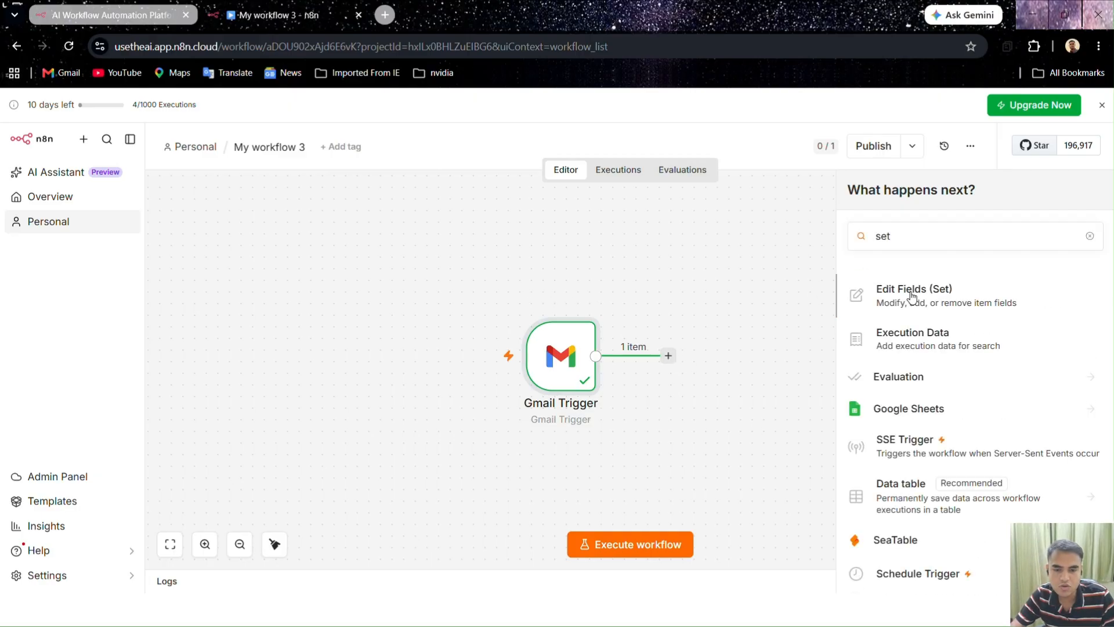
{"action": "left_click", "coordinate": [900, 300]}
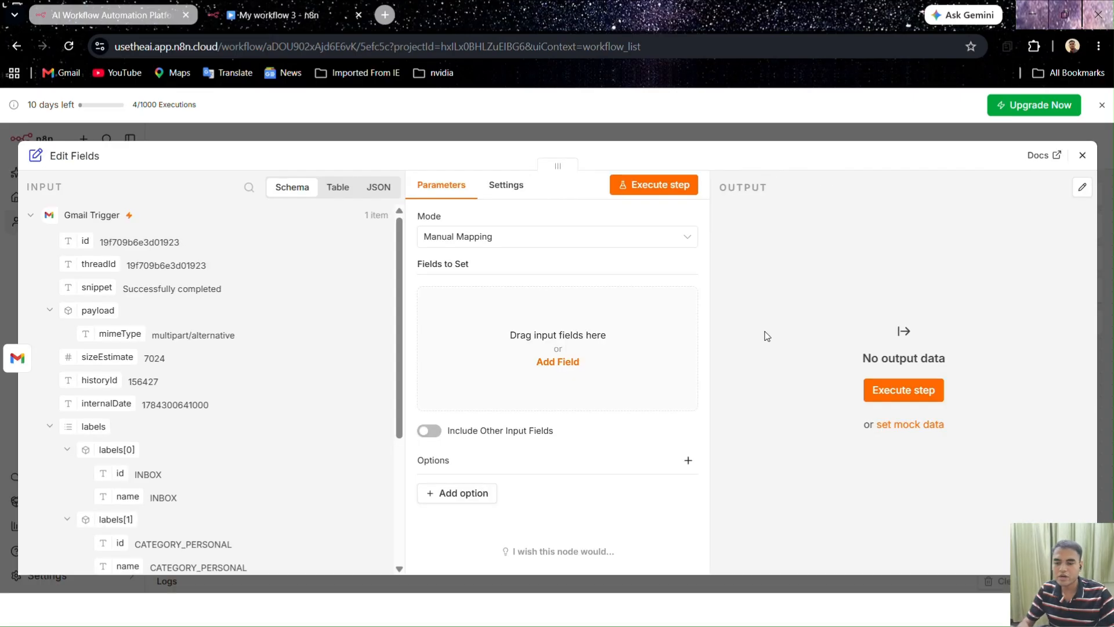
{"action": "left_click", "coordinate": [549, 361]}
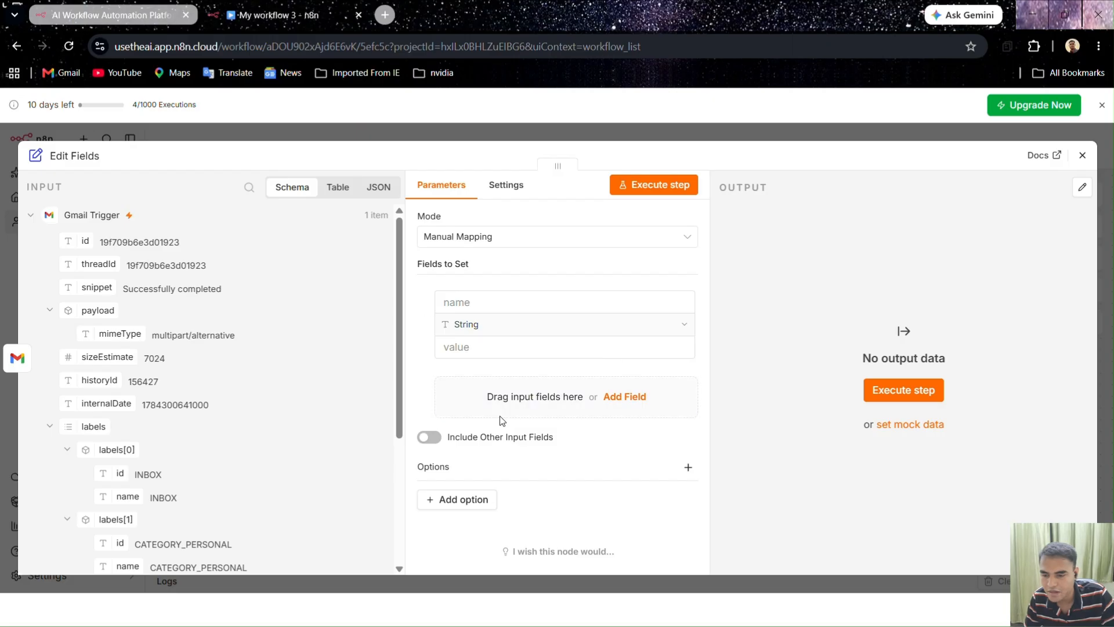
{"action": "left_click", "coordinate": [452, 298]}
{"action": "type", "text": "ID"}
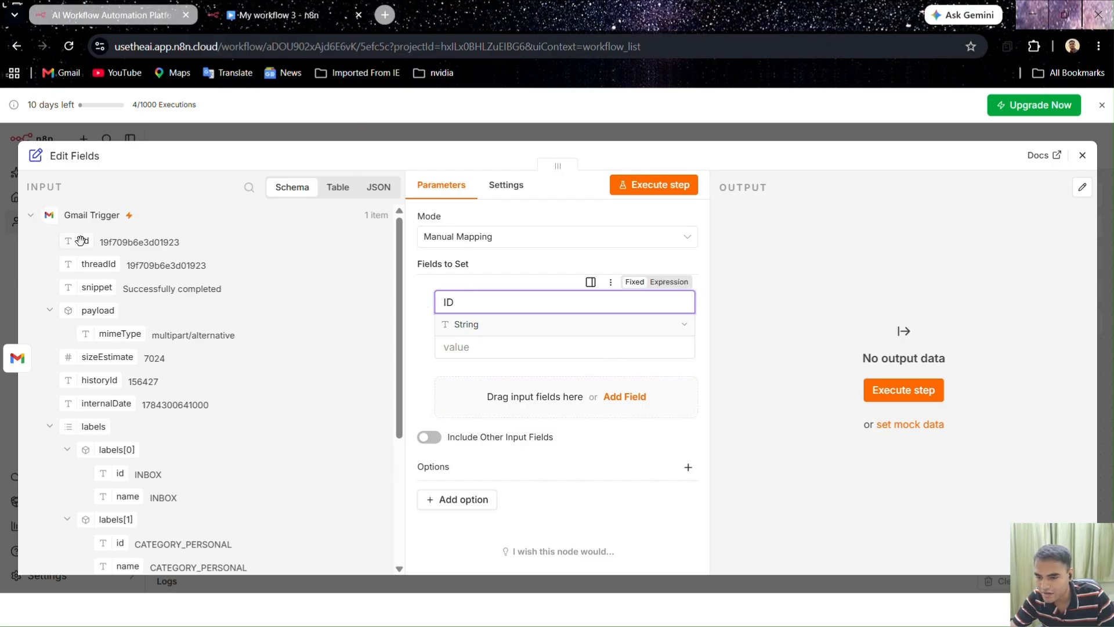
{"action": "left_click_drag", "start_coordinate": [84, 241], "coordinate": [454, 347]}
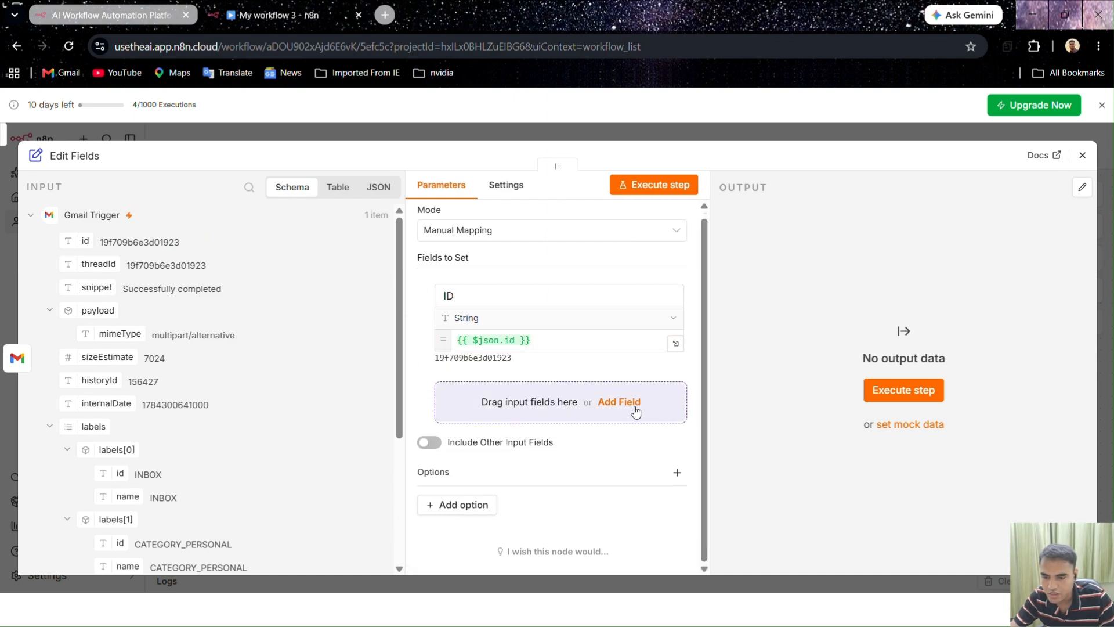
Add a Subject field mapped from the email's Subject
{"action": "left_click", "coordinate": [627, 409]}
{"action": "left_click", "coordinate": [471, 393]}
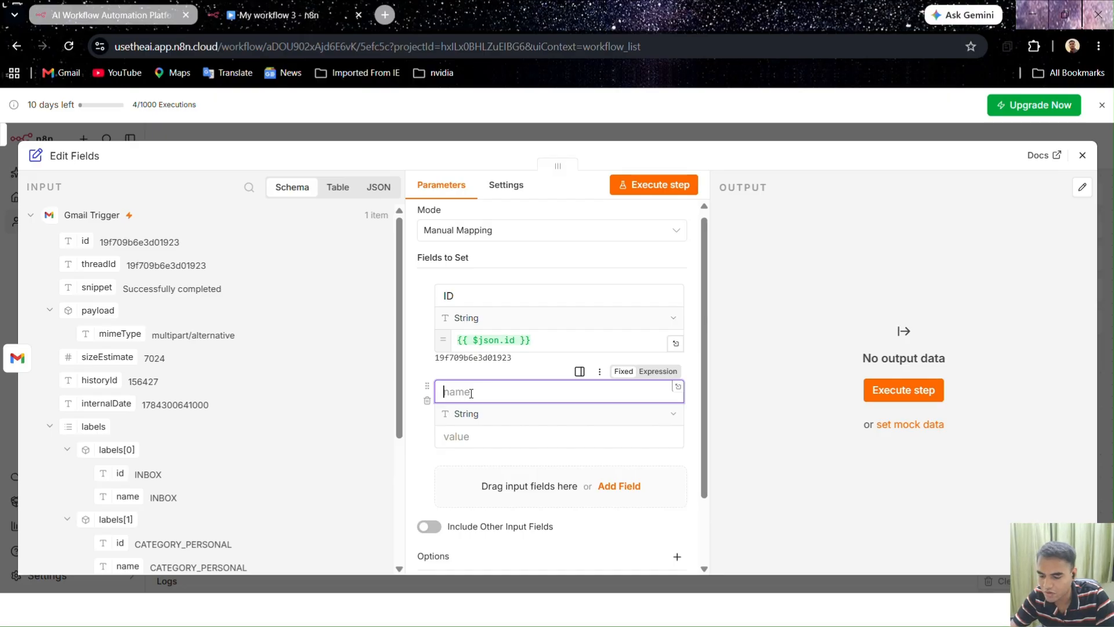
{"action": "type", "text": "Subject"}
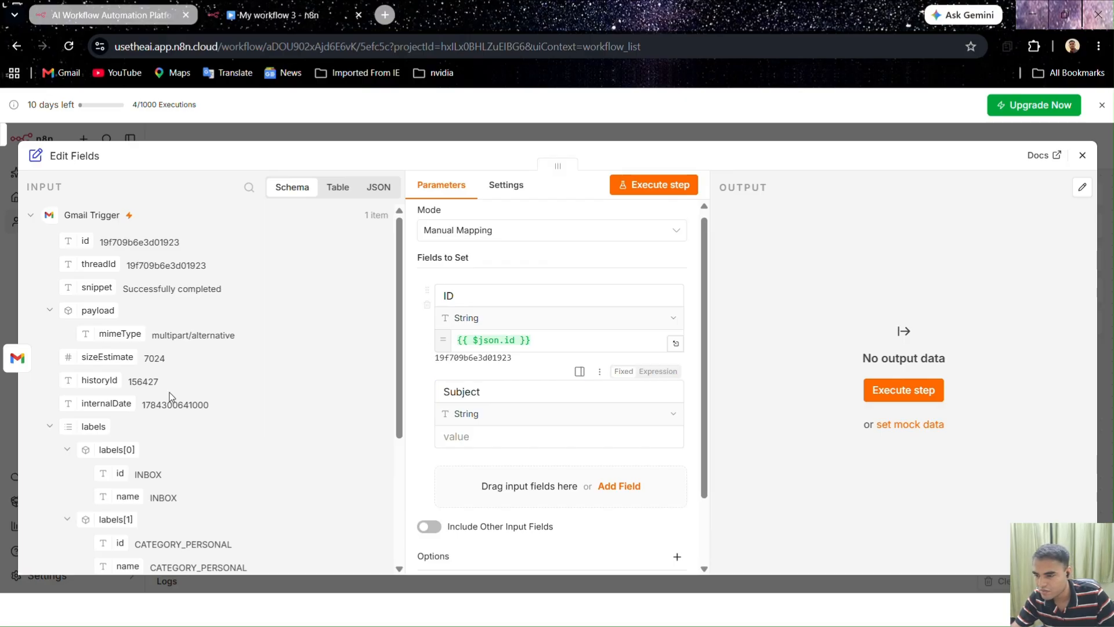
{"action": "scroll", "coordinate": [144, 348], "scroll_direction": "down", "scroll_amount": 3}
{"action": "scroll", "coordinate": [144, 348], "scroll_direction": "down", "scroll_amount": 2}
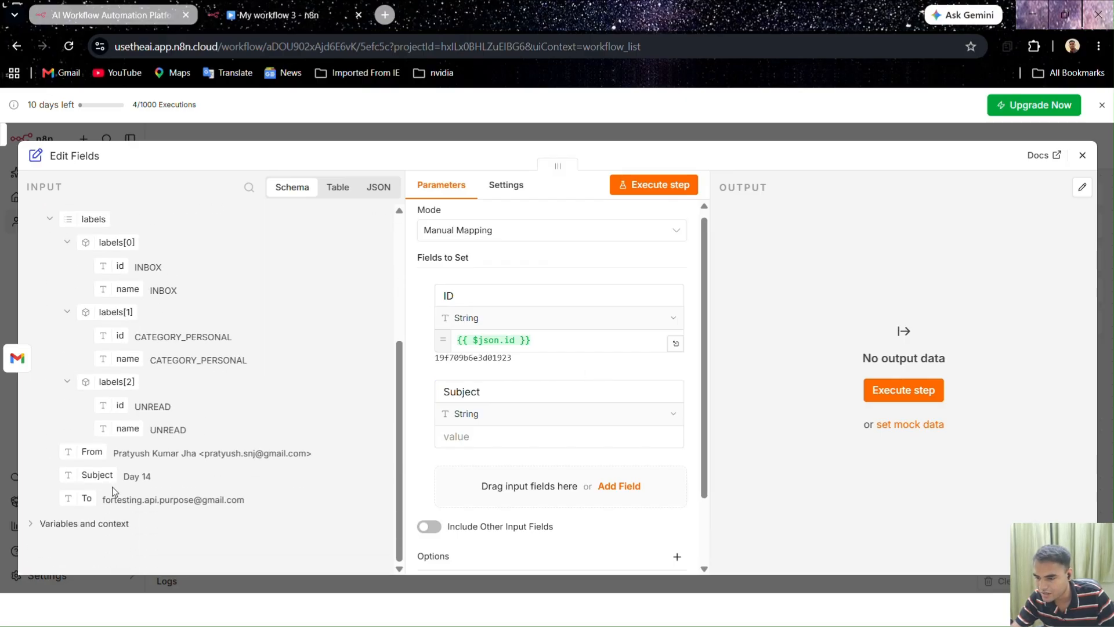
{"action": "left_click_drag", "start_coordinate": [108, 476], "coordinate": [490, 435]}
{"action": "left_click", "coordinate": [419, 372]}
{"action": "scroll", "coordinate": [420, 371], "scroll_direction": "down", "scroll_amount": 2}
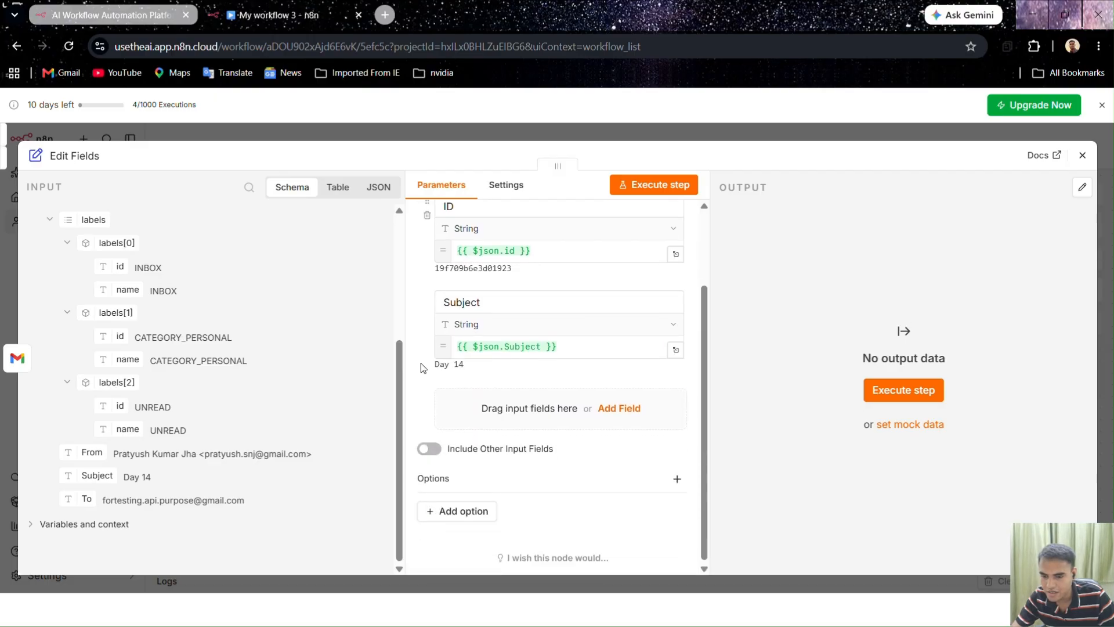
Add a Message field mapped from the email snippet
{"action": "left_click", "coordinate": [616, 399]}
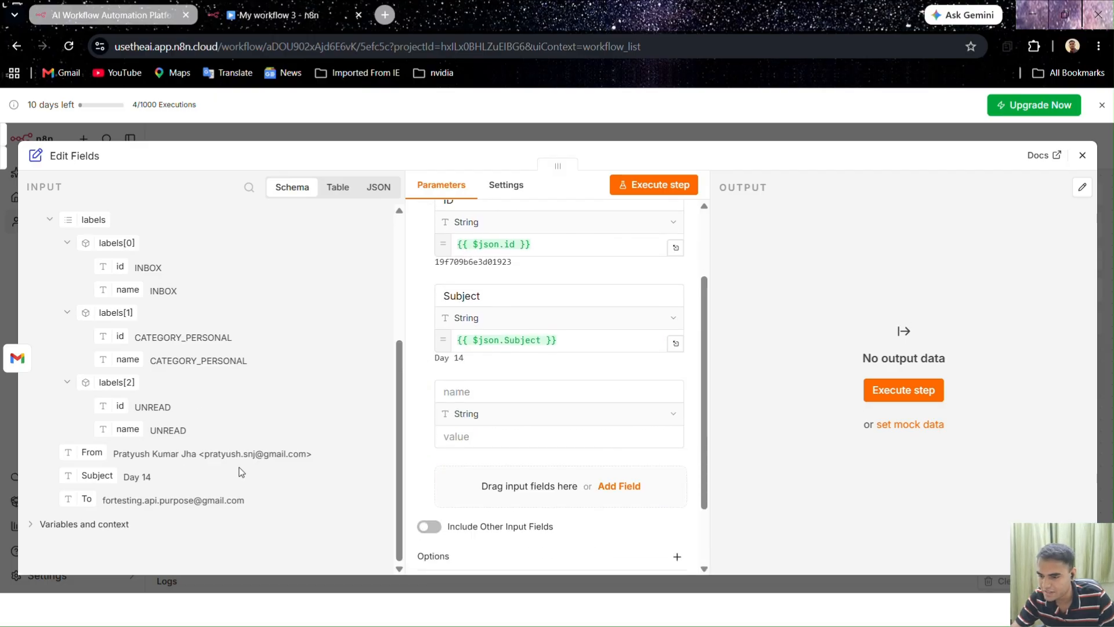
{"action": "scroll", "coordinate": [242, 471], "scroll_direction": "up", "scroll_amount": 3}
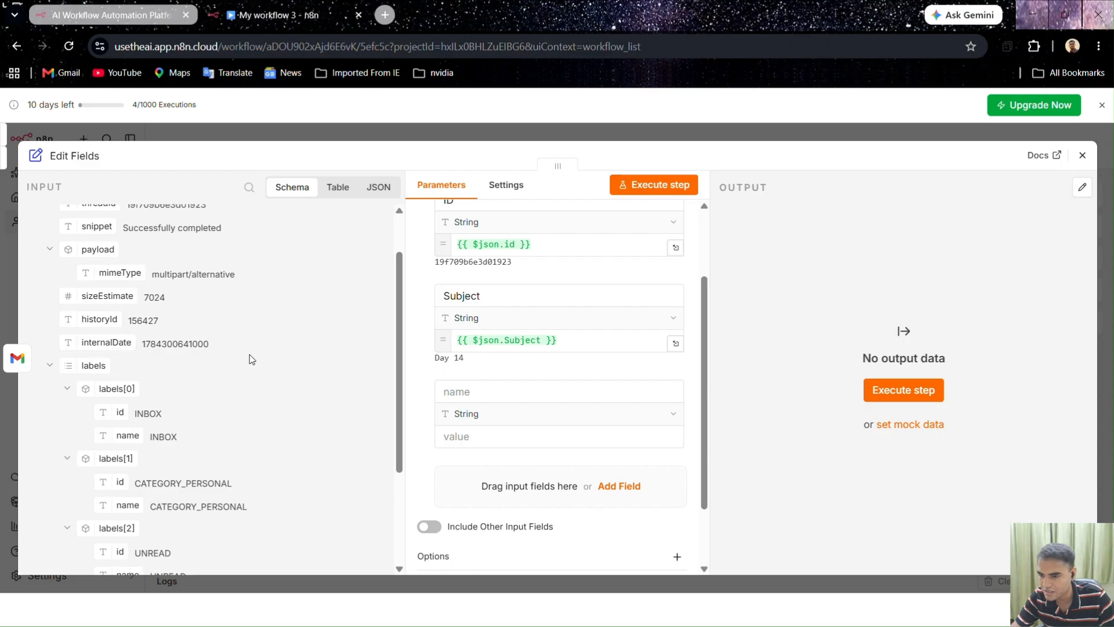
{"action": "scroll", "coordinate": [251, 359], "scroll_direction": "up", "scroll_amount": 2}
{"action": "left_click", "coordinate": [484, 387]}
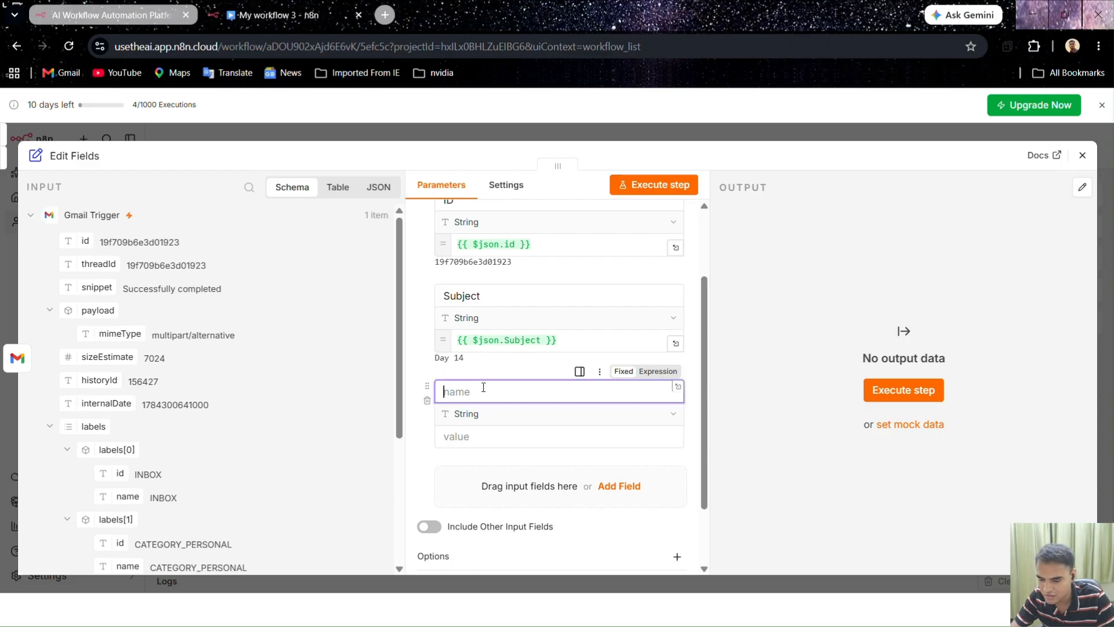
{"action": "type", "text": "Message"}
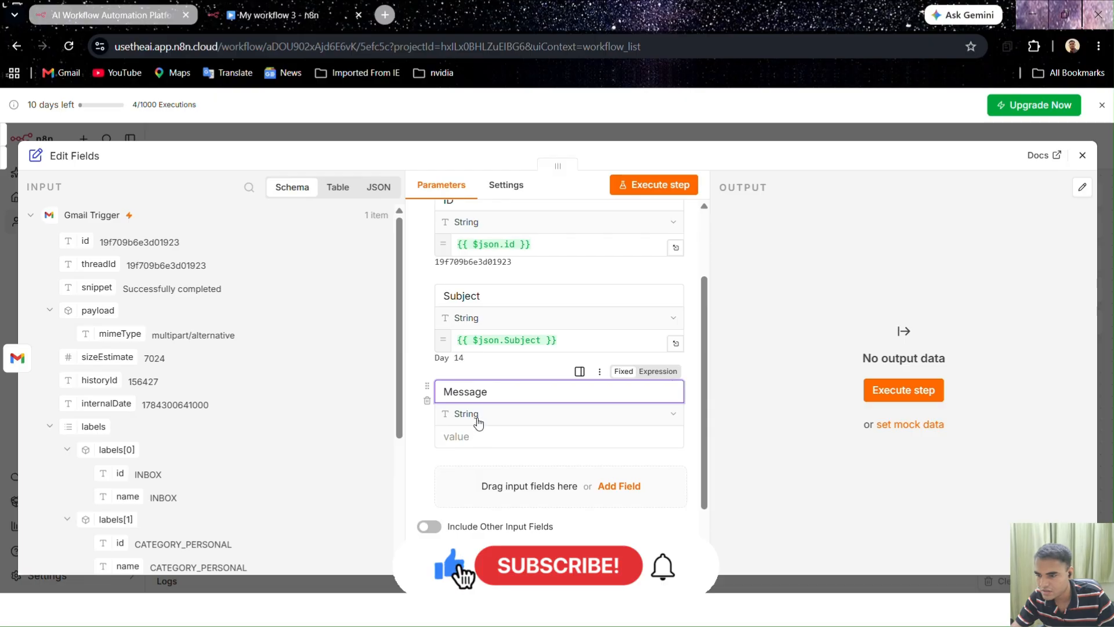
{"action": "left_click_drag", "start_coordinate": [97, 287], "coordinate": [502, 441]}
{"action": "left_click", "coordinate": [422, 362]}
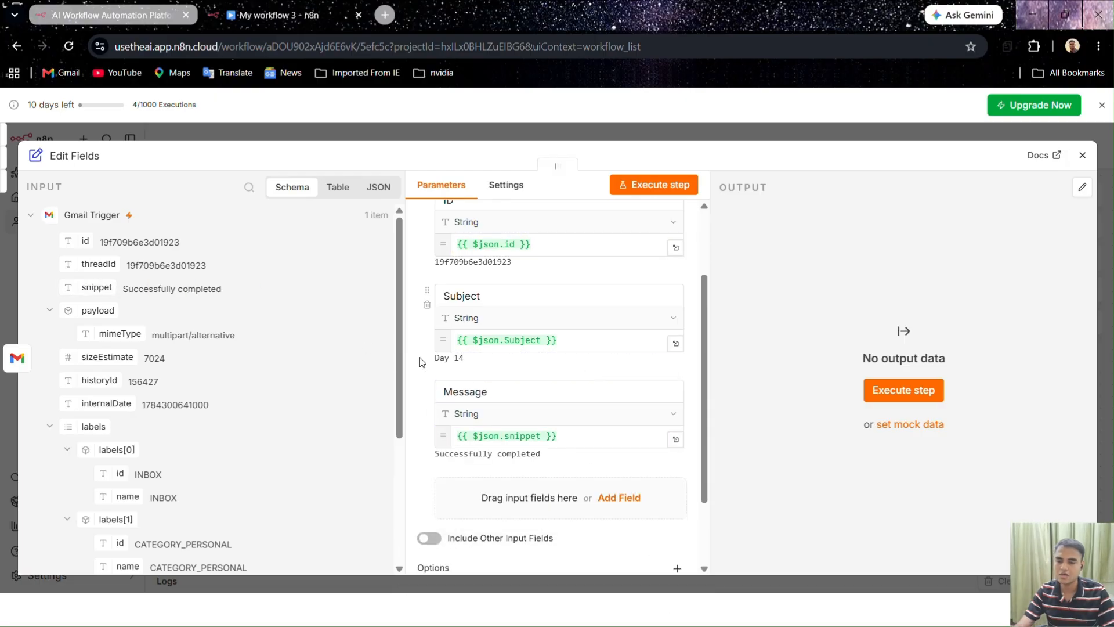
{"action": "scroll", "coordinate": [432, 354], "scroll_direction": "up", "scroll_amount": 3}
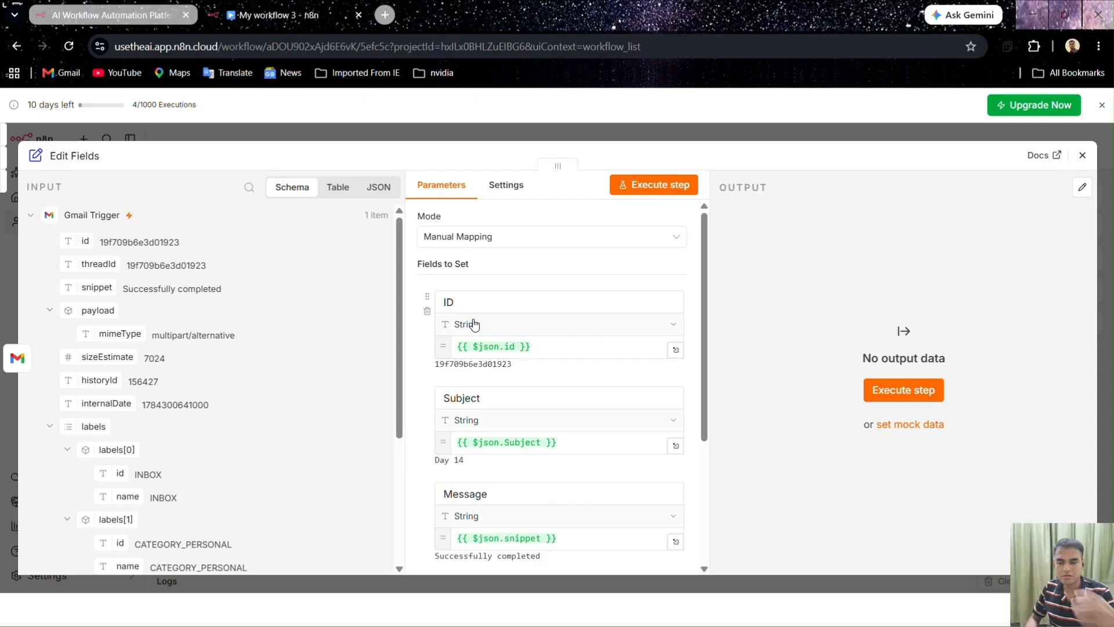
Close Edit Fields, review the Gmail Trigger settings, and return to the canvas
{"action": "left_click", "coordinate": [541, 127]}
{"action": "double_click", "coordinate": [579, 371]}
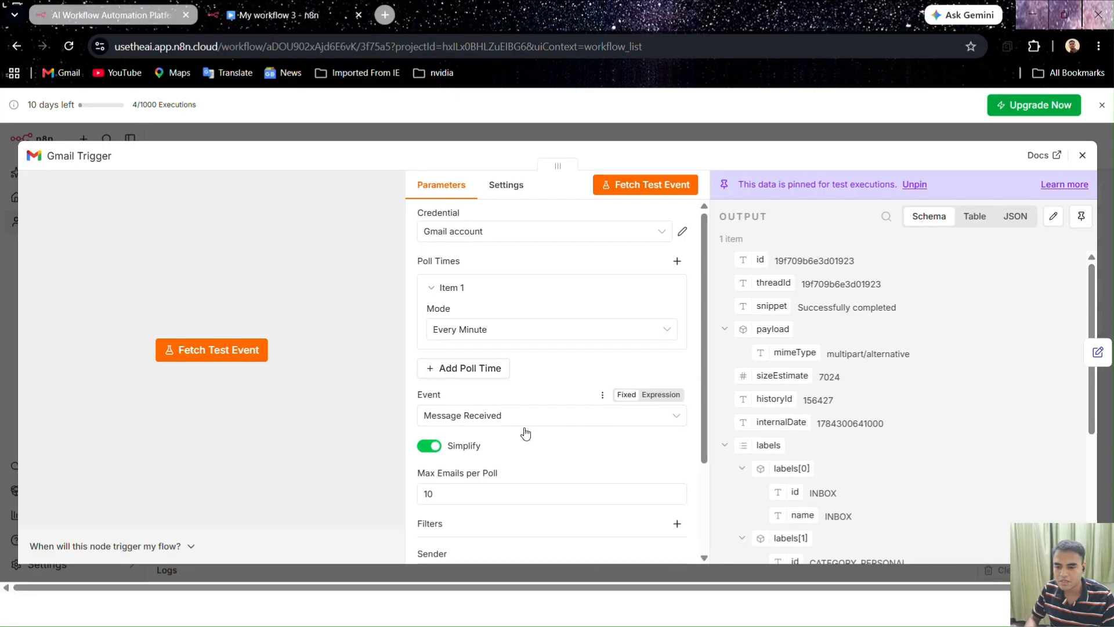
{"action": "scroll", "coordinate": [525, 432], "scroll_direction": "down", "scroll_amount": 3}
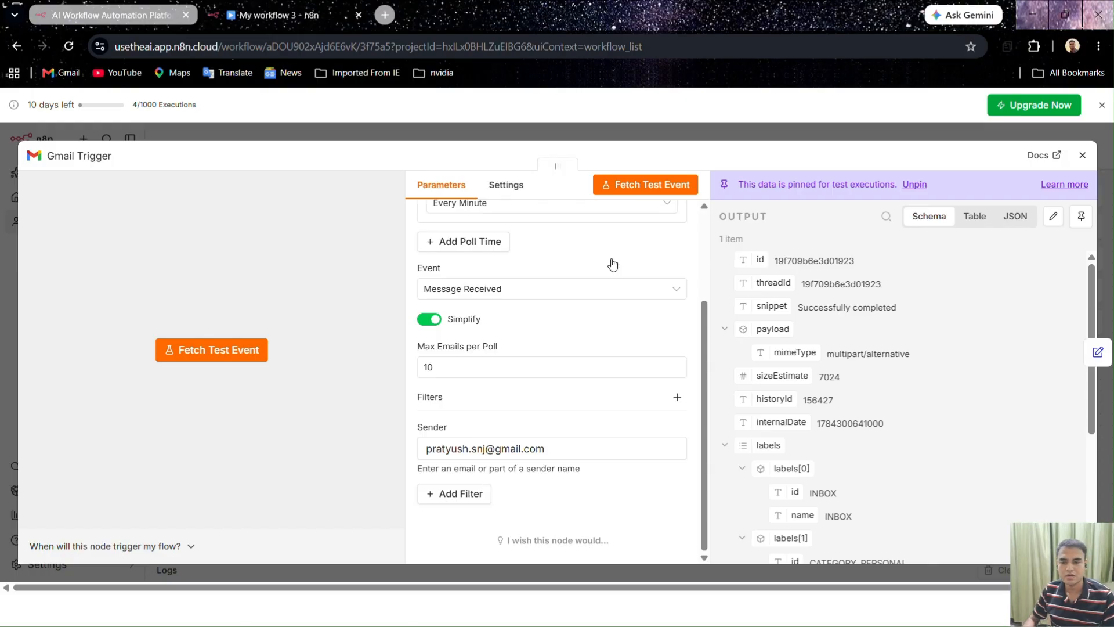
{"action": "left_click", "coordinate": [703, 128]}
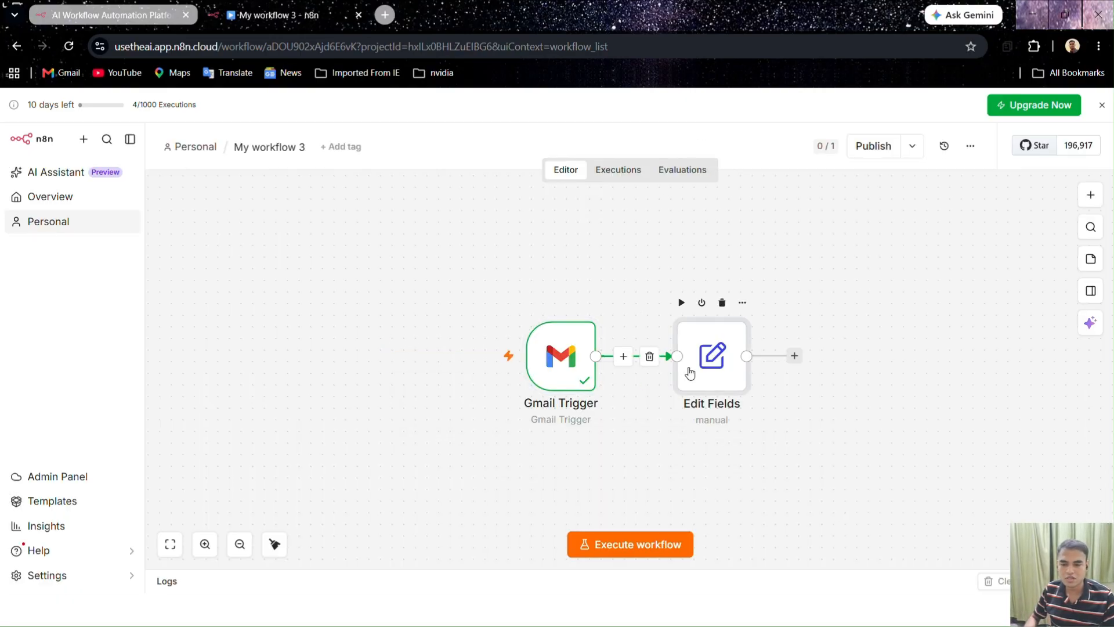
Execute the Edit Fields step, giving Subject 'Day 14' and Message 'Successfully completed', and pin the output
{"action": "double_click", "coordinate": [690, 373]}
{"action": "scroll", "coordinate": [667, 416], "scroll_direction": "down", "scroll_amount": 3}
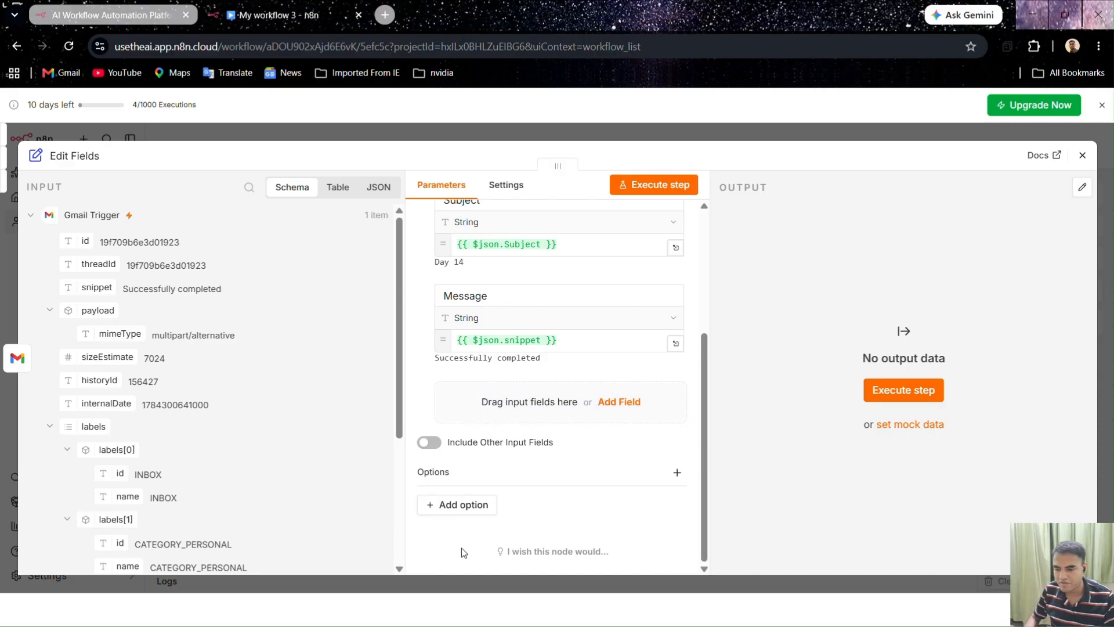
{"action": "scroll", "coordinate": [261, 435], "scroll_direction": "down", "scroll_amount": 4}
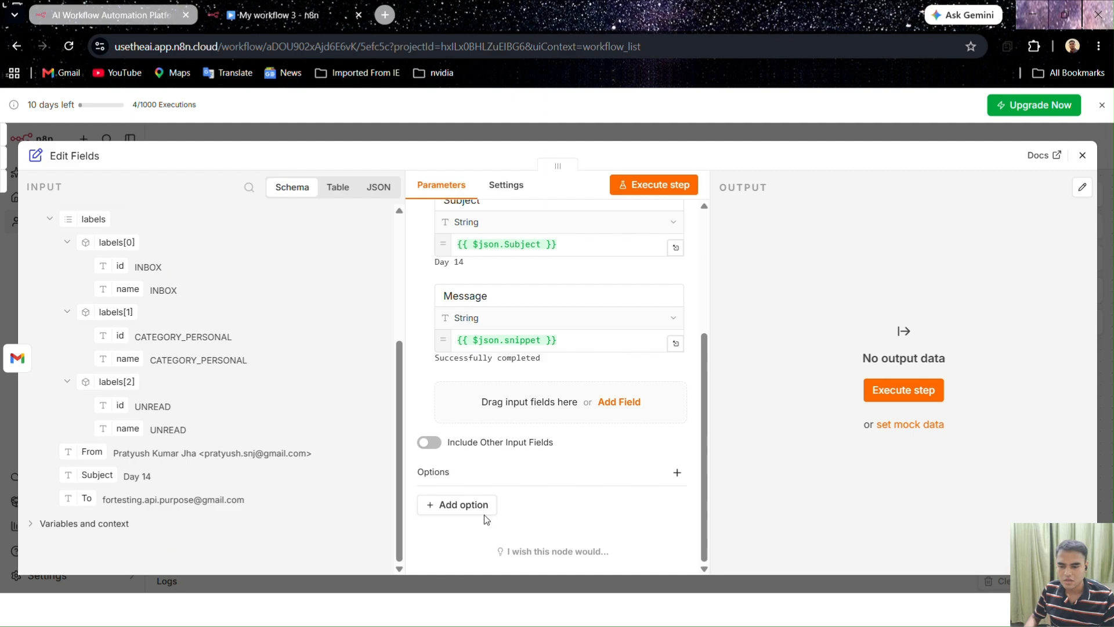
{"action": "scroll", "coordinate": [517, 485], "scroll_direction": "up", "scroll_amount": 4}
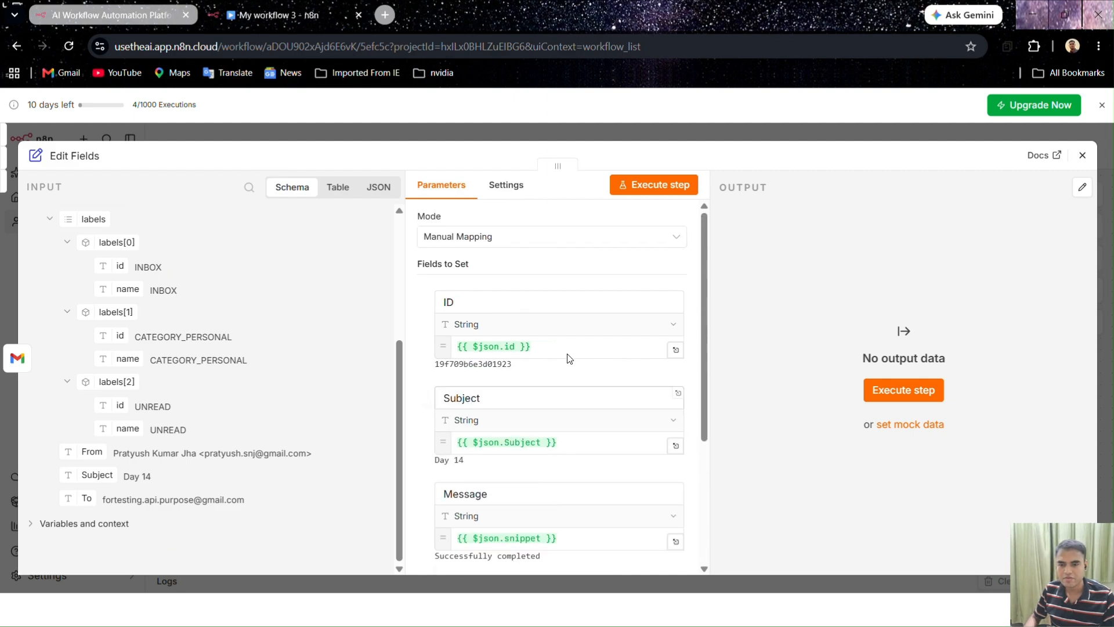
{"action": "left_click", "coordinate": [639, 192]}
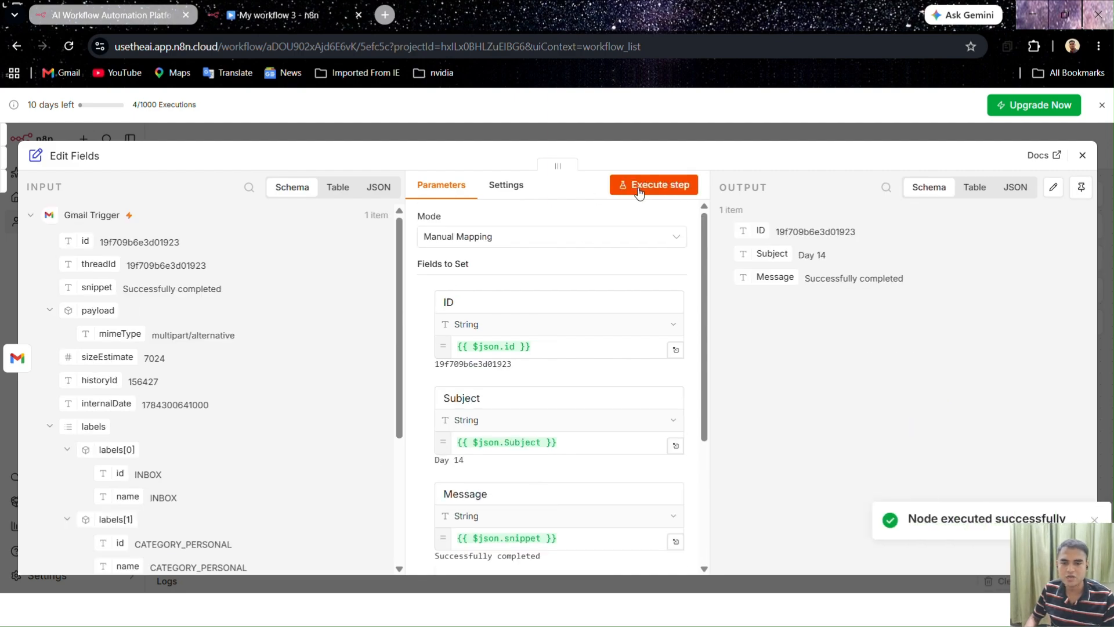
{"action": "scroll", "coordinate": [224, 235], "scroll_direction": "down", "scroll_amount": 4}
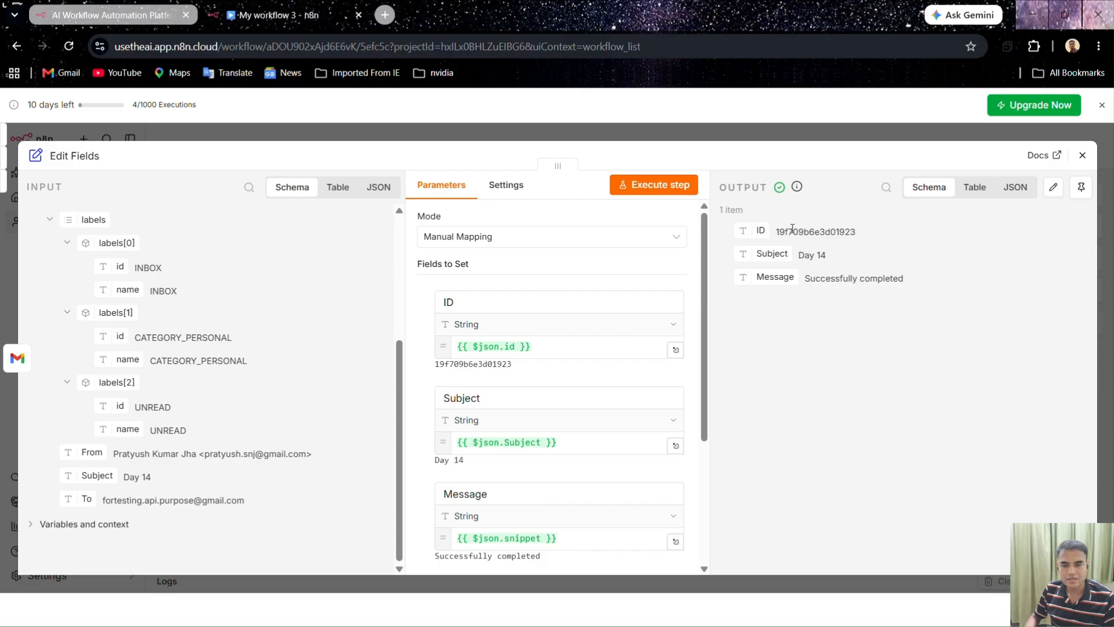
{"action": "left_click", "coordinate": [1080, 186]}
{"action": "left_click", "coordinate": [810, 124]}
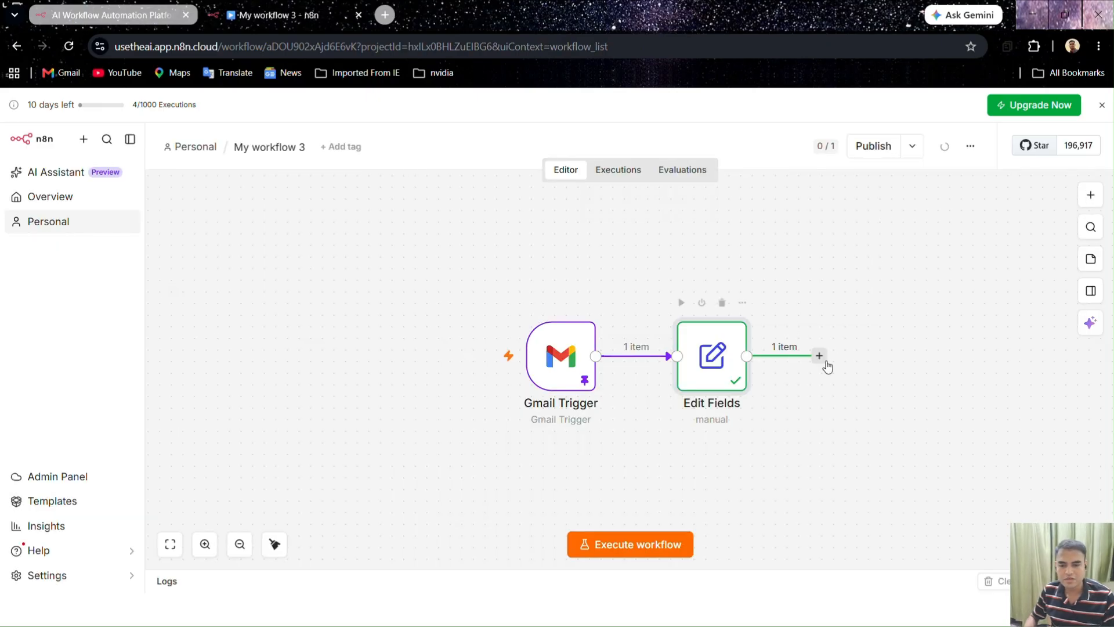
Add a Google Sheets 'Append or update row in sheet' node after Edit Fields, then open a new browser tab
{"action": "left_click", "coordinate": [818, 355]}
{"action": "type", "text": "gma"}
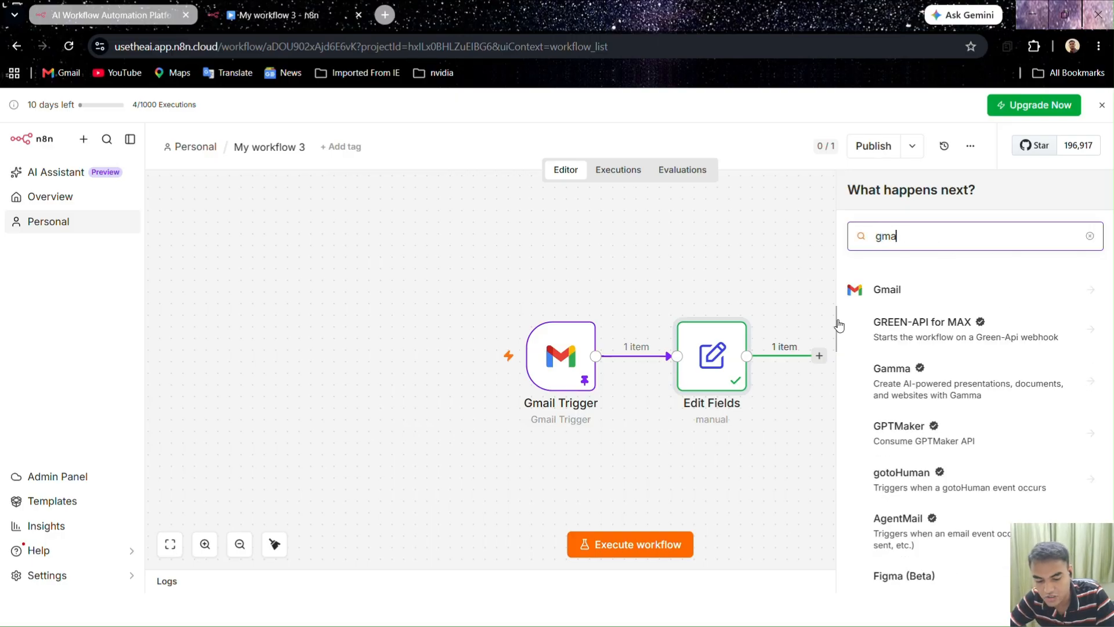
{"action": "key", "text": "BackSpace"}
{"action": "key", "text": "BackSpace"}
{"action": "key", "text": "BackSpace"}
{"action": "type", "text": "sheets"}
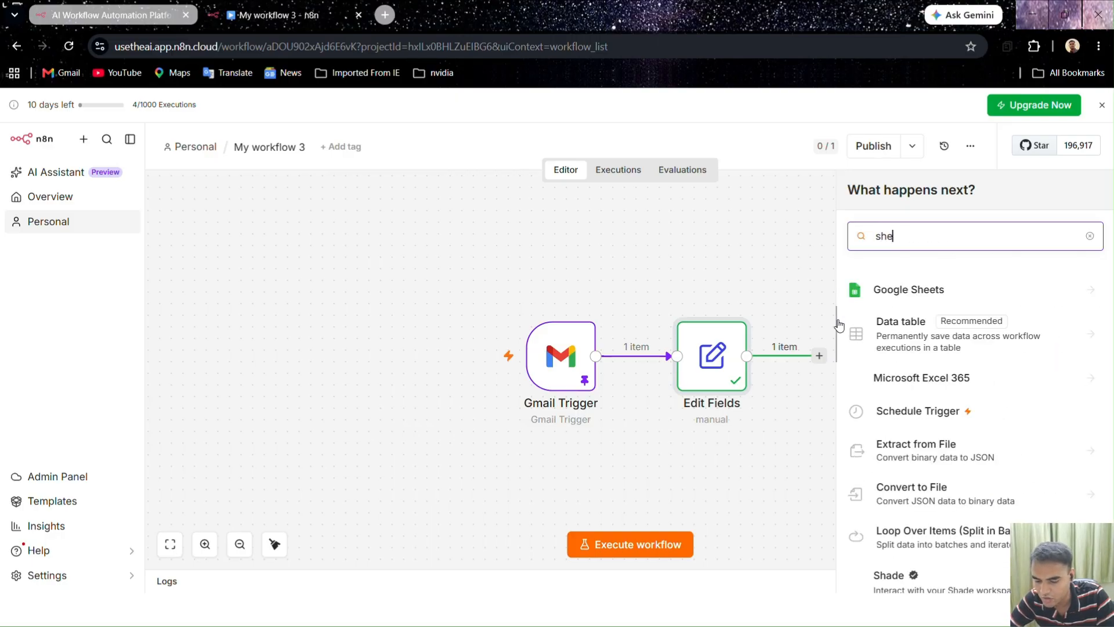
{"action": "left_click", "coordinate": [905, 288]}
{"action": "scroll", "coordinate": [931, 472], "scroll_direction": "down", "scroll_amount": 1}
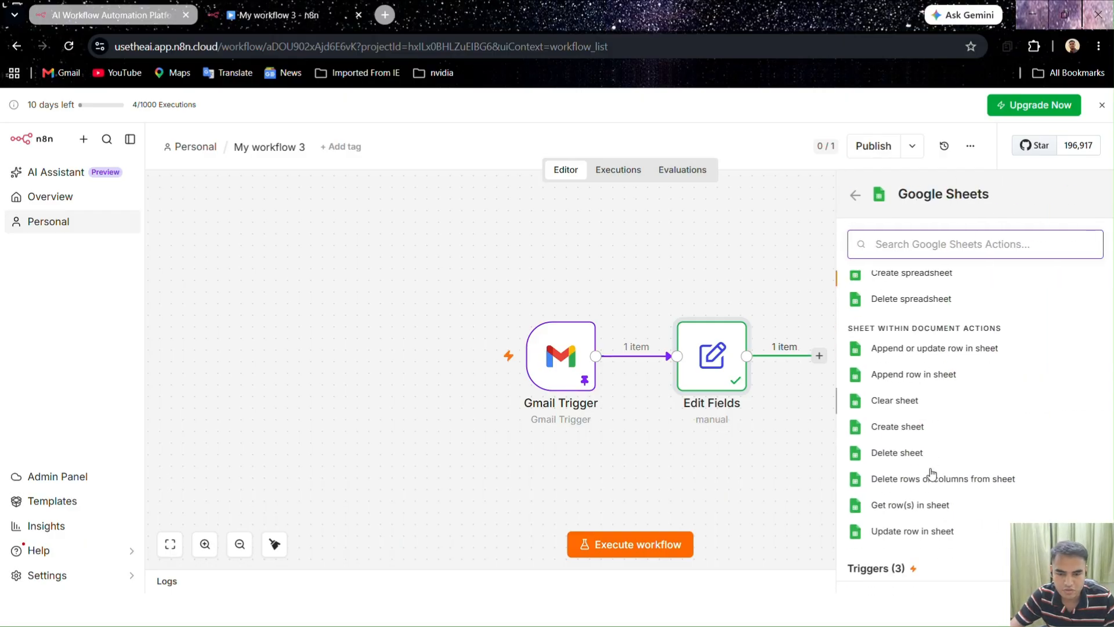
{"action": "left_click", "coordinate": [935, 348]}
{"action": "left_click", "coordinate": [713, 133]}
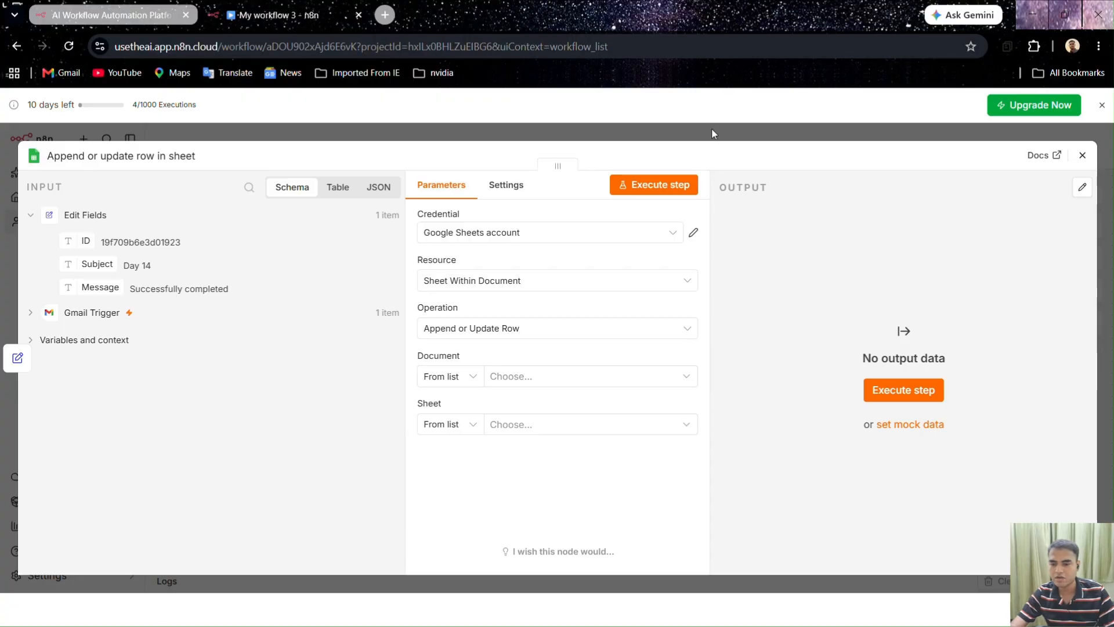
{"action": "left_click", "coordinate": [385, 15]}
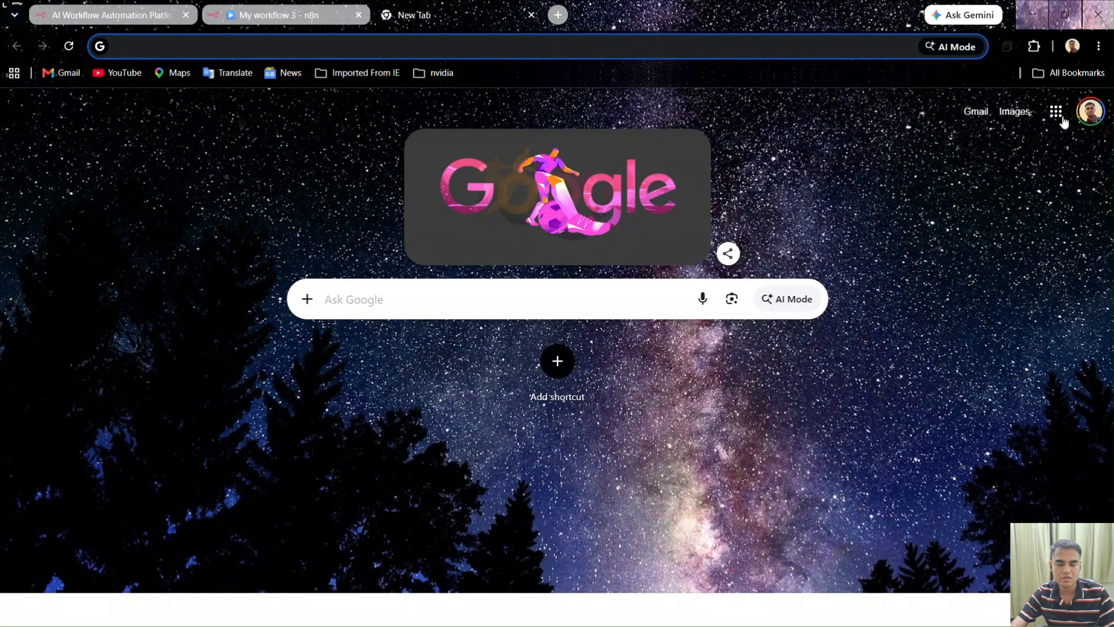
Switch Chrome to another Google account and open Google Sheets from the apps launcher
{"action": "left_click", "coordinate": [1093, 113]}
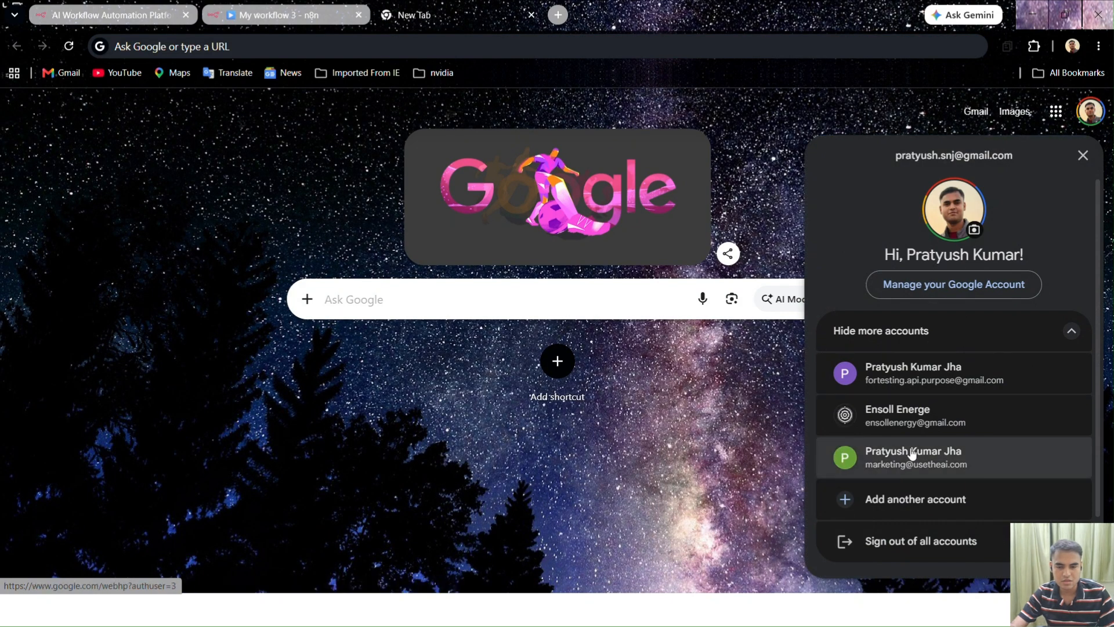
{"action": "left_click", "coordinate": [931, 375]}
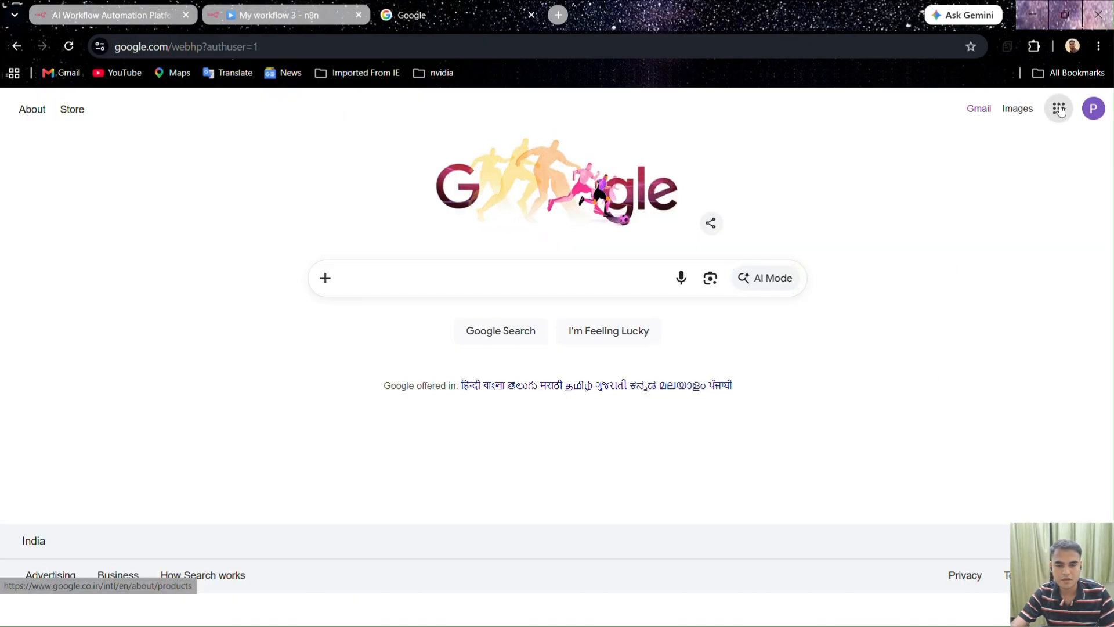
{"action": "left_click", "coordinate": [1060, 110]}
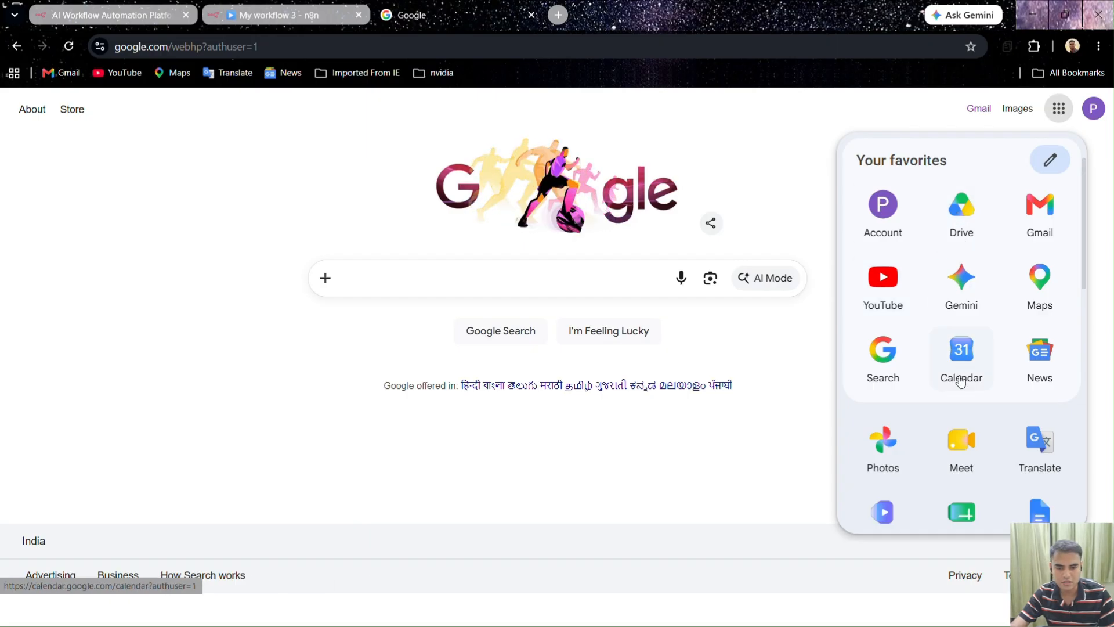
{"action": "left_click", "coordinate": [952, 514]}
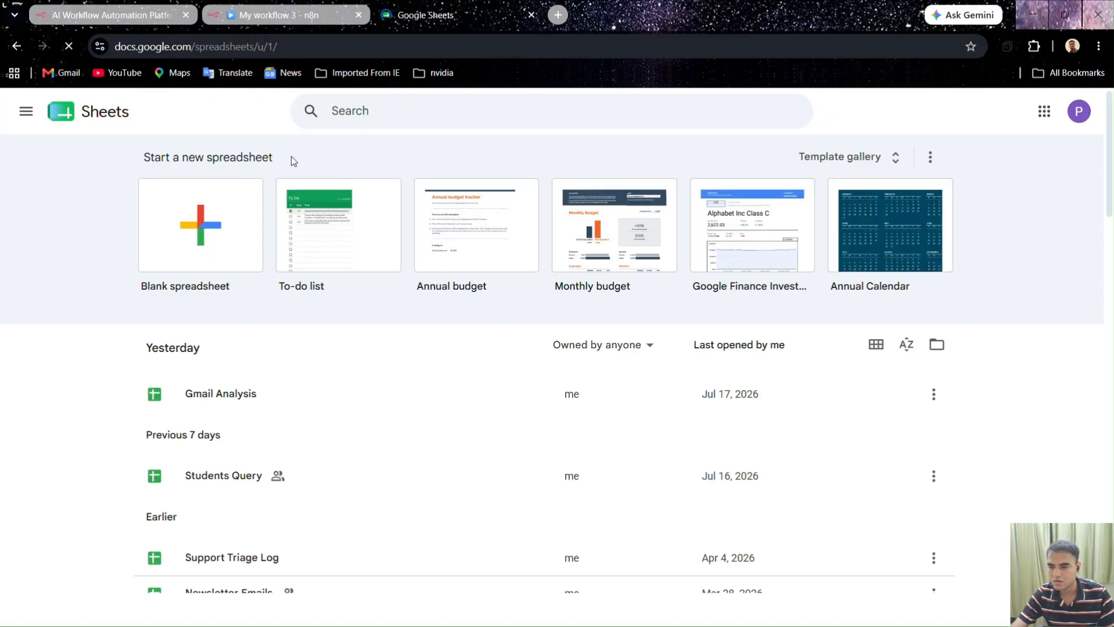
Create a blank spreadsheet titled 'Inbox Logging'
{"action": "left_click", "coordinate": [213, 227]}
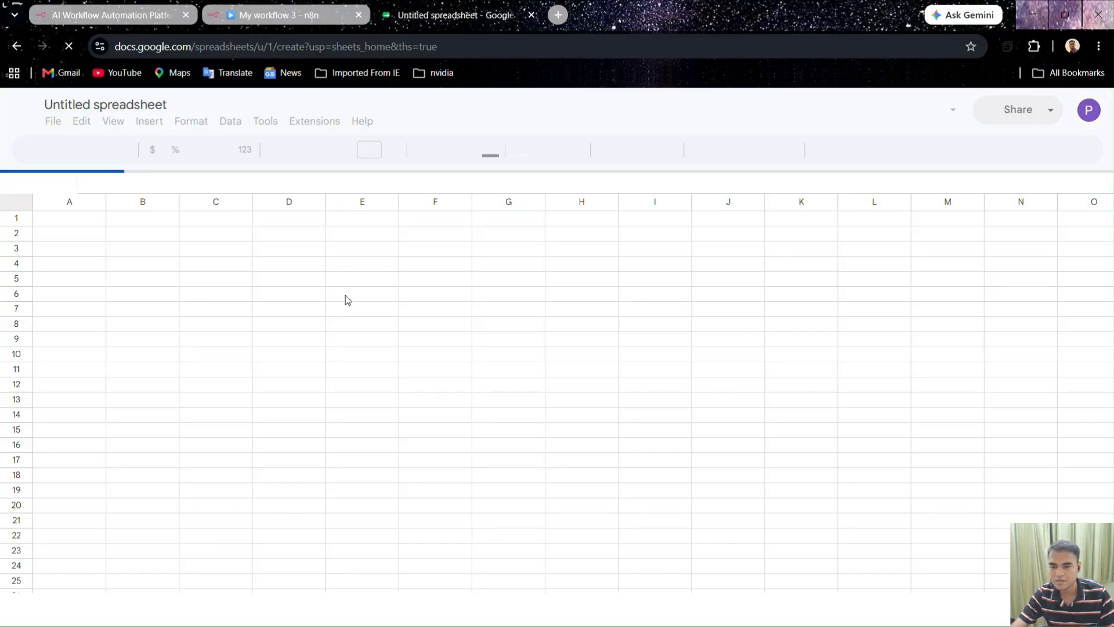
{"action": "left_click", "coordinate": [171, 108]}
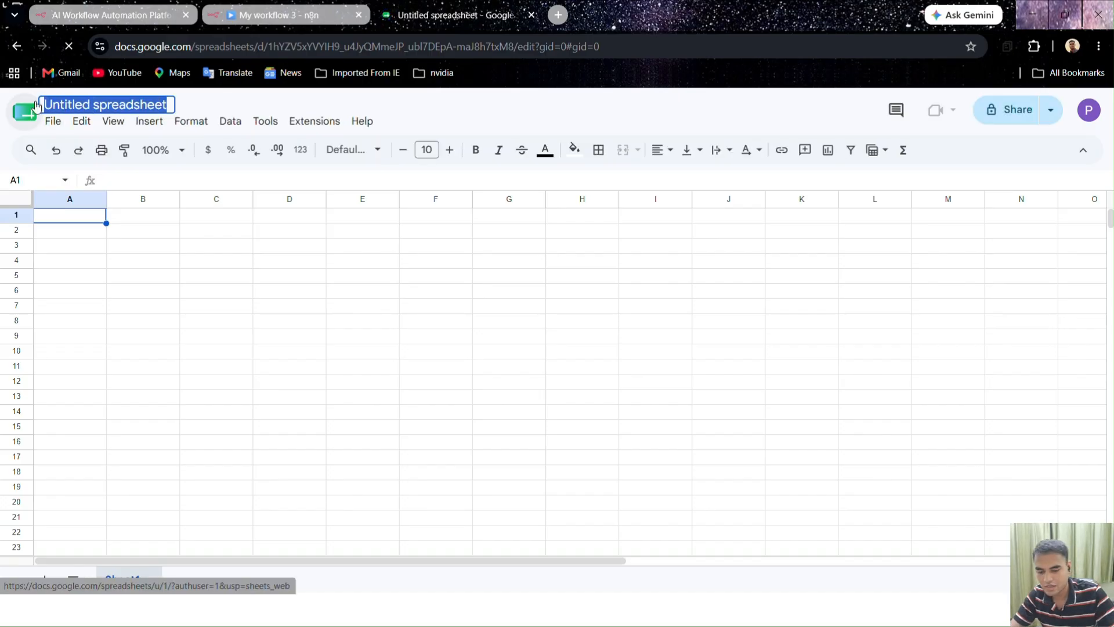
{"action": "type", "text": "Inb"}
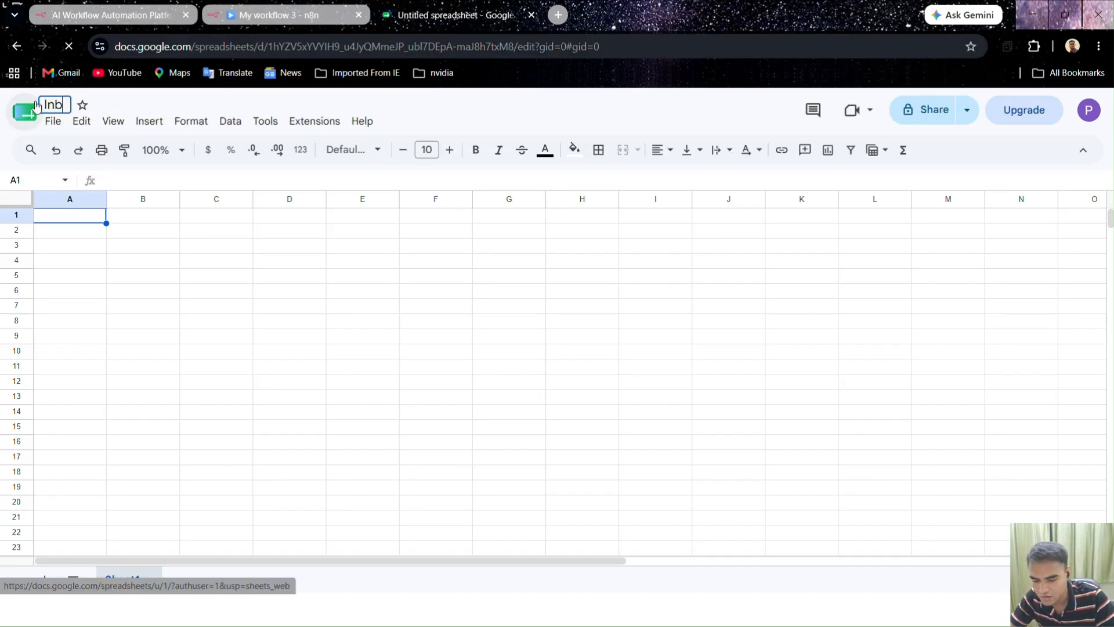
{"action": "type", "text": "ox logging"}
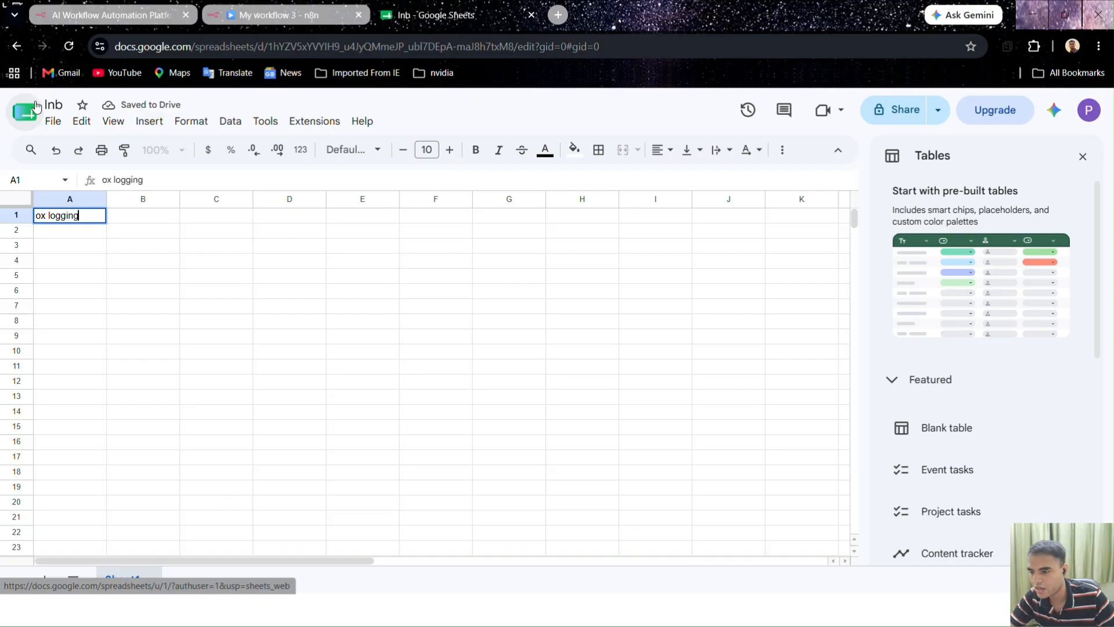
{"action": "left_click", "coordinate": [58, 105]}
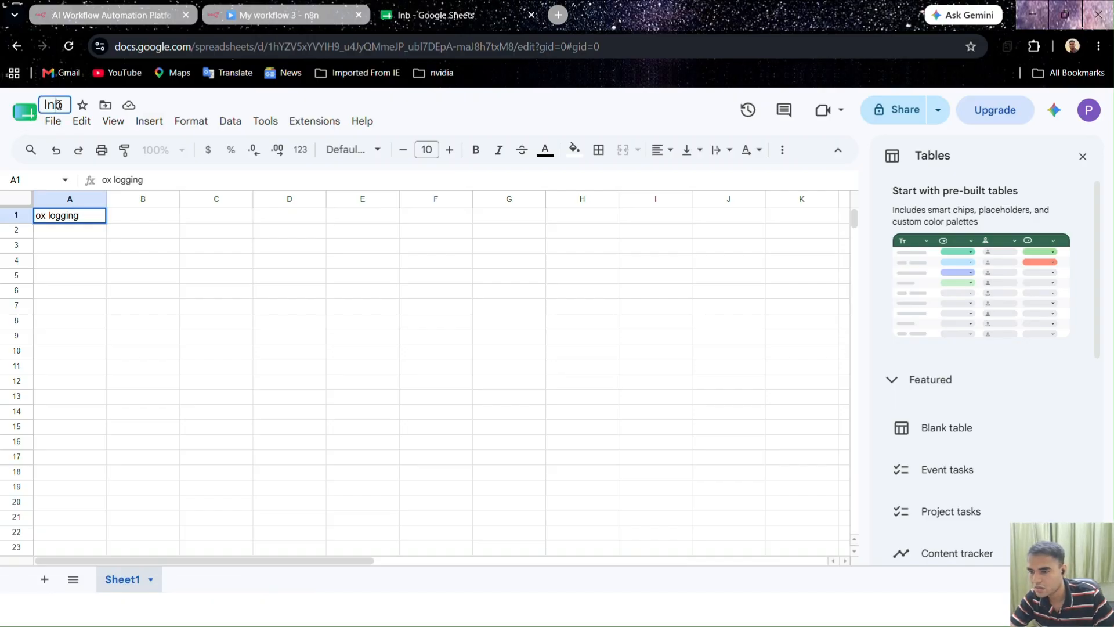
{"action": "type", "text": "ox"}
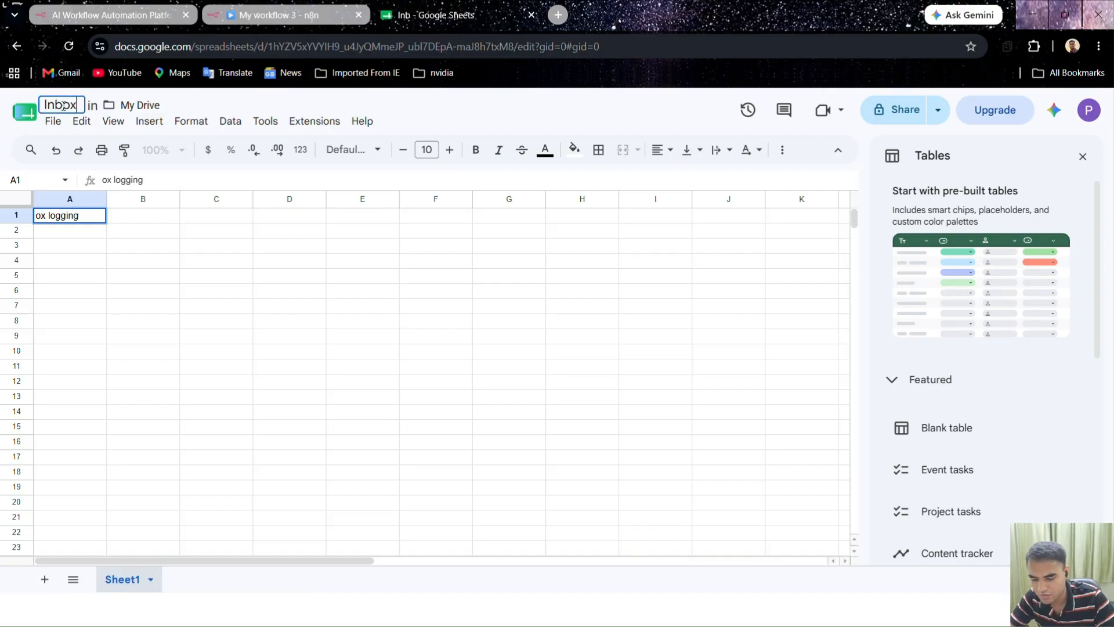
{"action": "type", "text": " logging"}
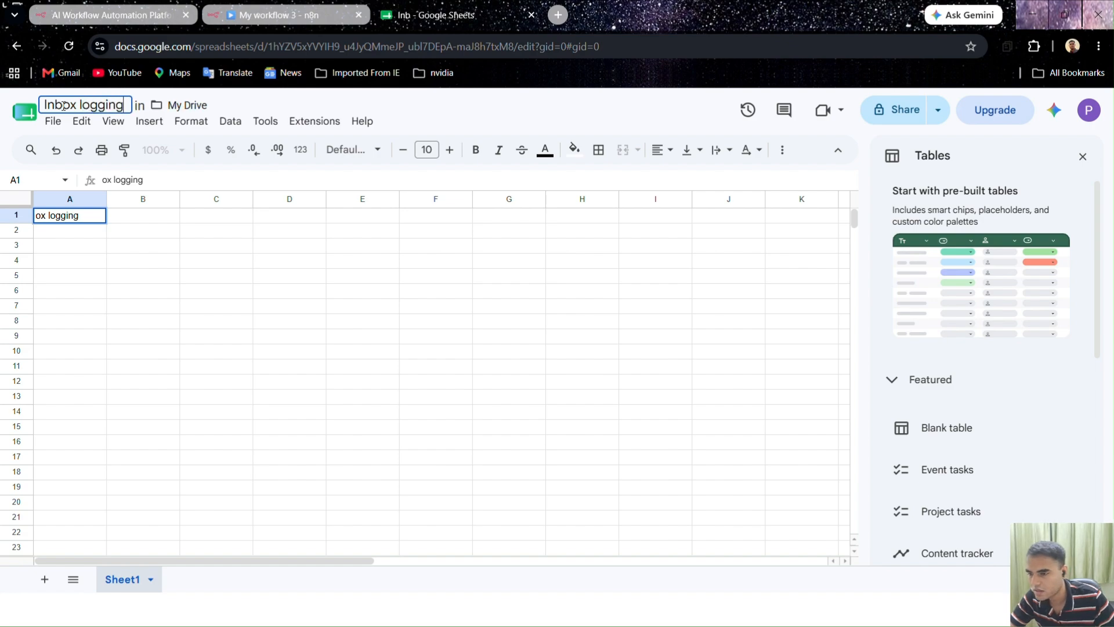
{"action": "left_click", "coordinate": [84, 103]}
{"action": "key", "text": "BackSpace"}
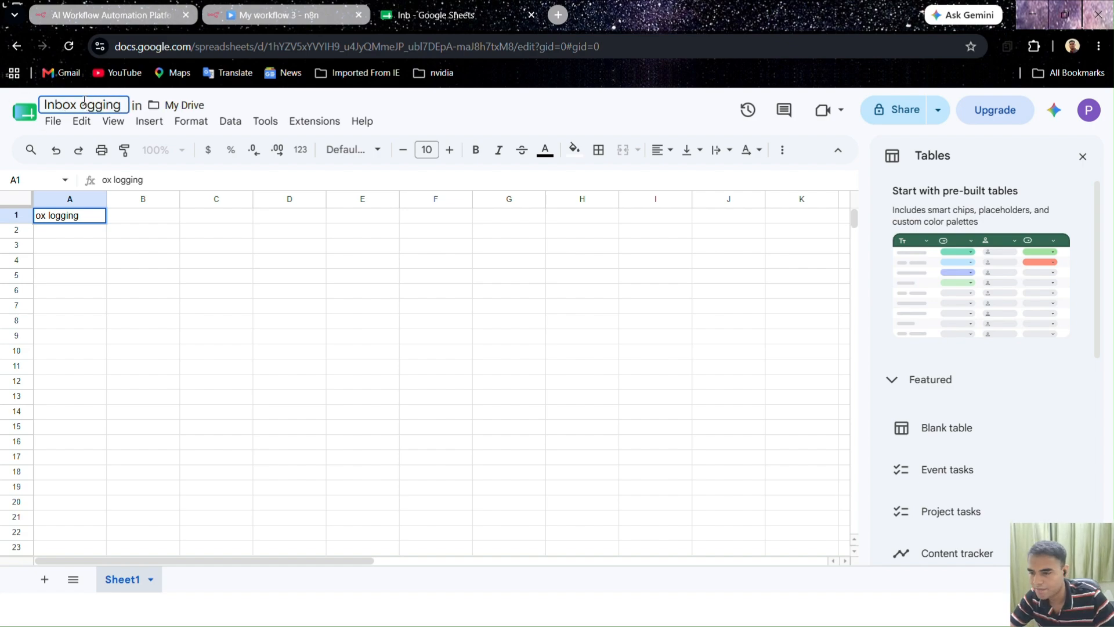
{"action": "type", "text": "L"}
Enter the headers ID, Subject and Message into cells A1, B1 and C1
{"action": "left_click_drag", "start_coordinate": [80, 216], "coordinate": [3, 206]}
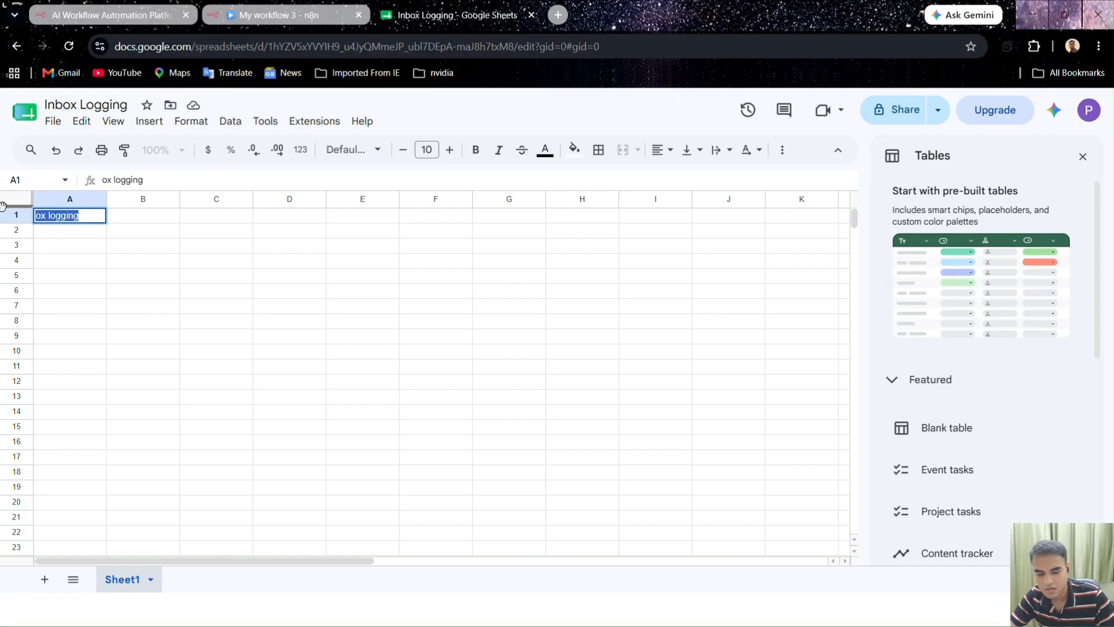
{"action": "key", "text": "BackSpace"}
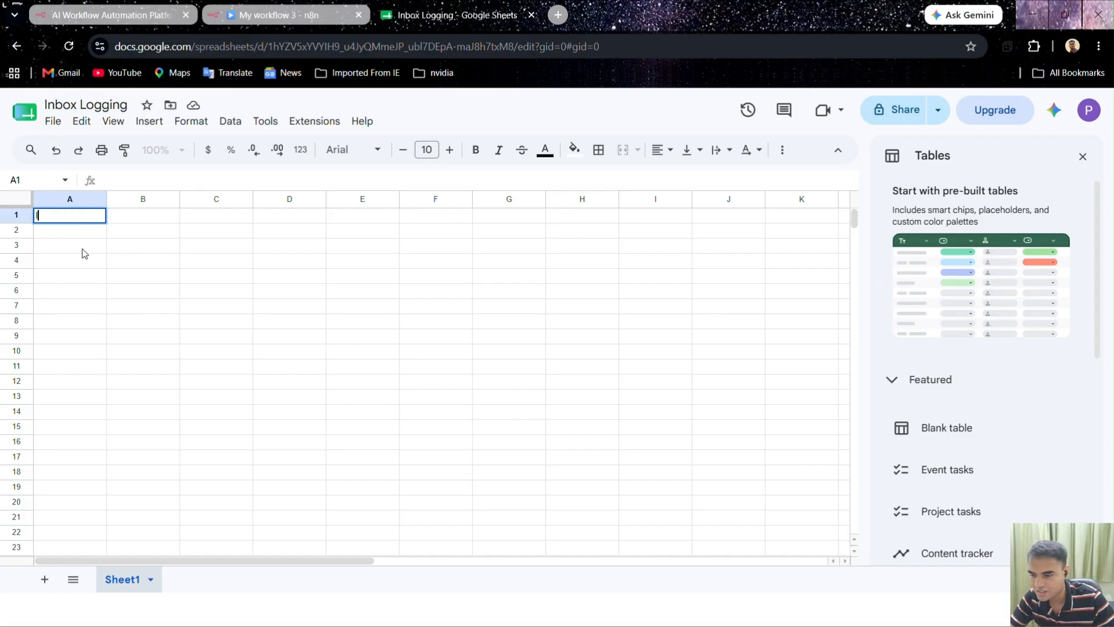
{"action": "left_click", "coordinate": [124, 223]}
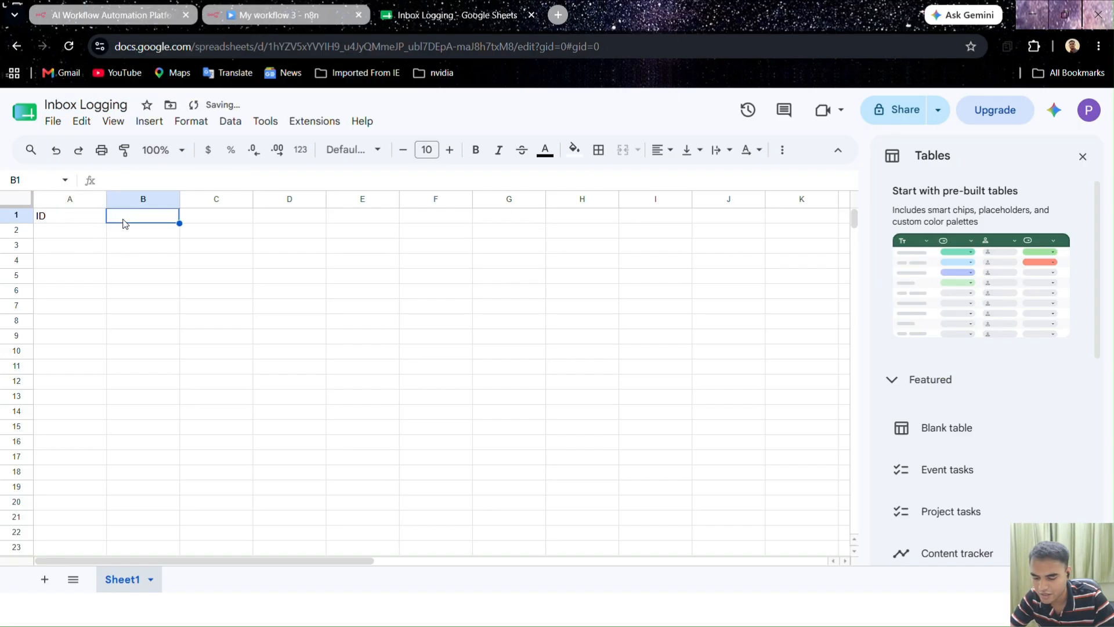
{"action": "type", "text": "Subject"}
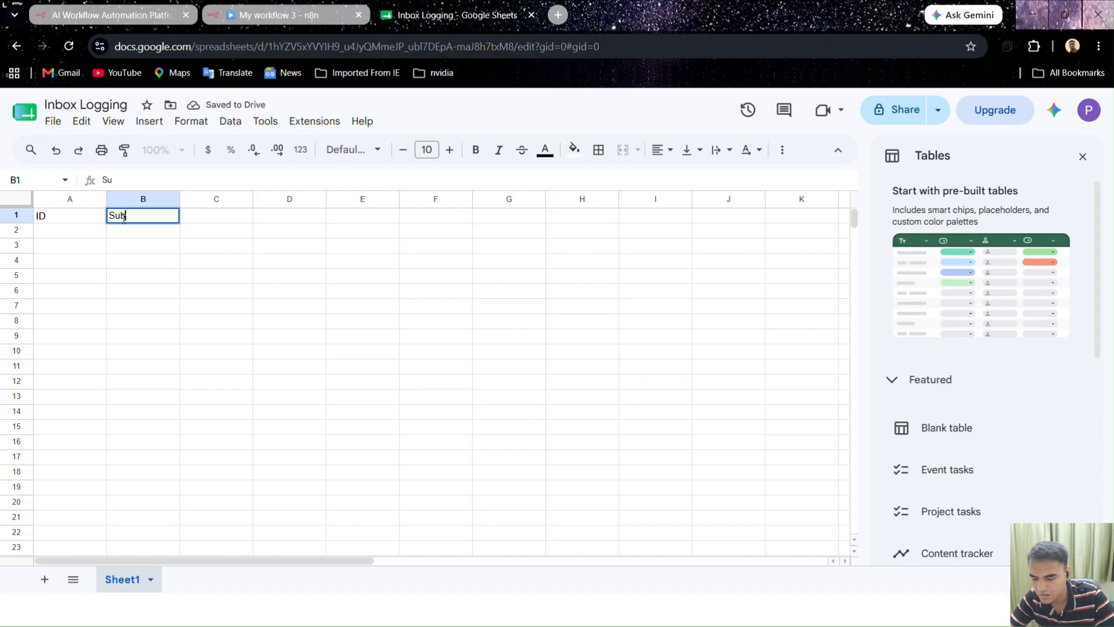
{"action": "left_click", "coordinate": [192, 219]}
{"action": "type", "text": "Message"}
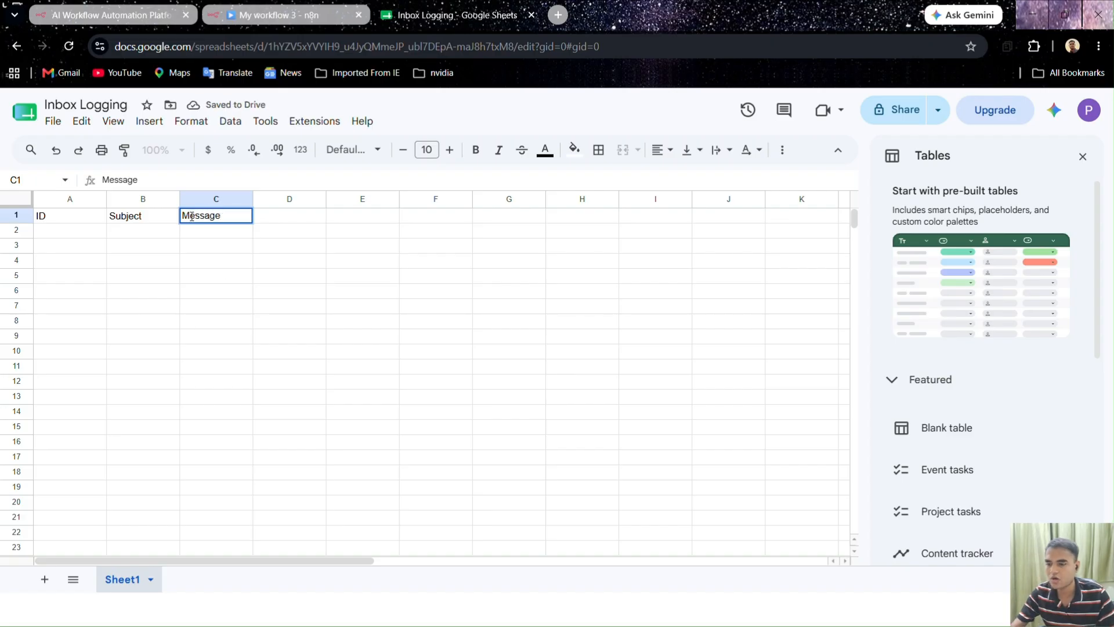
{"action": "left_click", "coordinate": [224, 265]}
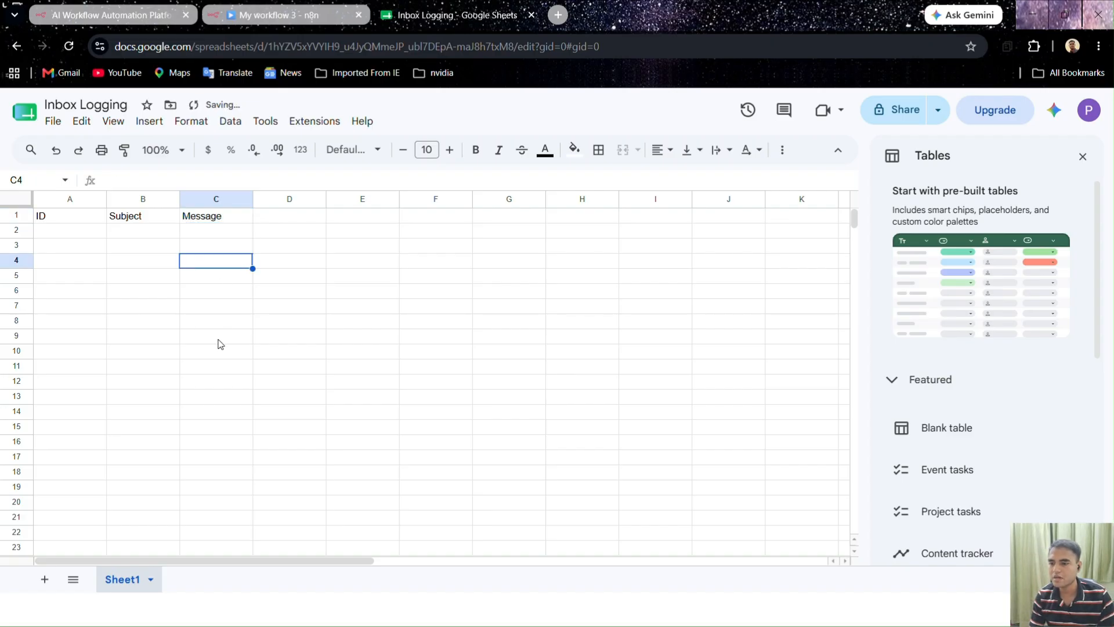
{"action": "left_click", "coordinate": [368, 395]}
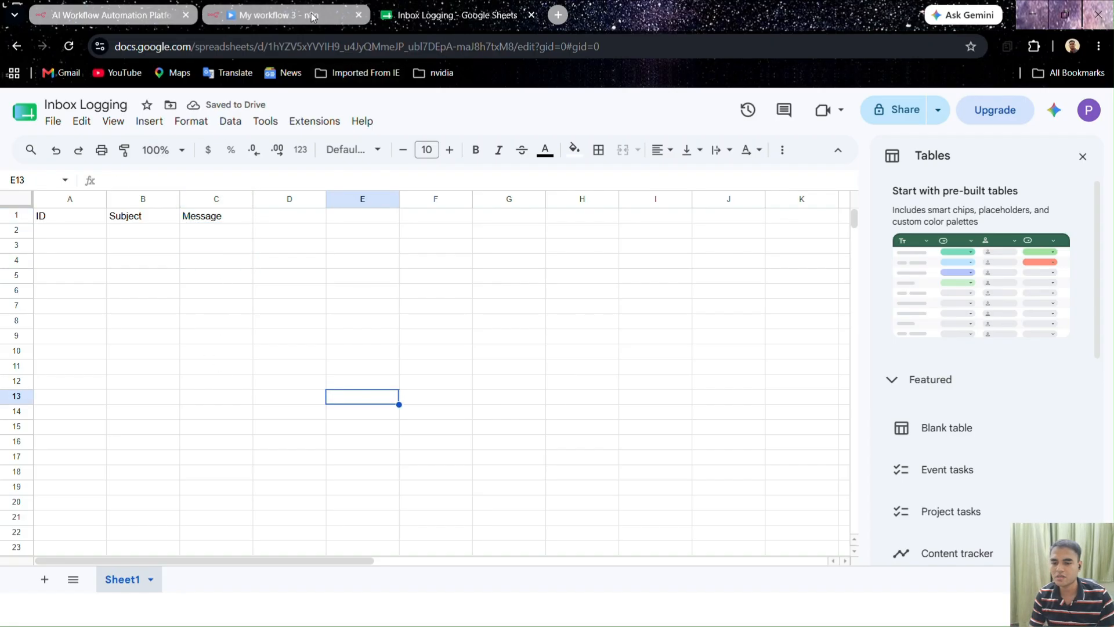
{"action": "left_click", "coordinate": [311, 16]}
Point the Google Sheets append node at the Inbox Logging document and Sheet1, mapping columns manually
{"action": "double_click", "coordinate": [877, 369]}
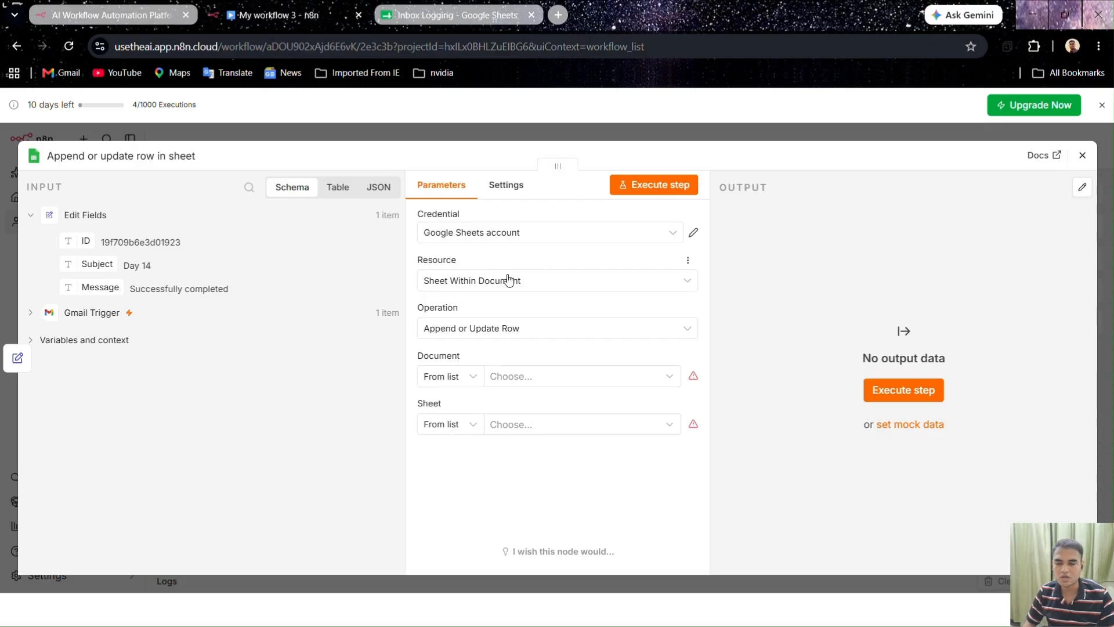
{"action": "left_click", "coordinate": [608, 380]}
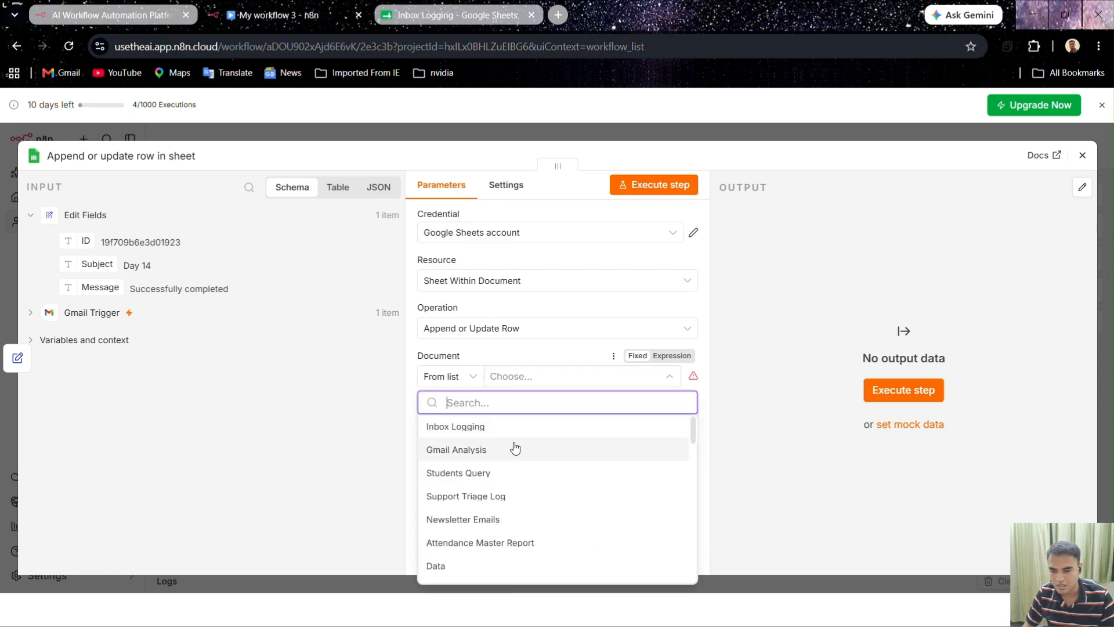
{"action": "left_click", "coordinate": [459, 427]}
{"action": "left_click", "coordinate": [568, 427]}
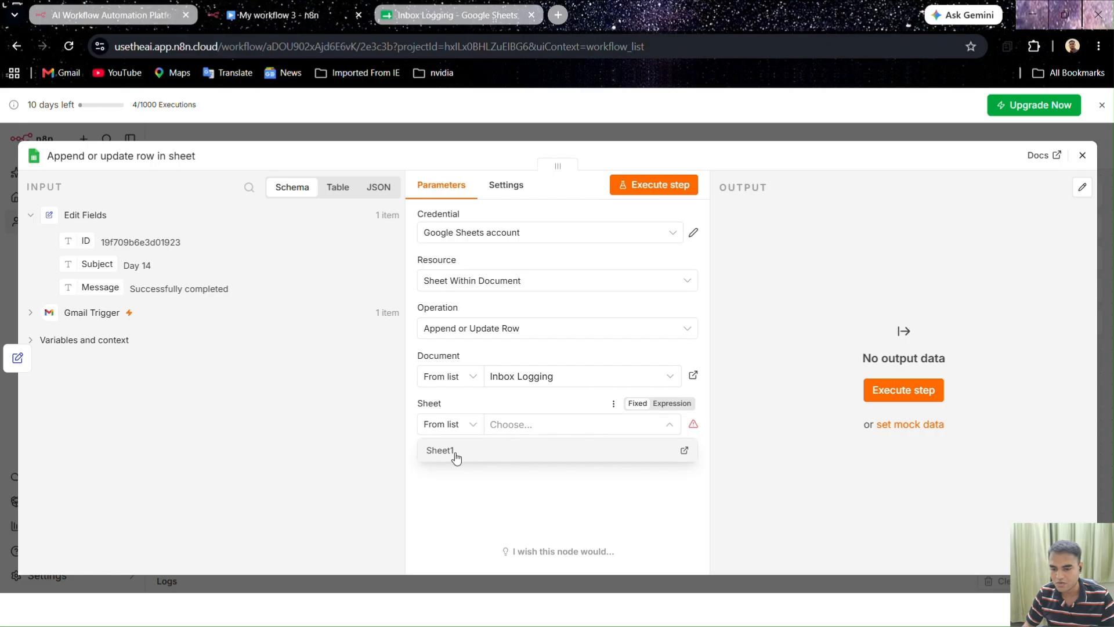
{"action": "left_click", "coordinate": [456, 453]}
{"action": "scroll", "coordinate": [538, 487], "scroll_direction": "down", "scroll_amount": 1}
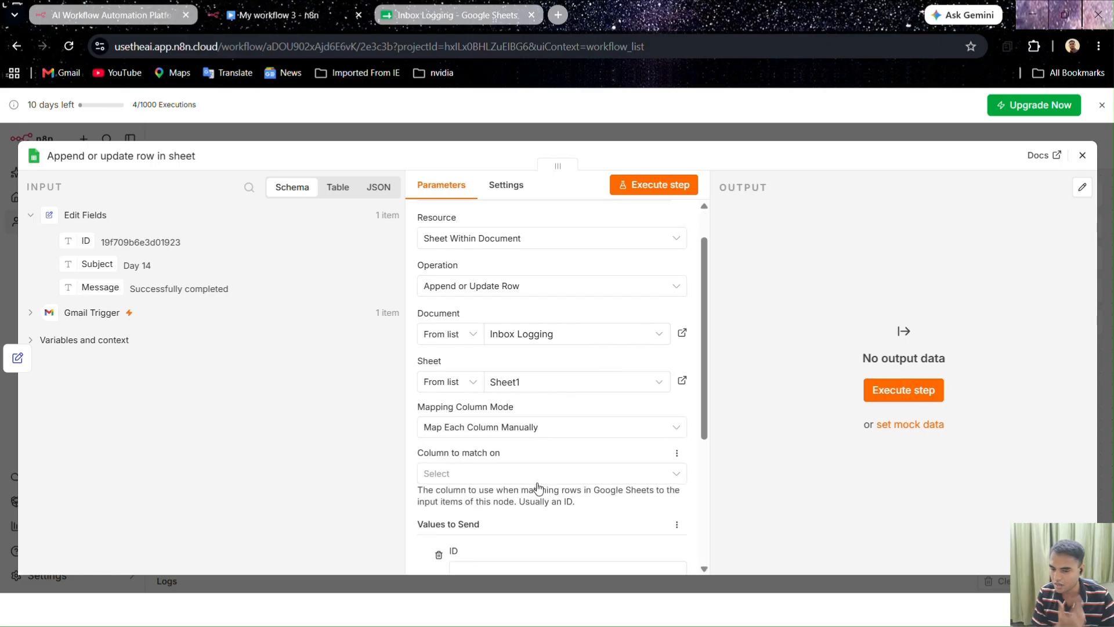
{"action": "scroll", "coordinate": [539, 487], "scroll_direction": "down", "scroll_amount": 5}
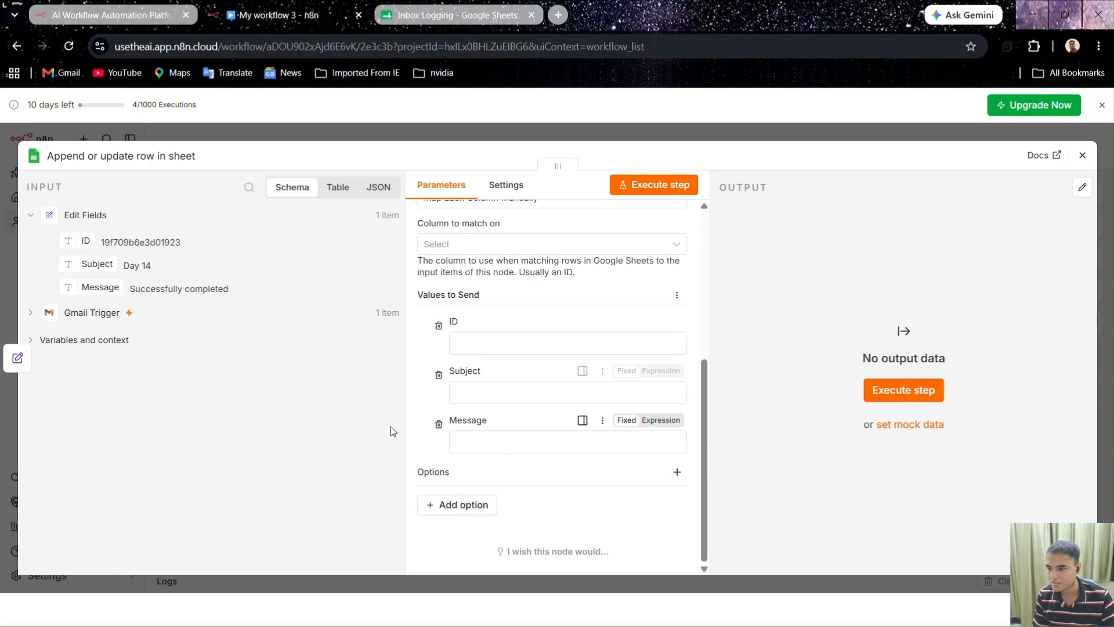
Map ID, Subject and Message from Edit Fields into the sheet columns, matching rows on ID
{"action": "left_click_drag", "start_coordinate": [116, 249], "coordinate": [464, 342]}
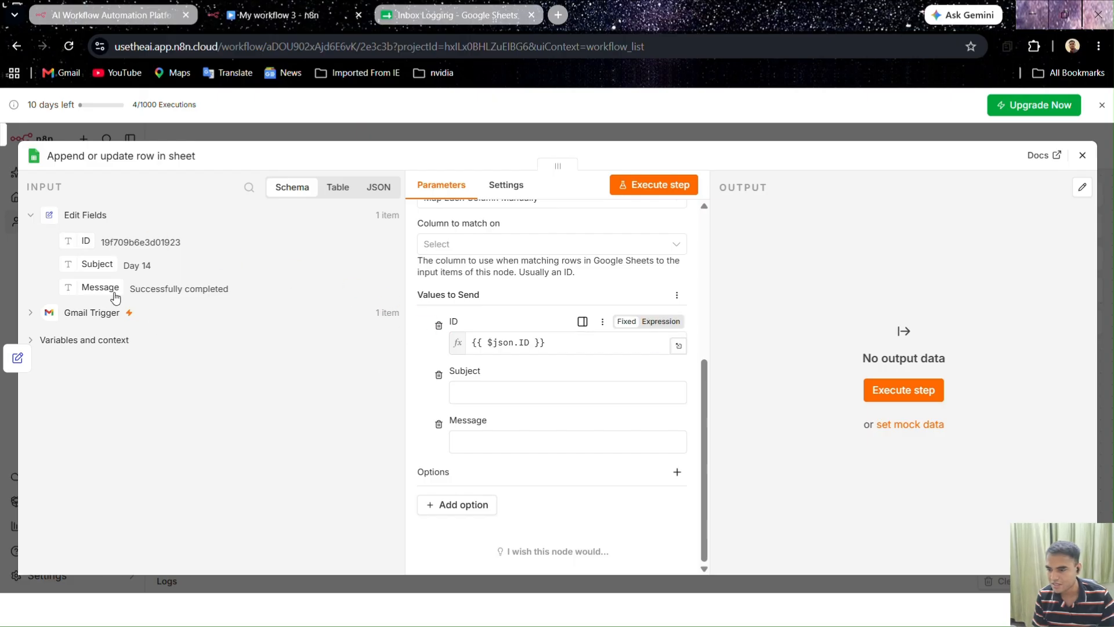
{"action": "left_click_drag", "start_coordinate": [81, 264], "coordinate": [456, 406]}
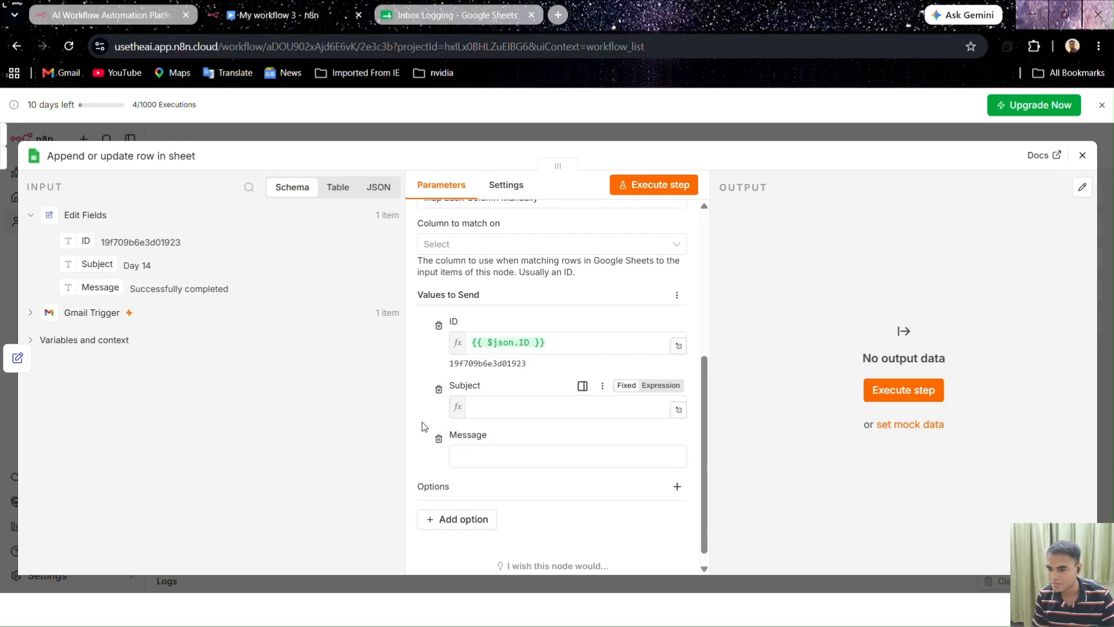
{"action": "left_click_drag", "start_coordinate": [464, 472], "coordinate": [464, 471]}
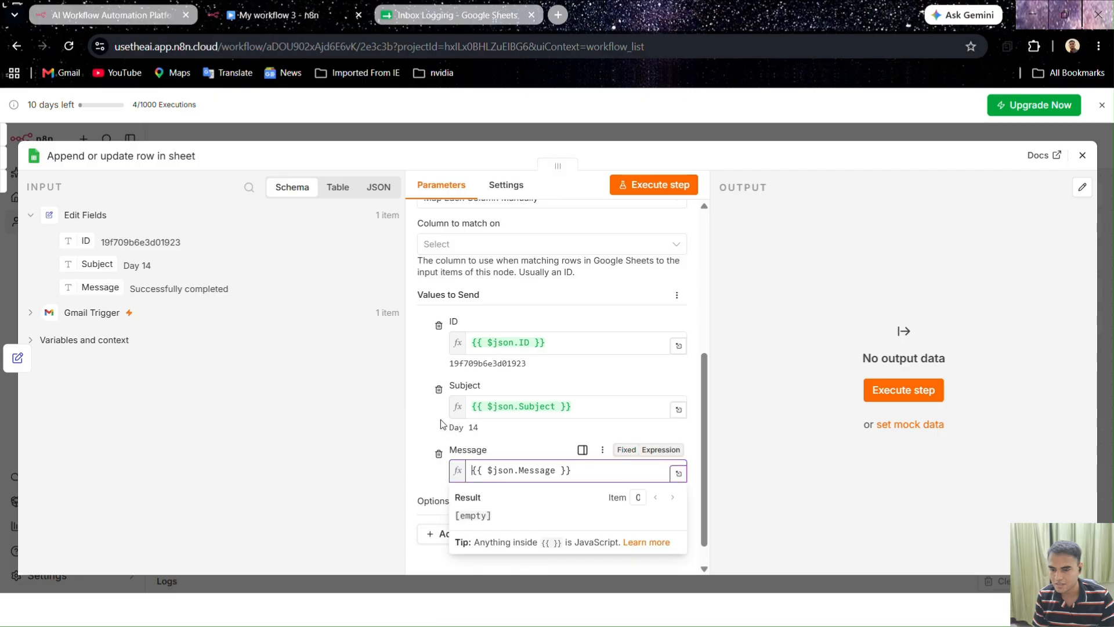
{"action": "scroll", "coordinate": [473, 407], "scroll_direction": "up", "scroll_amount": 1}
{"action": "left_click", "coordinate": [471, 323]}
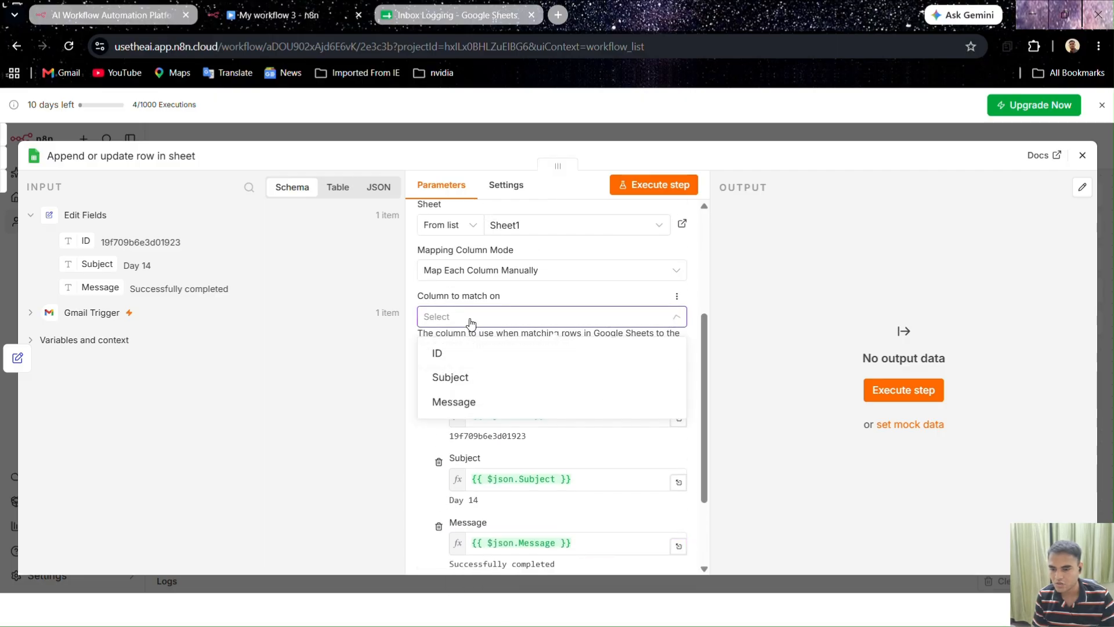
{"action": "left_click", "coordinate": [454, 351]}
{"action": "scroll", "coordinate": [450, 365], "scroll_direction": "down", "scroll_amount": 2}
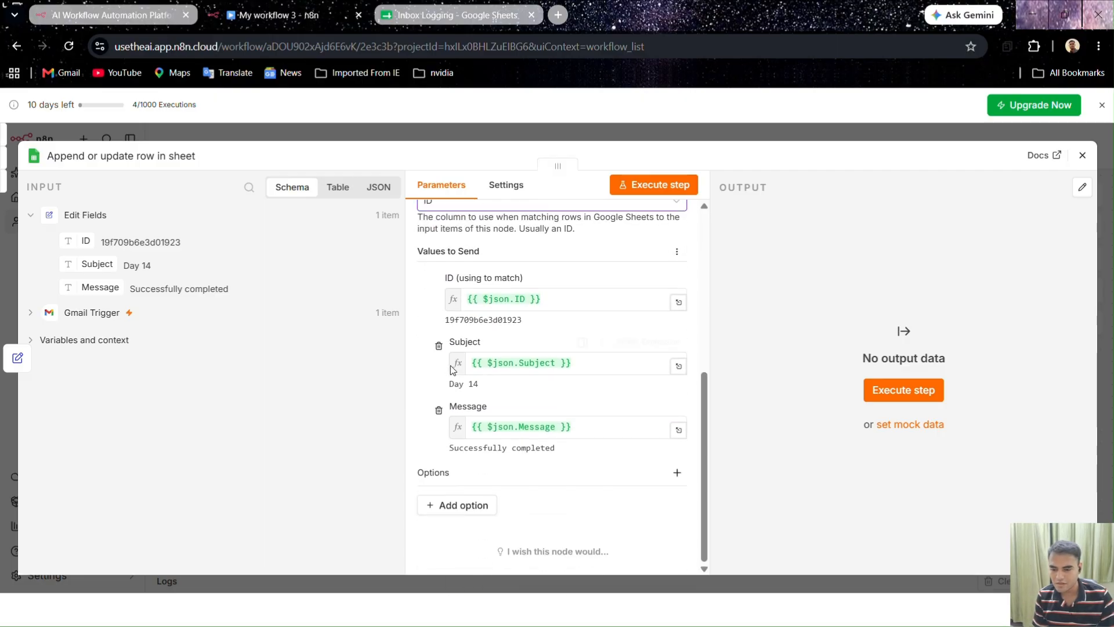
{"action": "scroll", "coordinate": [446, 486], "scroll_direction": "up", "scroll_amount": 5}
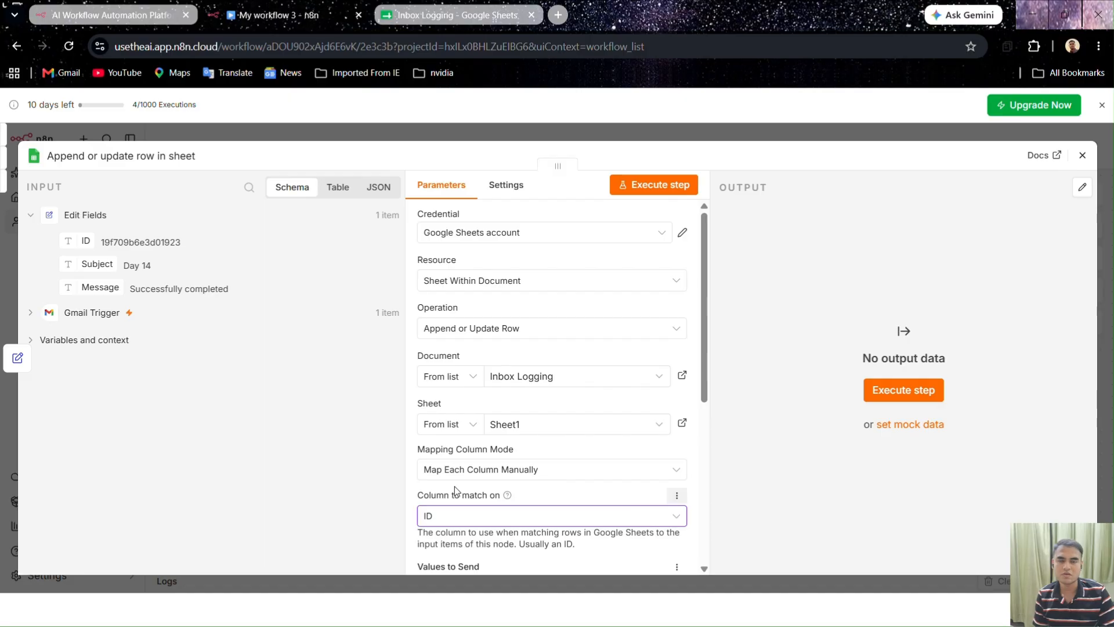
Execute the sheet step and confirm row 2 holds the ID, 'Day 14' and 'Successfully completed'
{"action": "left_click", "coordinate": [676, 184]}
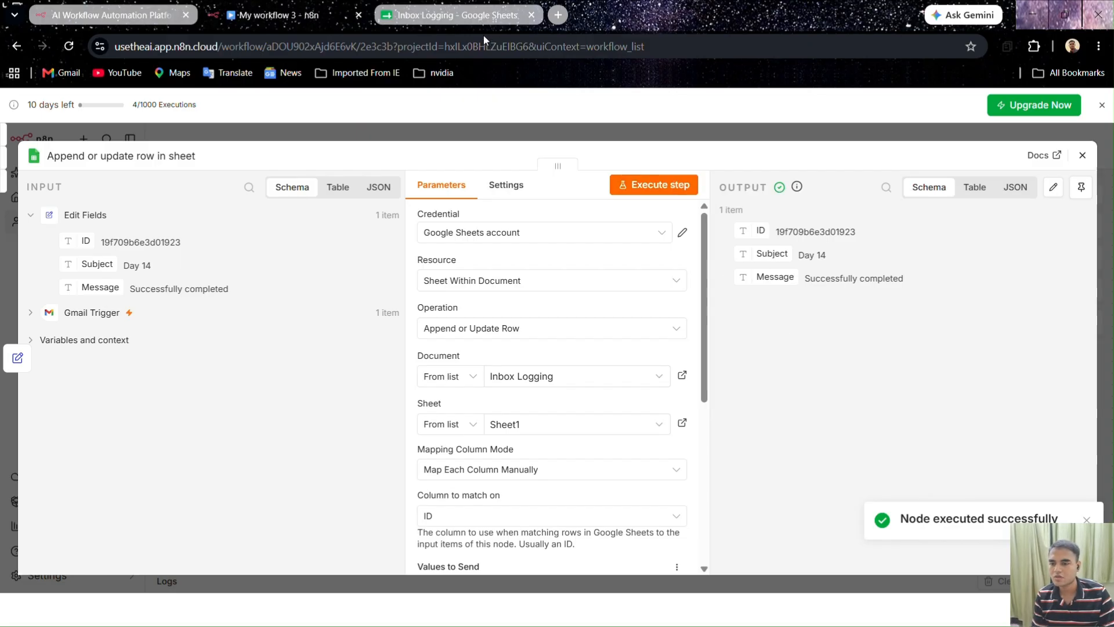
{"action": "left_click", "coordinate": [481, 15]}
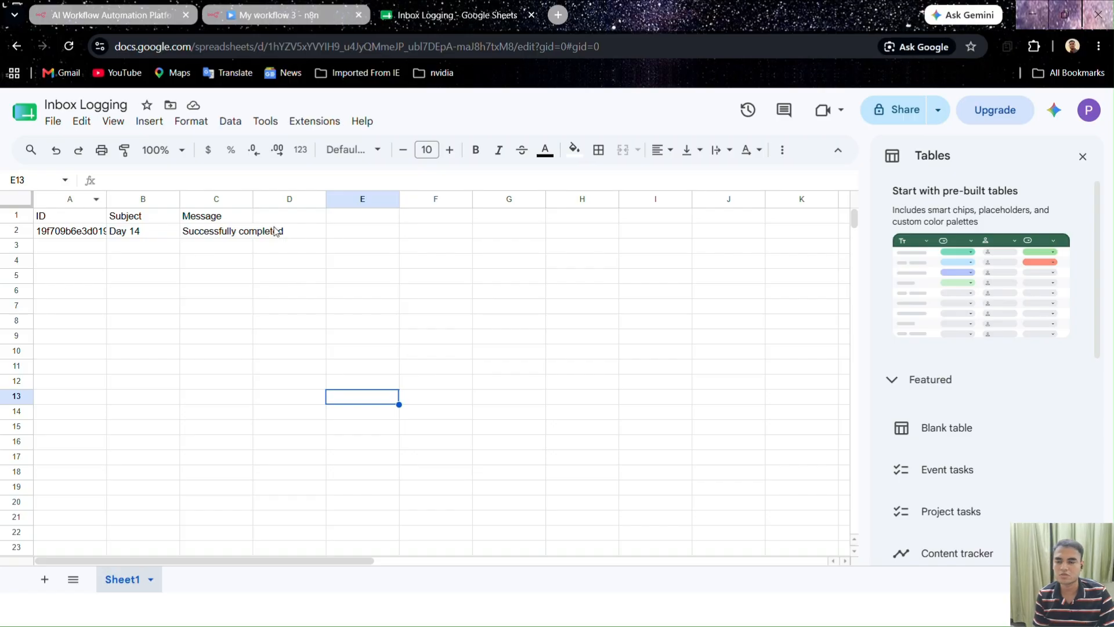
{"action": "left_click", "coordinate": [296, 14]}
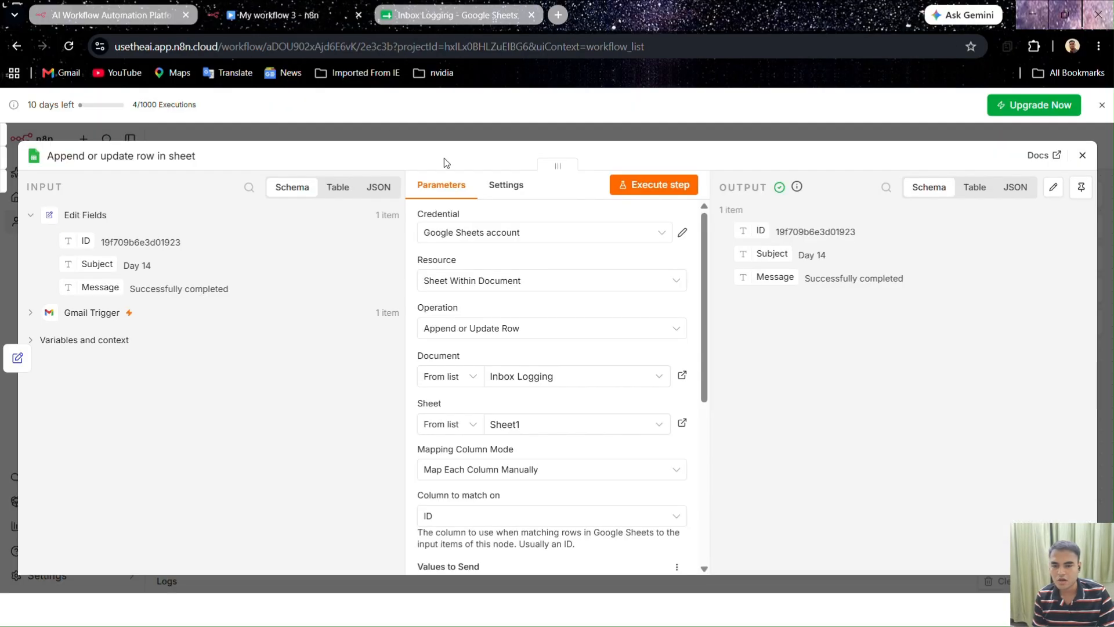
Close the sheet step and unpin the Edit Fields test output
{"action": "left_click", "coordinate": [695, 123]}
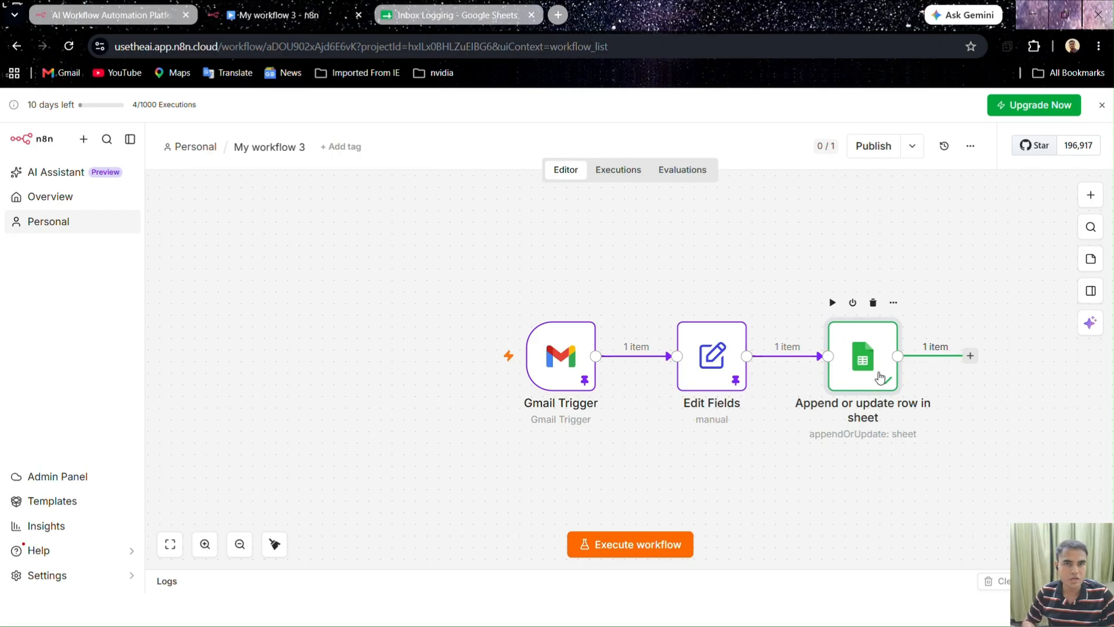
{"action": "double_click", "coordinate": [729, 364]}
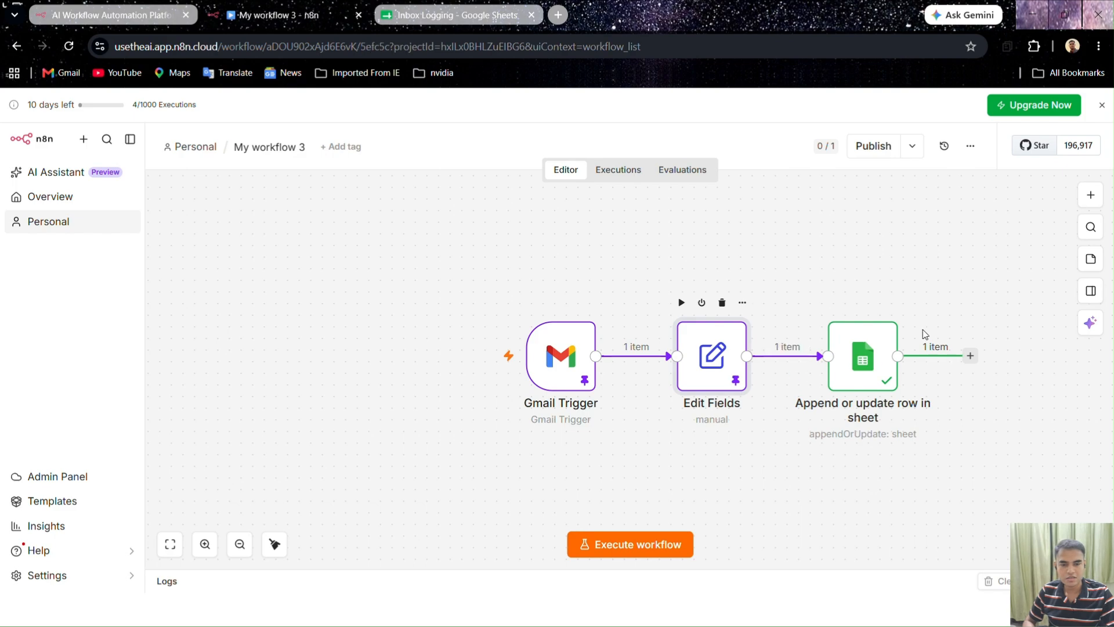
{"action": "left_click", "coordinate": [1080, 216]}
{"action": "left_click", "coordinate": [836, 137]}
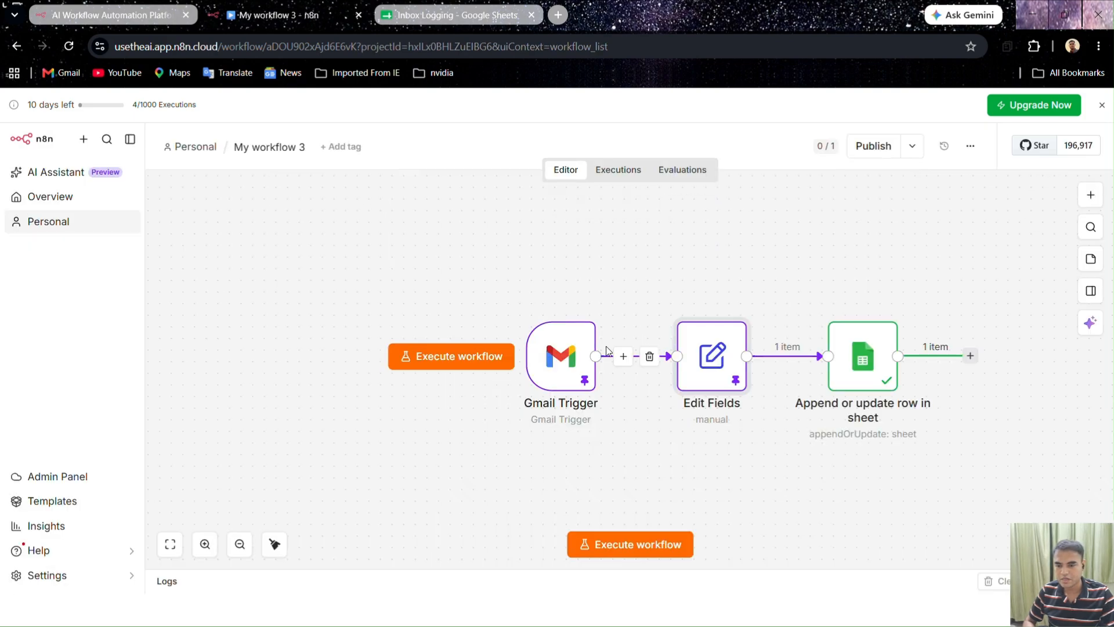
Unpin the Gmail Trigger test output, reload the workflow and close the n8n homepage tab
{"action": "double_click", "coordinate": [586, 354]}
{"action": "left_click", "coordinate": [1081, 216]}
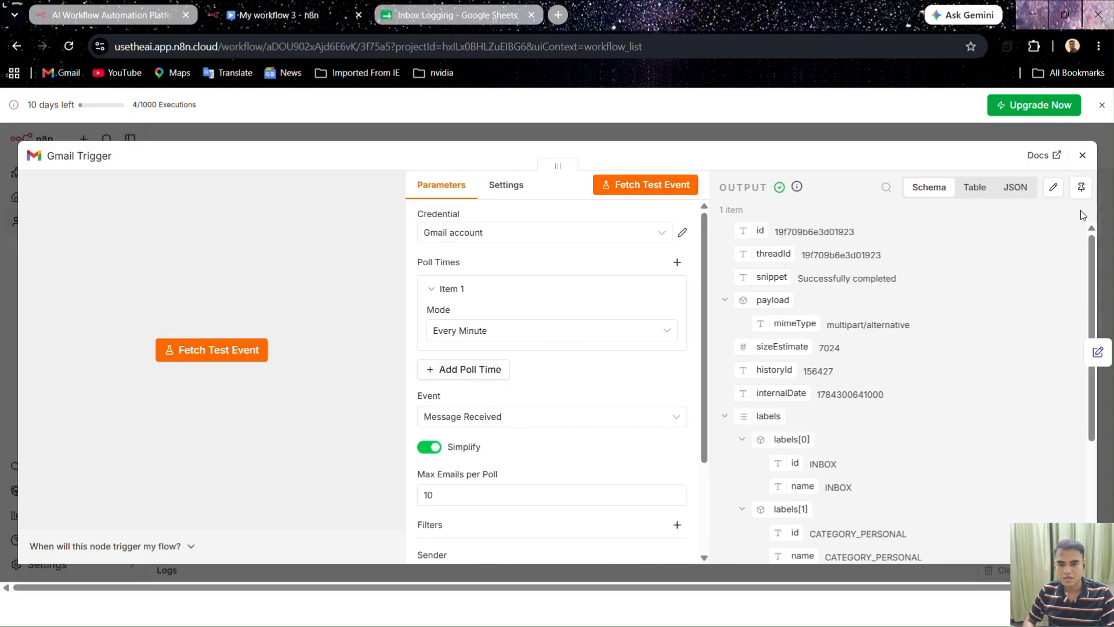
{"action": "left_click", "coordinate": [869, 138]}
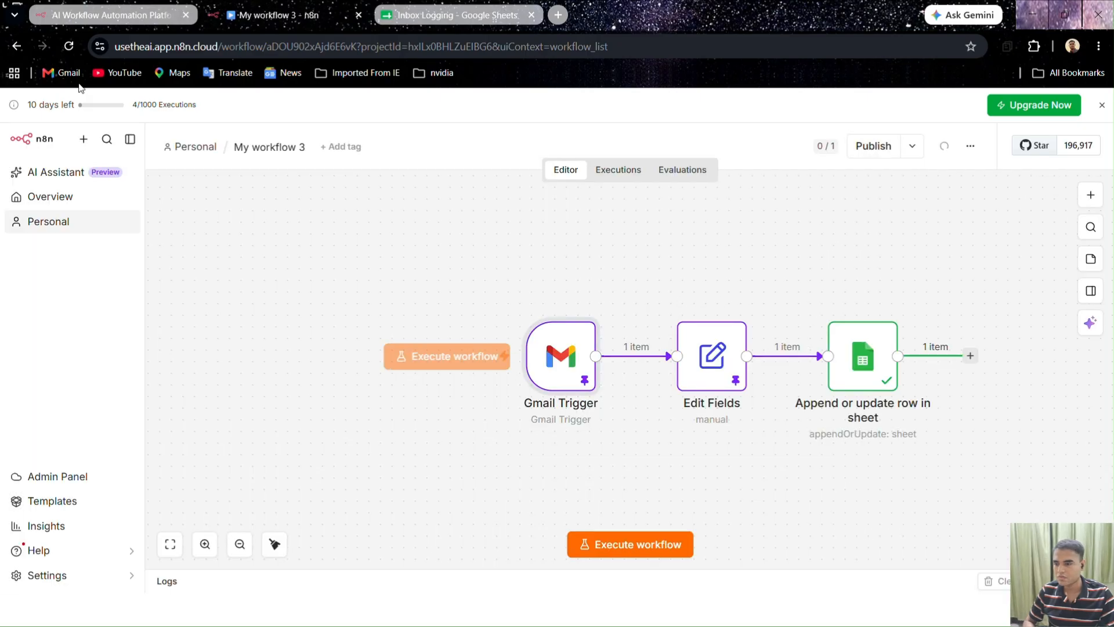
{"action": "left_click", "coordinate": [68, 46]}
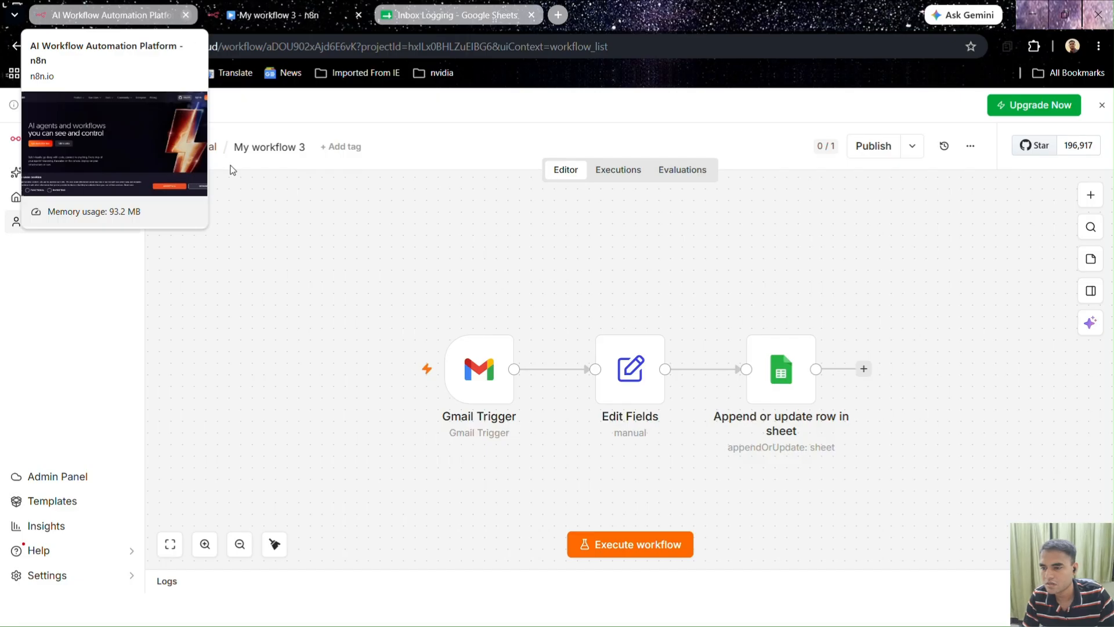
{"action": "left_click", "coordinate": [185, 15]}
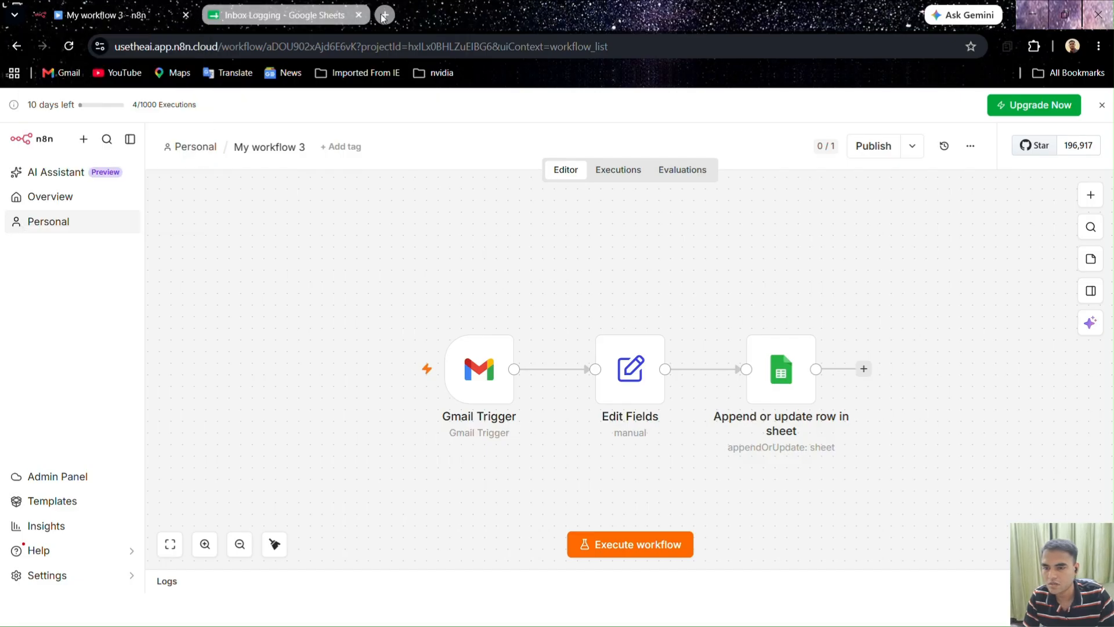
Open a new Chrome tab and go to Gmail through its bookmark
{"action": "left_click", "coordinate": [385, 15]}
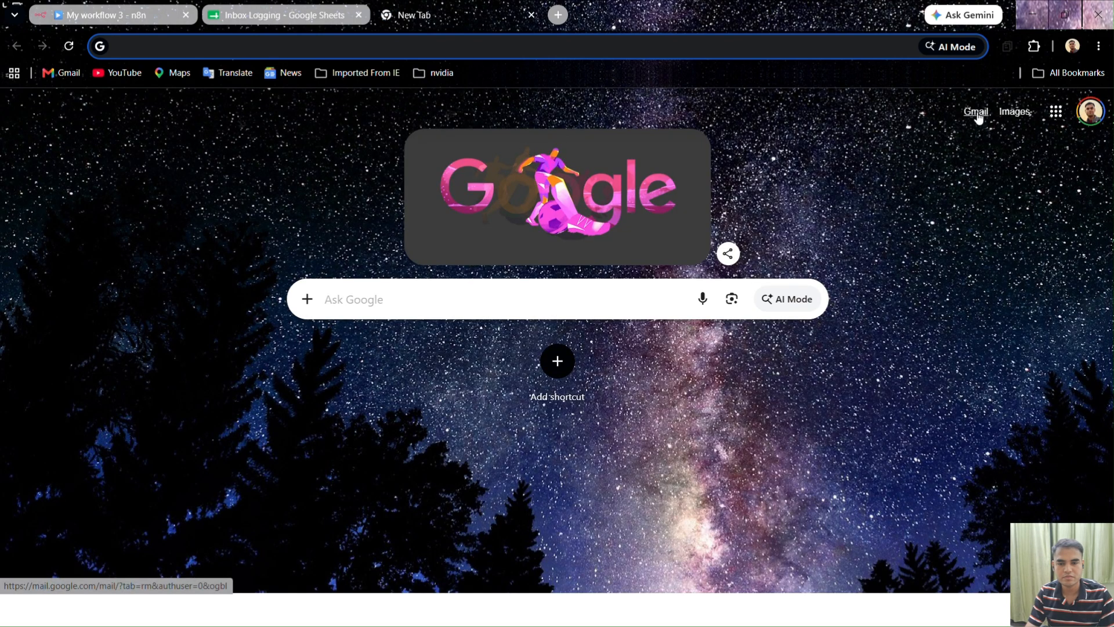
{"action": "left_click", "coordinate": [978, 115]}
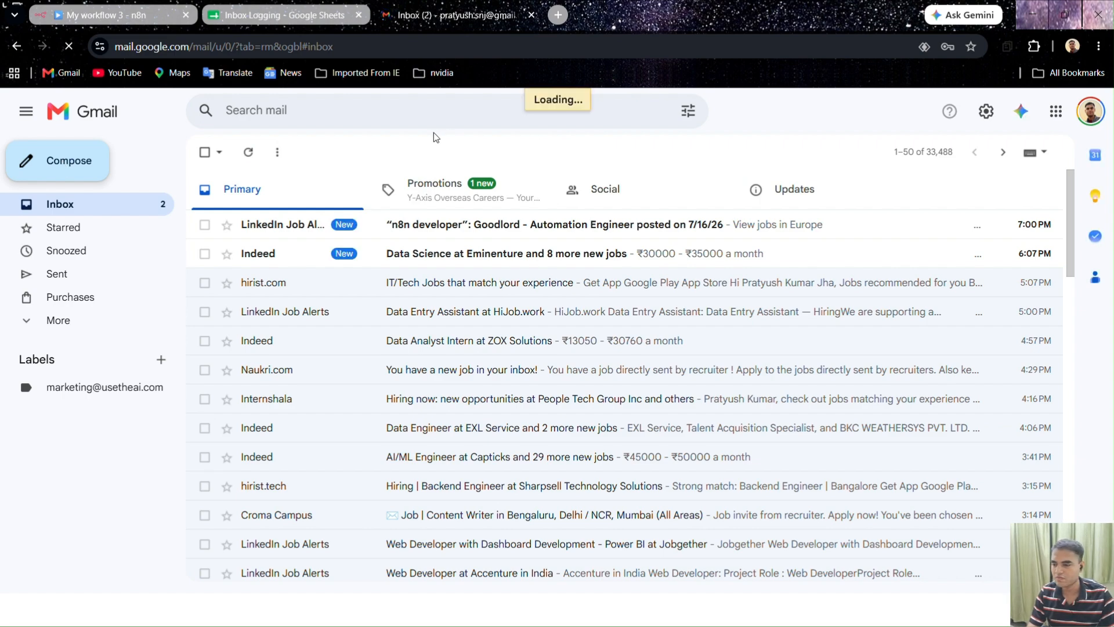
Compose a new Gmail message to the suggested testing address, then return to the n8n tab
{"action": "left_click", "coordinate": [103, 170]}
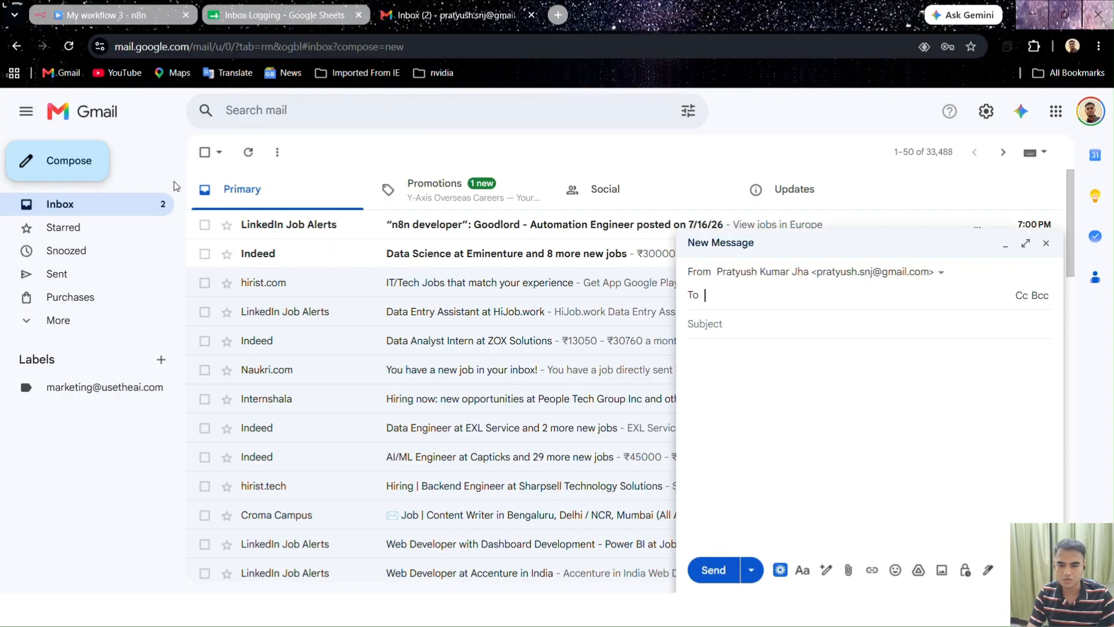
{"action": "type", "text": "fort"}
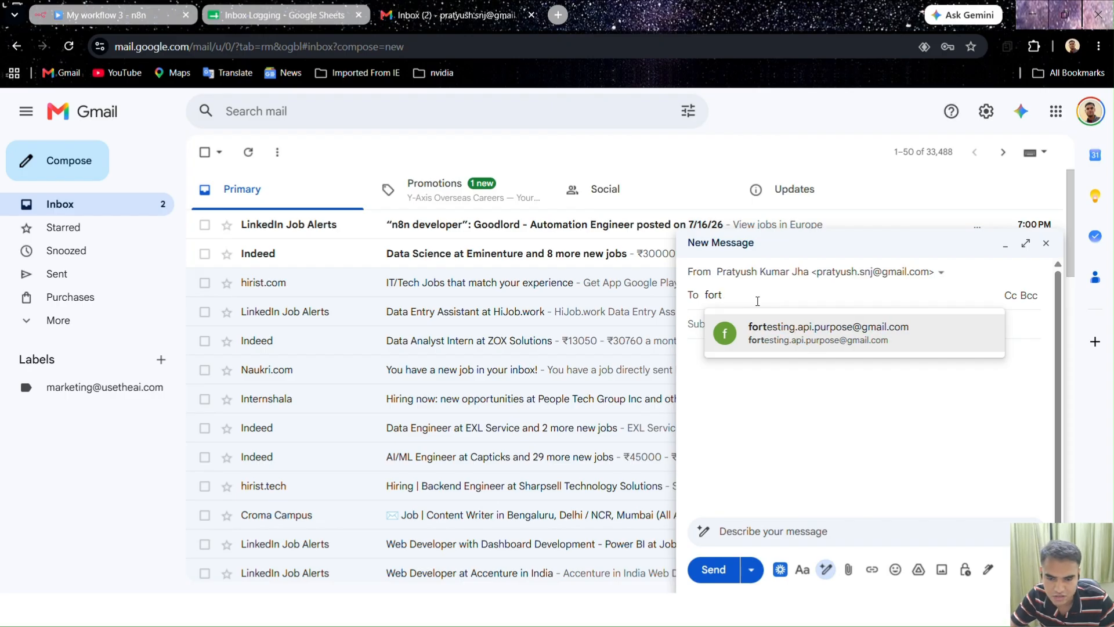
{"action": "left_click", "coordinate": [776, 333]}
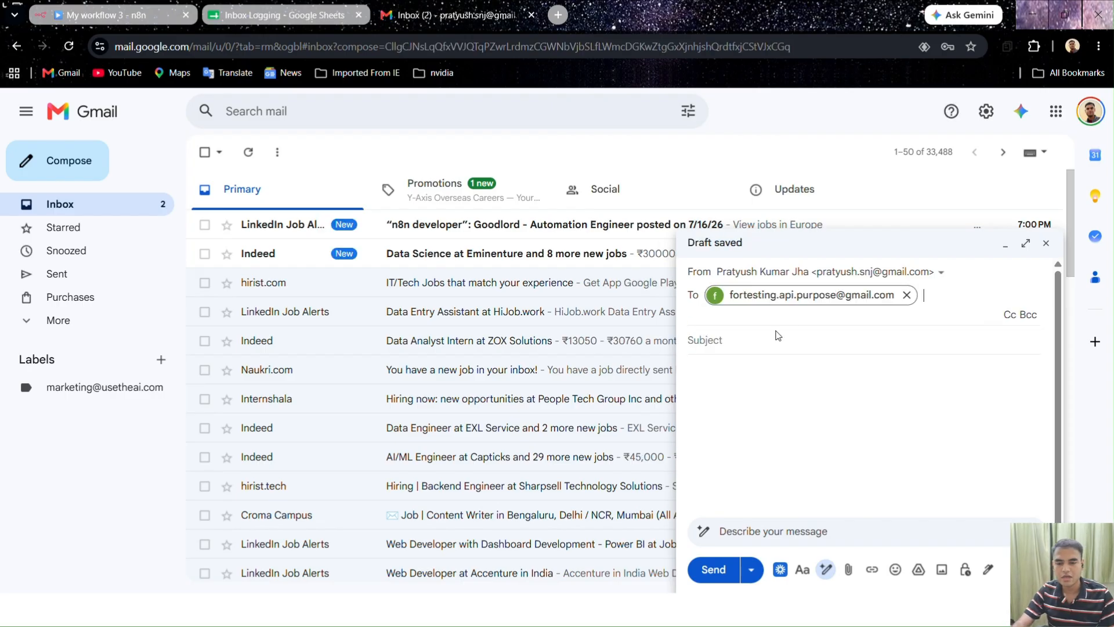
{"action": "left_click", "coordinate": [777, 341]}
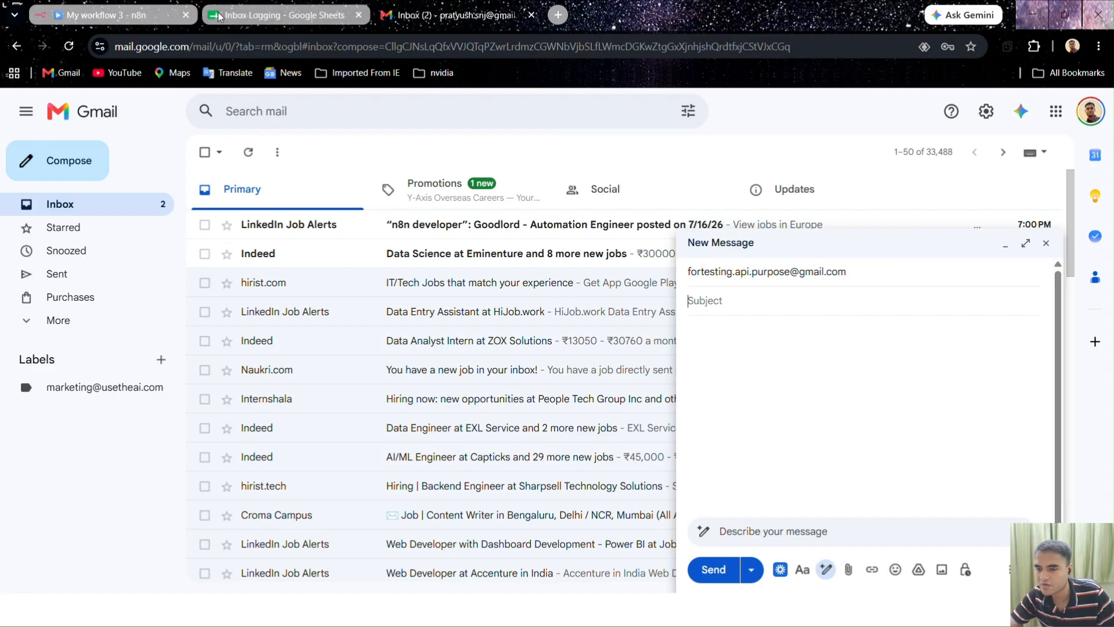
{"action": "key", "text": "ctrl+1"}
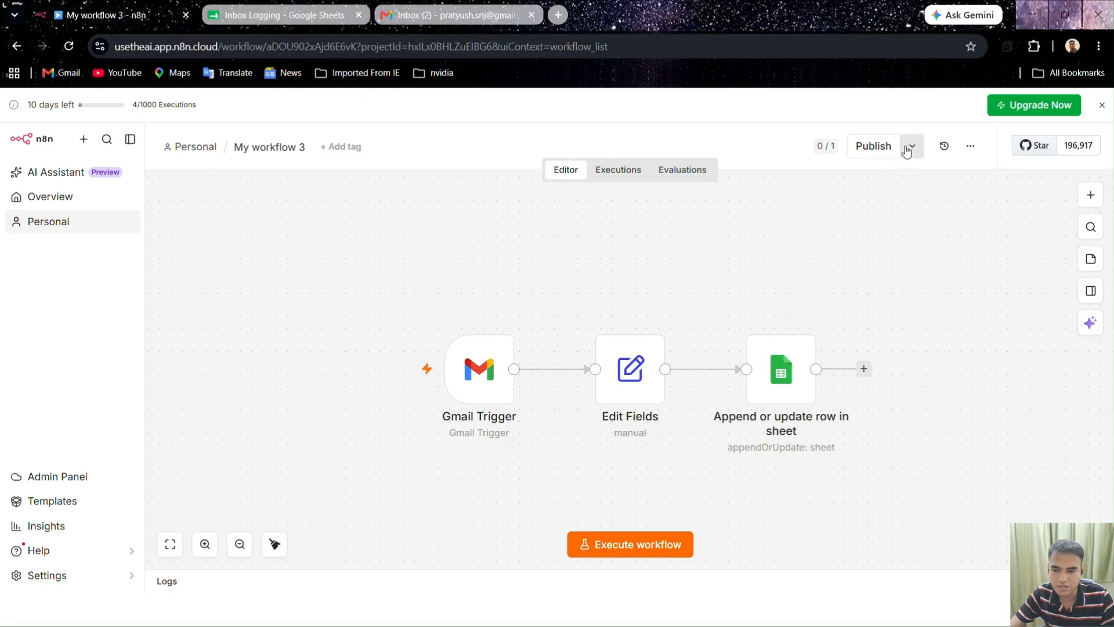
Publish My workflow 3, dismiss the follow-up notices, and switch to the Gmail tab
{"action": "left_click", "coordinate": [906, 151]}
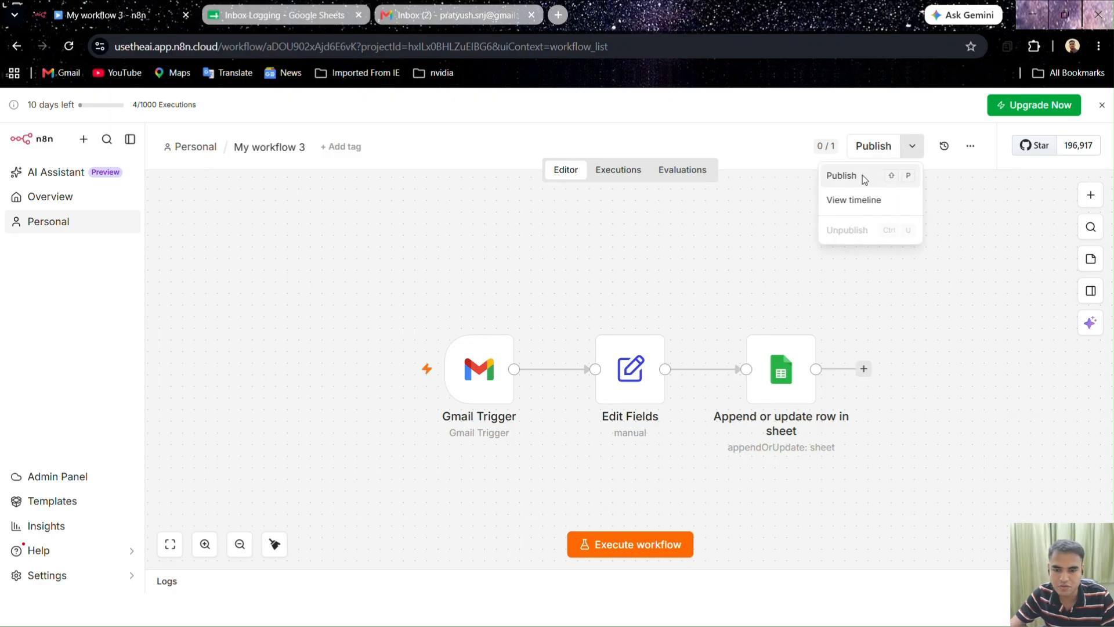
{"action": "left_click", "coordinate": [862, 175]}
{"action": "left_click", "coordinate": [676, 438]}
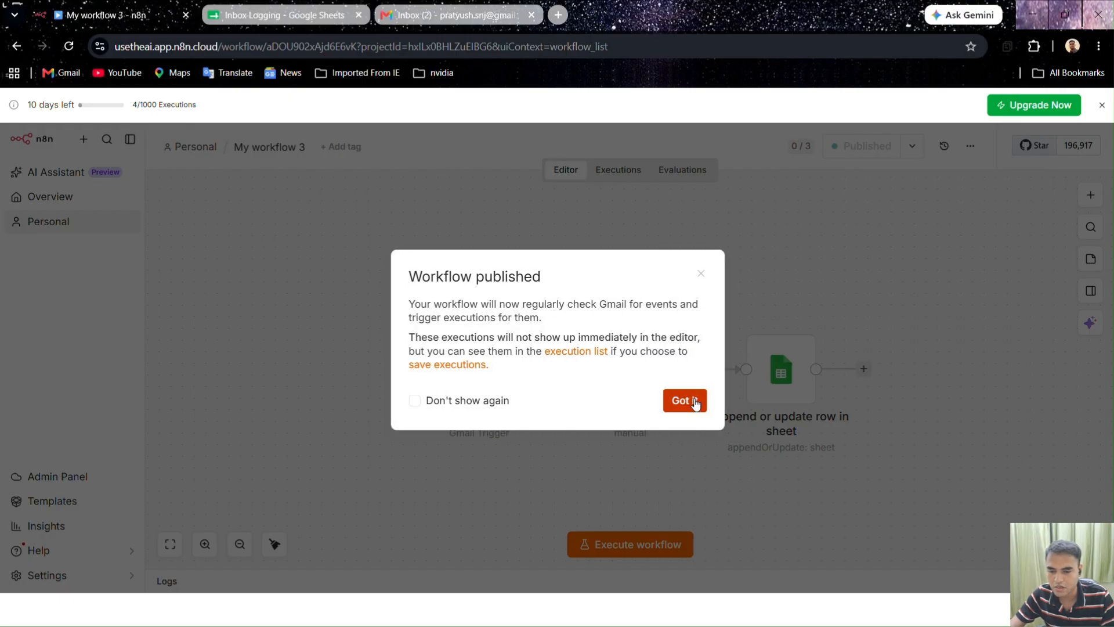
{"action": "left_click", "coordinate": [692, 400]}
{"action": "left_click", "coordinate": [856, 246]}
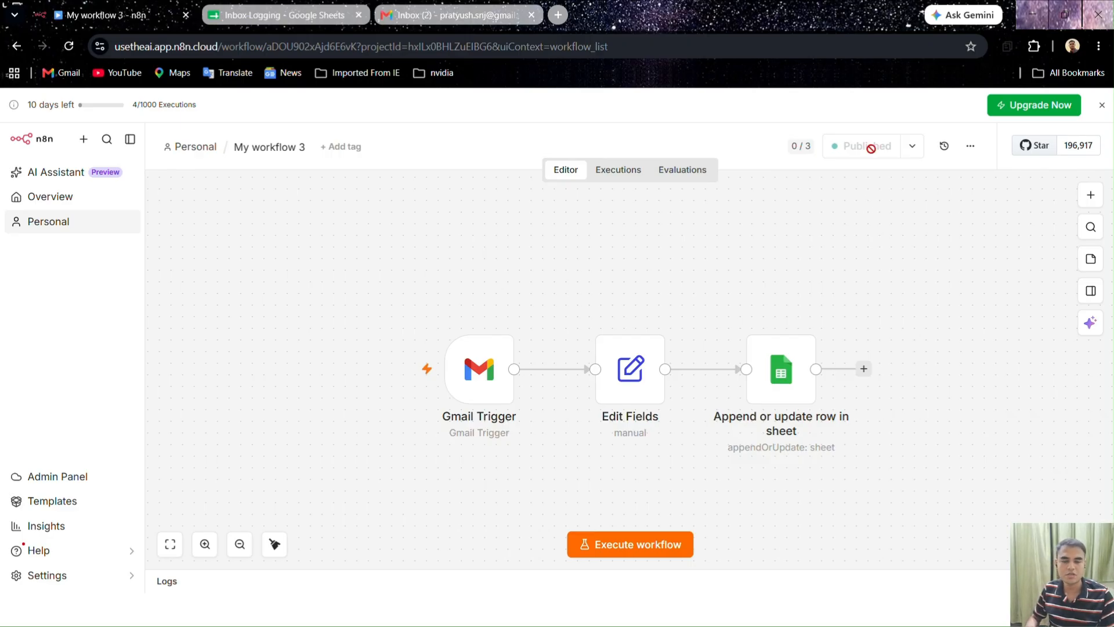
{"action": "left_click", "coordinate": [408, 15]}
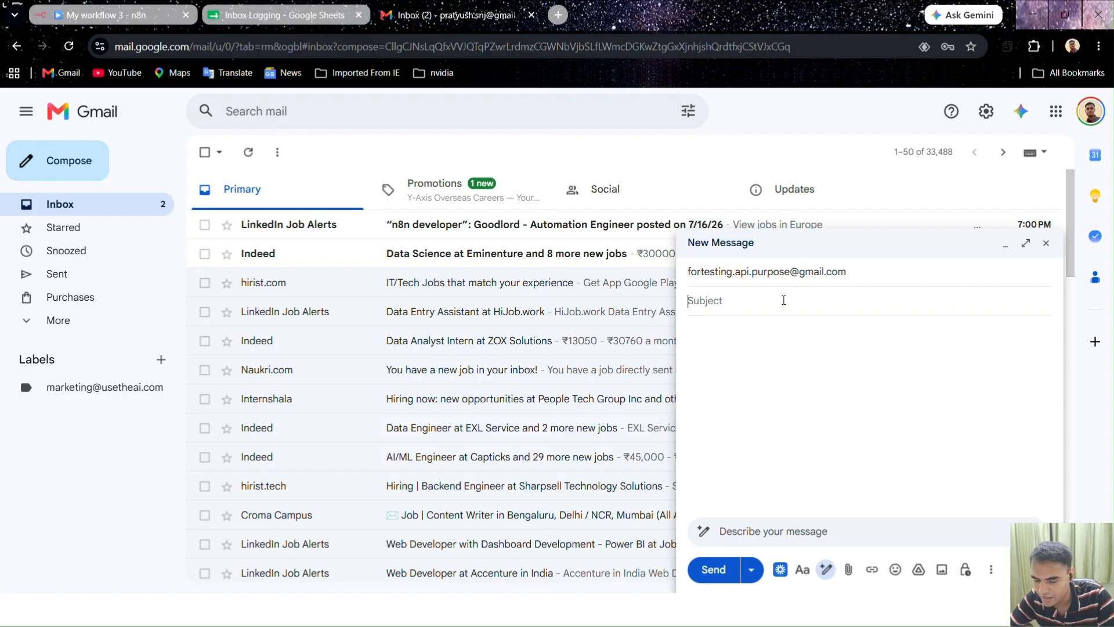
Send the email with subject 'Just testing' and body 'So write down your comments if on this workflow'
{"action": "type", "text": "test"}
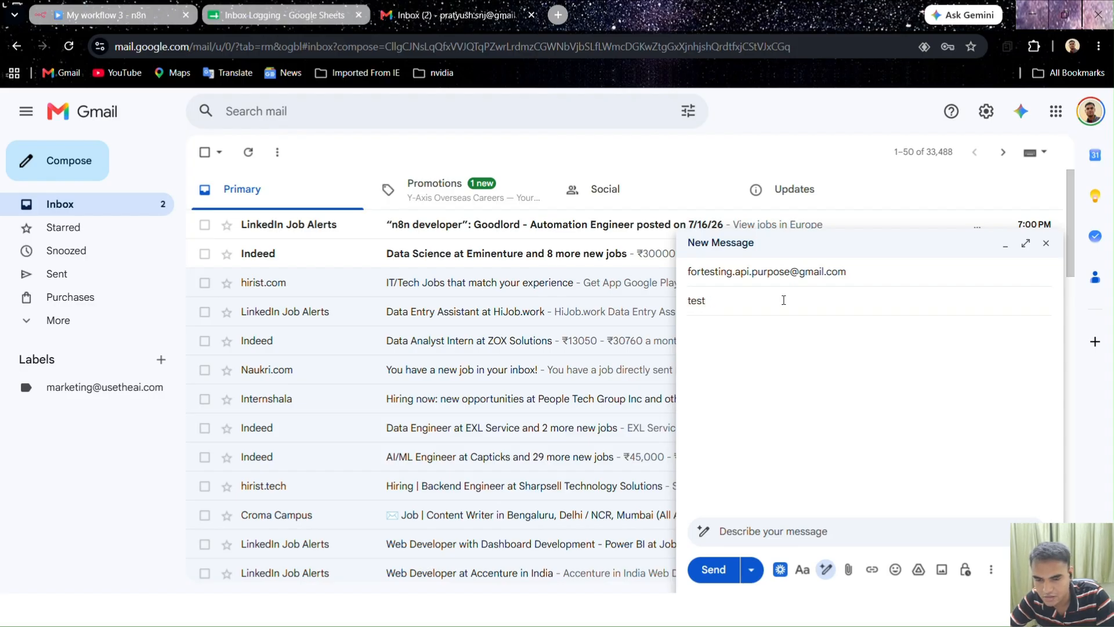
{"action": "key", "text": "BackSpace"}
{"action": "key", "text": "BackSpace"}
{"action": "key", "text": "BackSpace"}
{"action": "key", "text": "BackSpace"}
{"action": "type", "text": "Jus"}
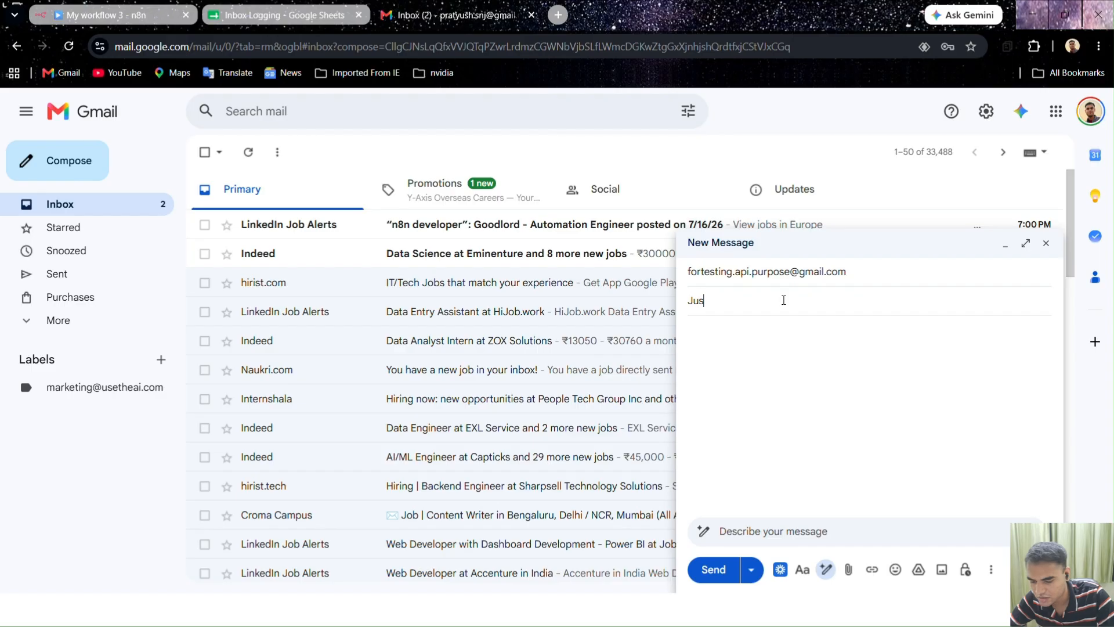
{"action": "type", "text": "t testing"}
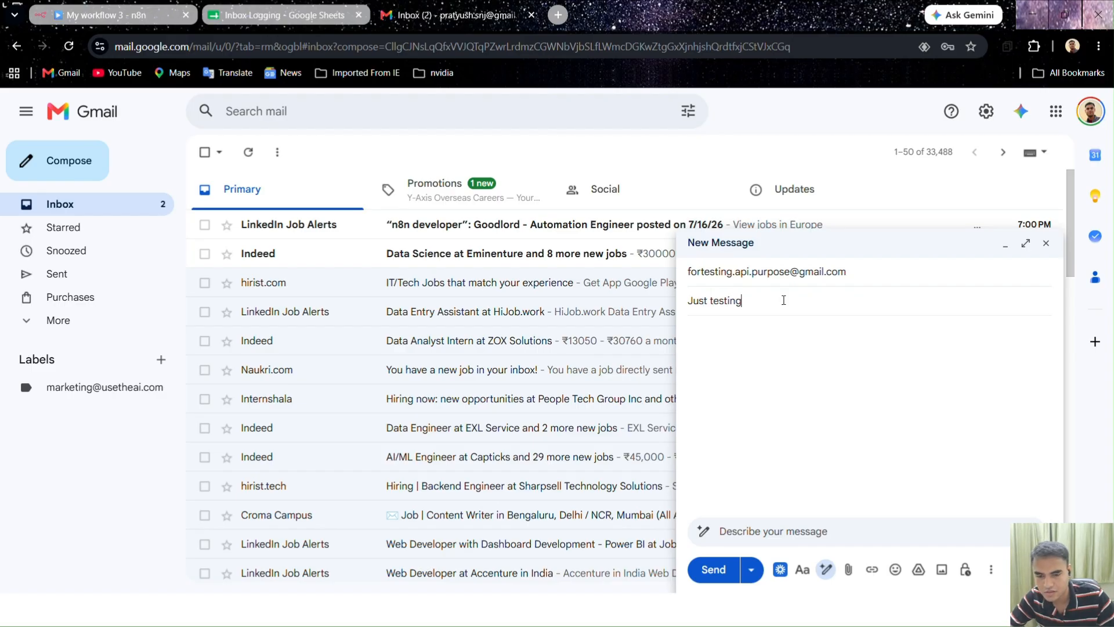
{"action": "left_click", "coordinate": [761, 408]}
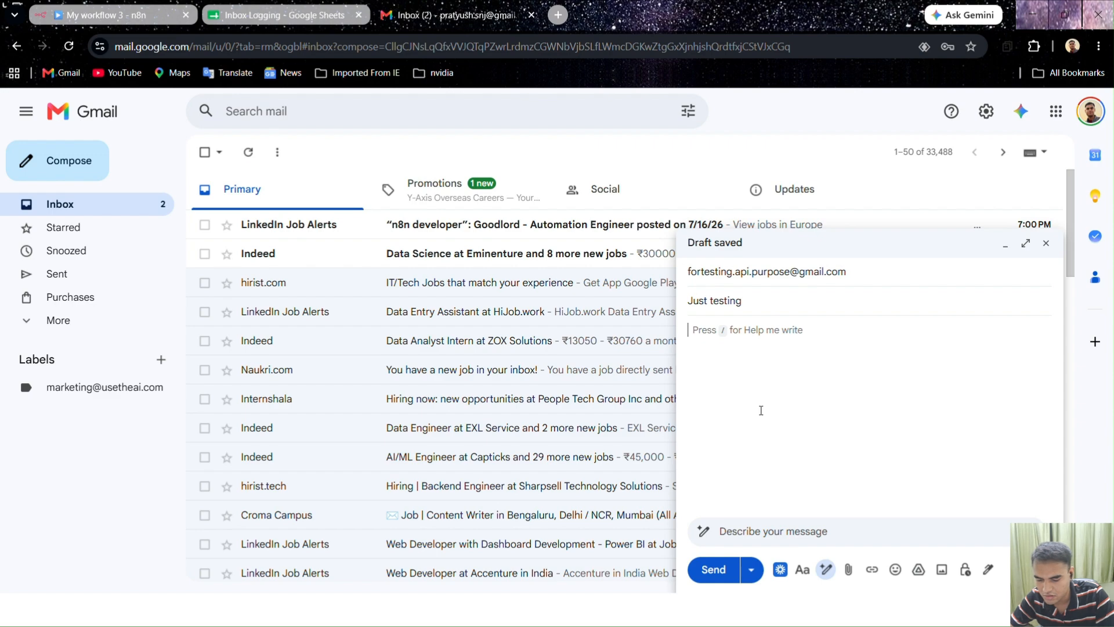
{"action": "type", "text": "So w"}
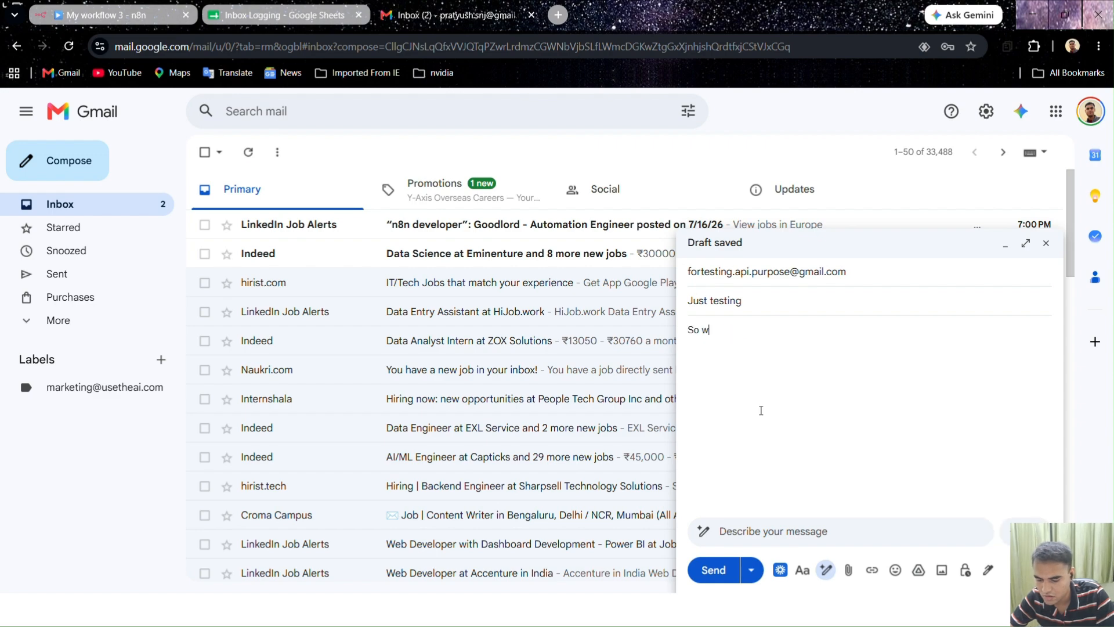
{"action": "type", "text": "rite do"}
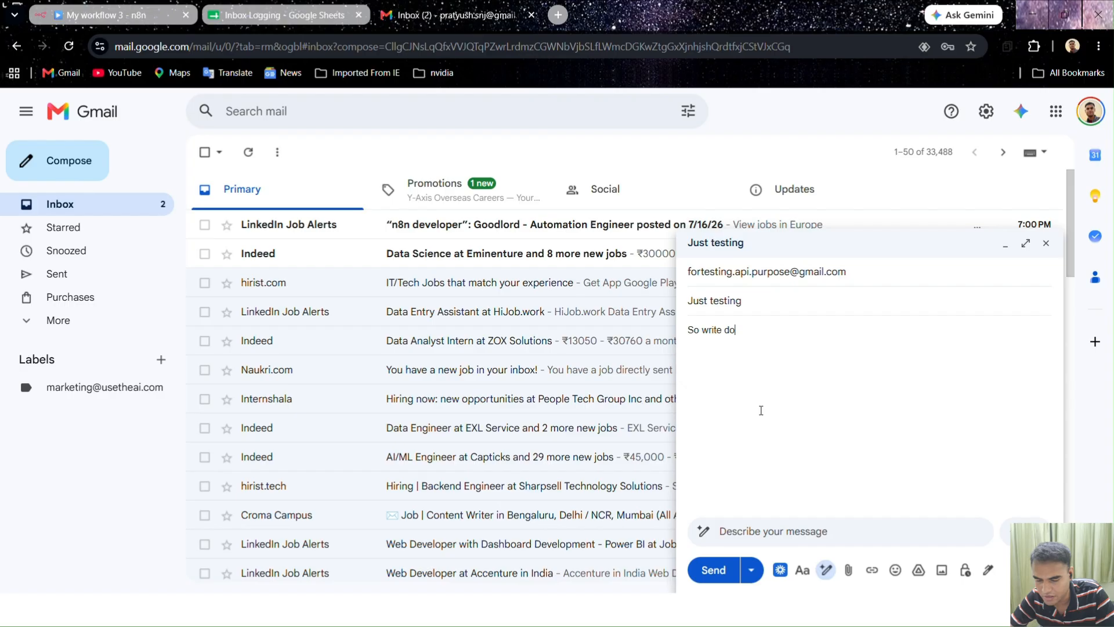
{"action": "type", "text": "wn y"}
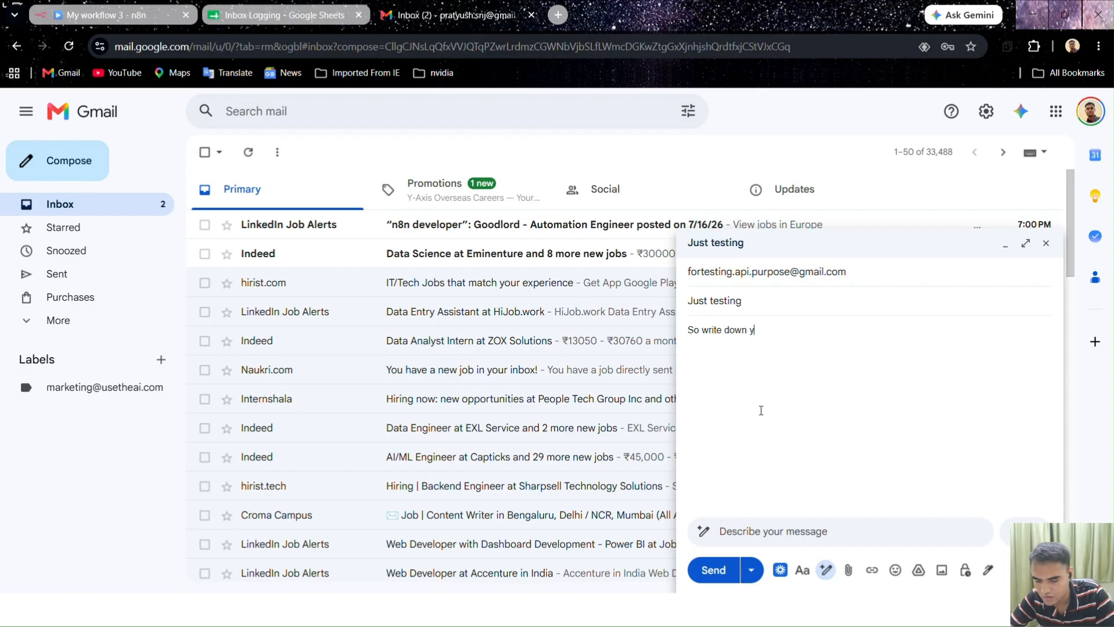
{"action": "type", "text": "our comme"}
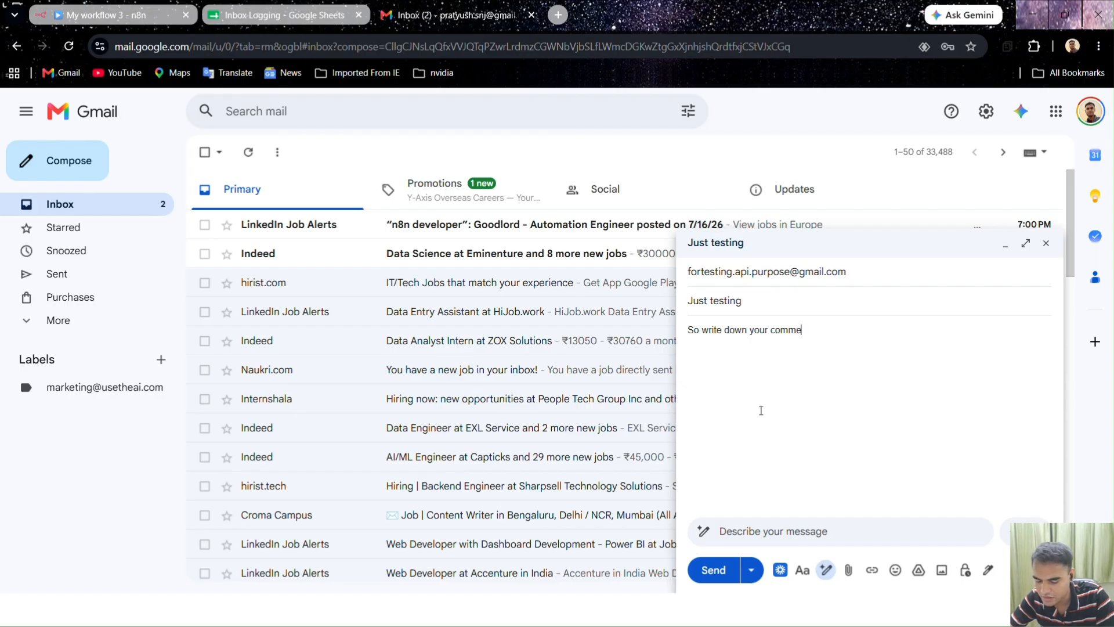
{"action": "type", "text": "nts if"}
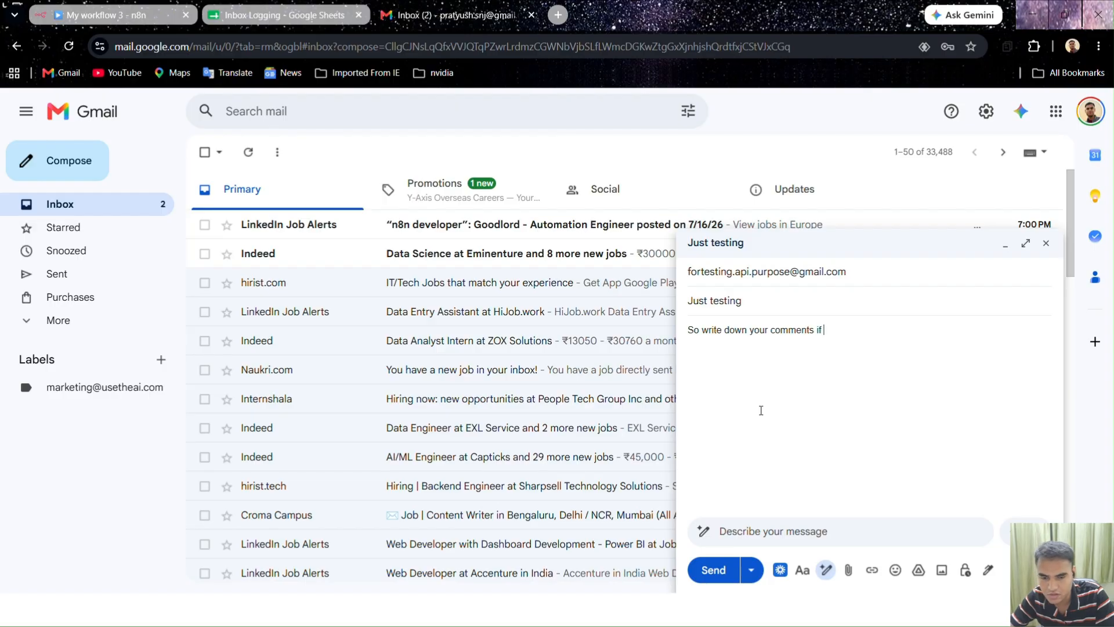
{"action": "key", "text": "BackSpace"}
{"action": "key", "text": "BackSpace"}
{"action": "type", "text": "on t"}
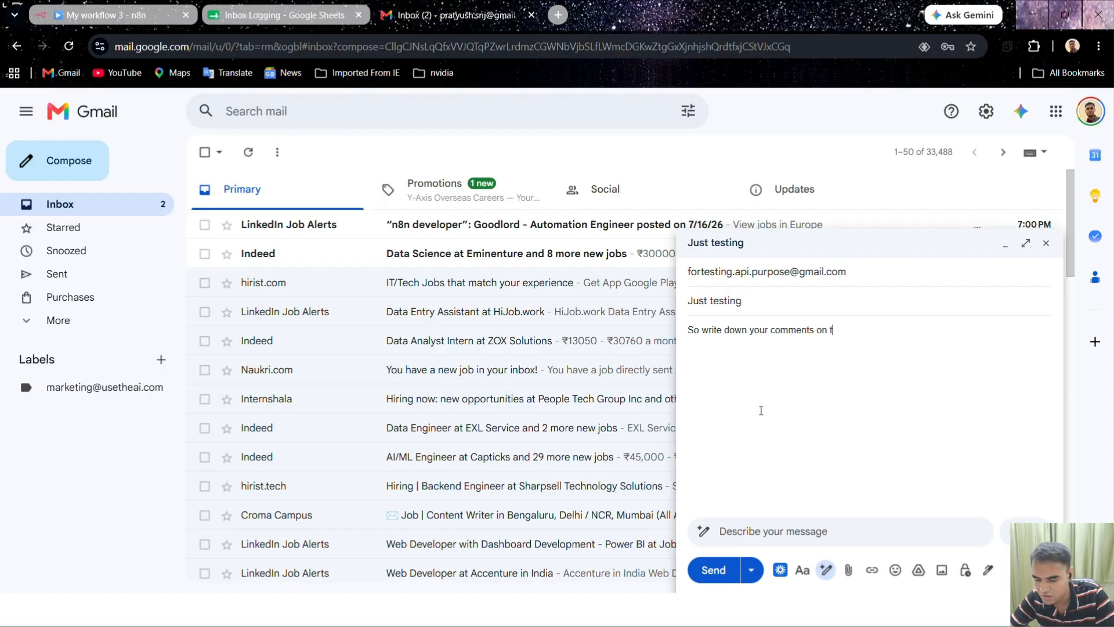
{"action": "type", "text": "his workflow"}
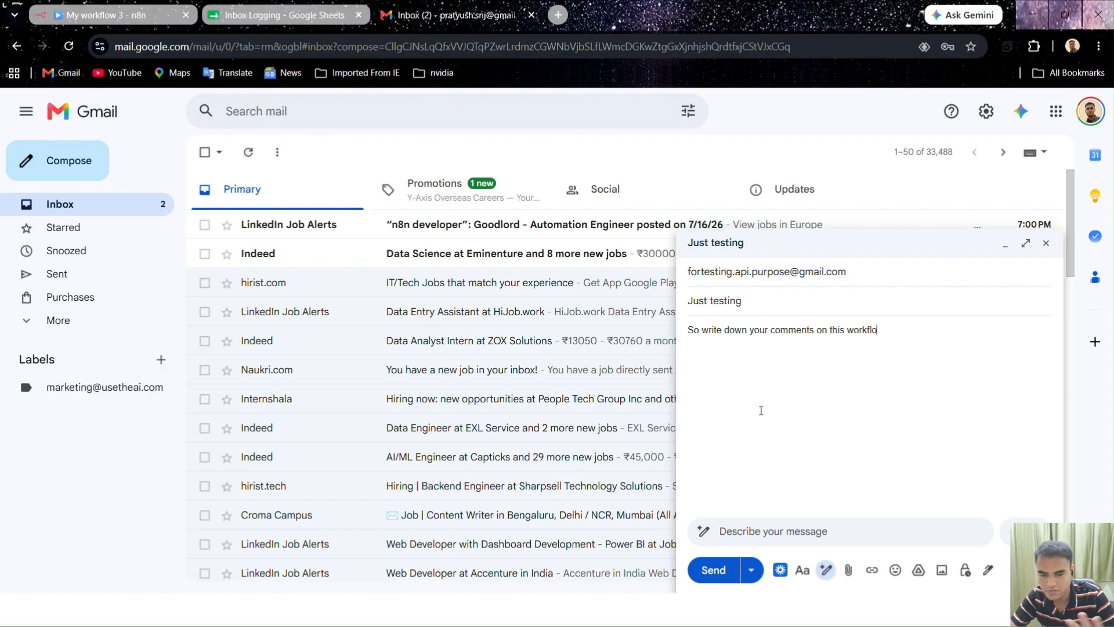
{"action": "left_click", "coordinate": [713, 570]}
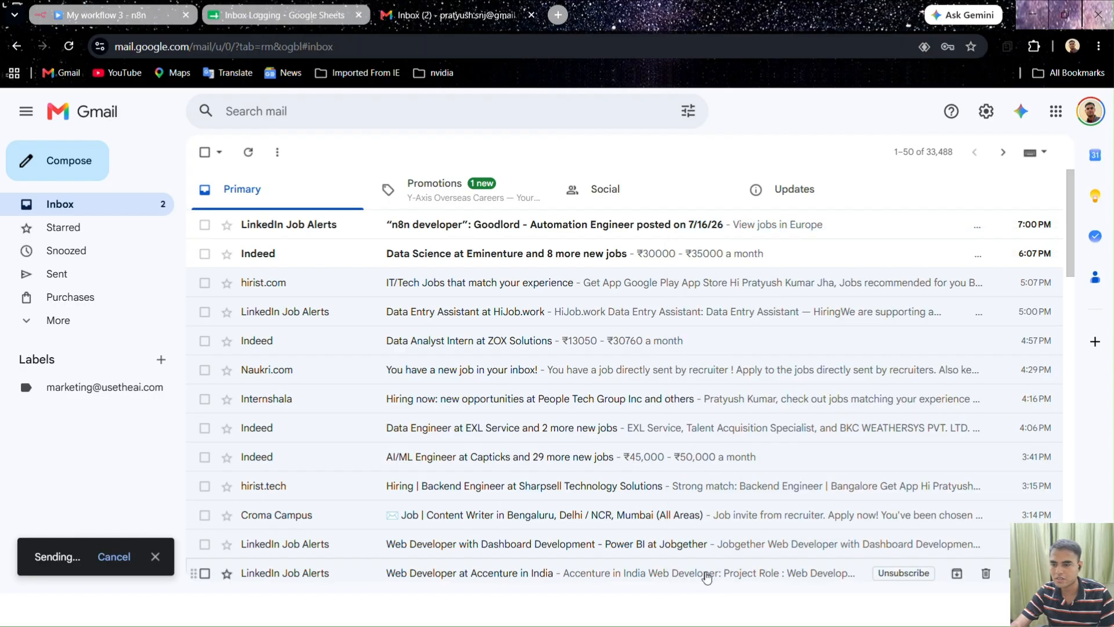
Glance at the Inbox Logging sheet, then head back to the n8n workflow's run history
{"action": "left_click", "coordinate": [248, 17]}
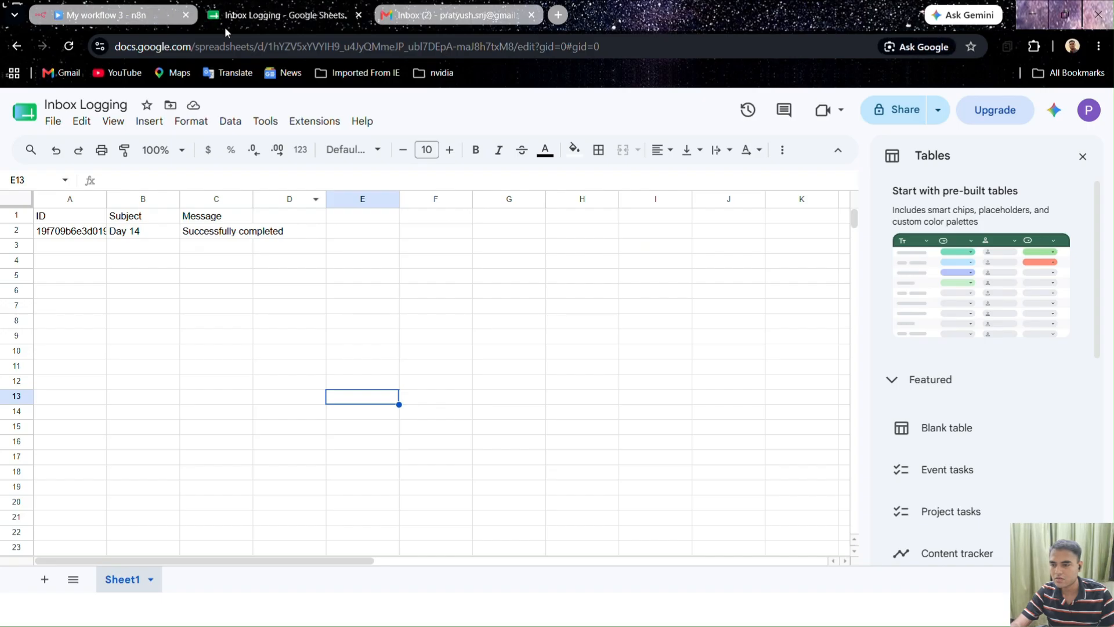
{"action": "left_click", "coordinate": [102, 15]}
{"action": "left_click", "coordinate": [614, 170]}
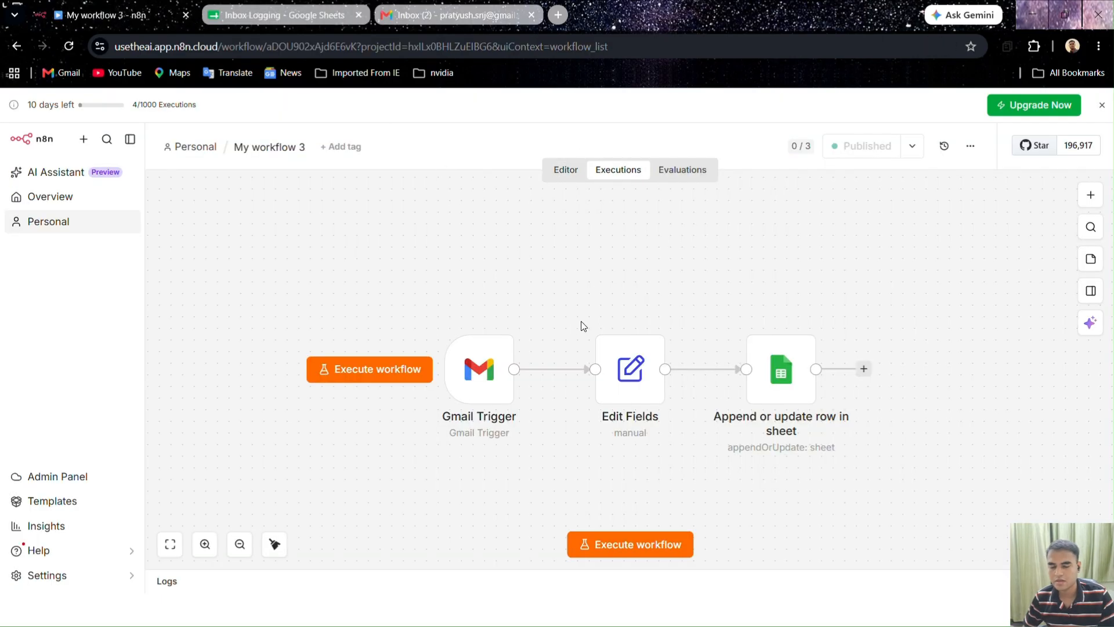
Show the Executions list with the new successful run at Jul 18, 19:04:03
{"action": "left_click", "coordinate": [627, 172]}
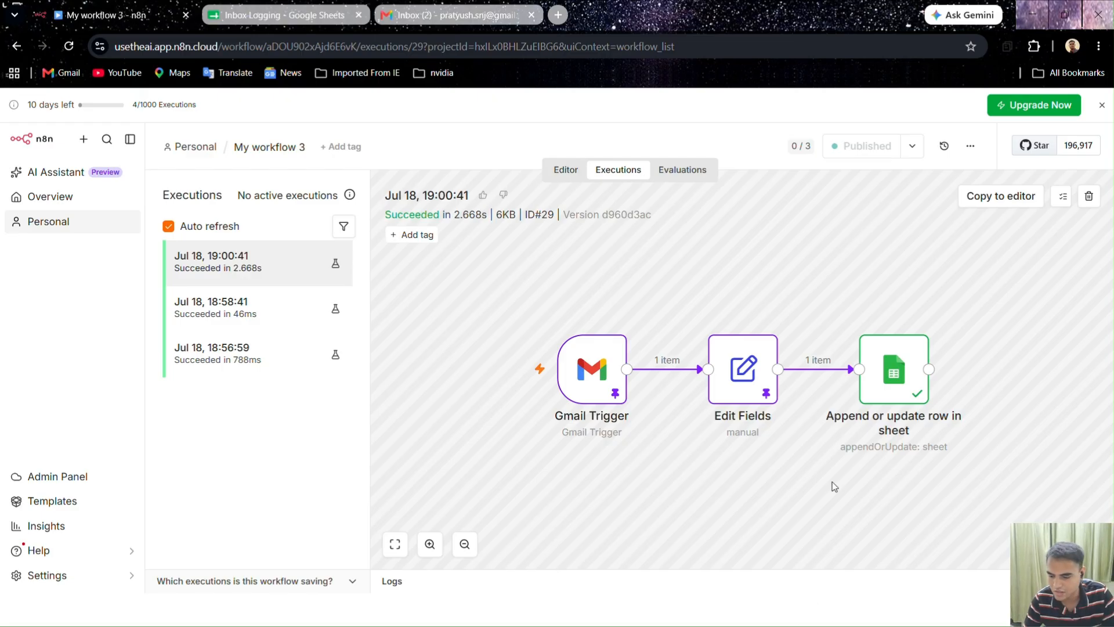
{"action": "key", "text": "super"}
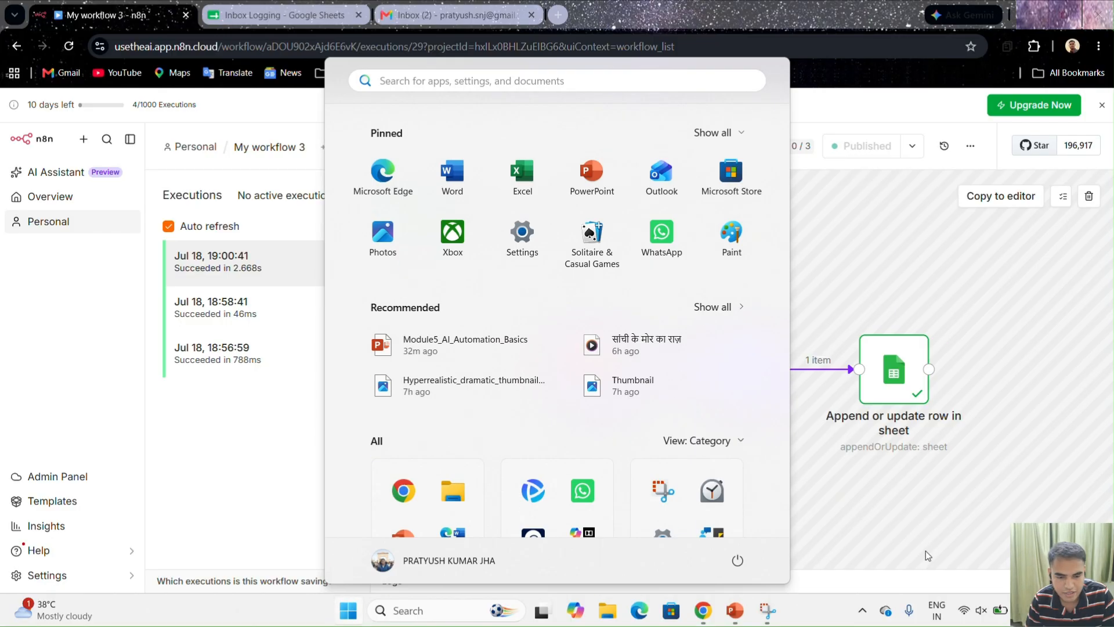
{"action": "left_click", "coordinate": [253, 415]}
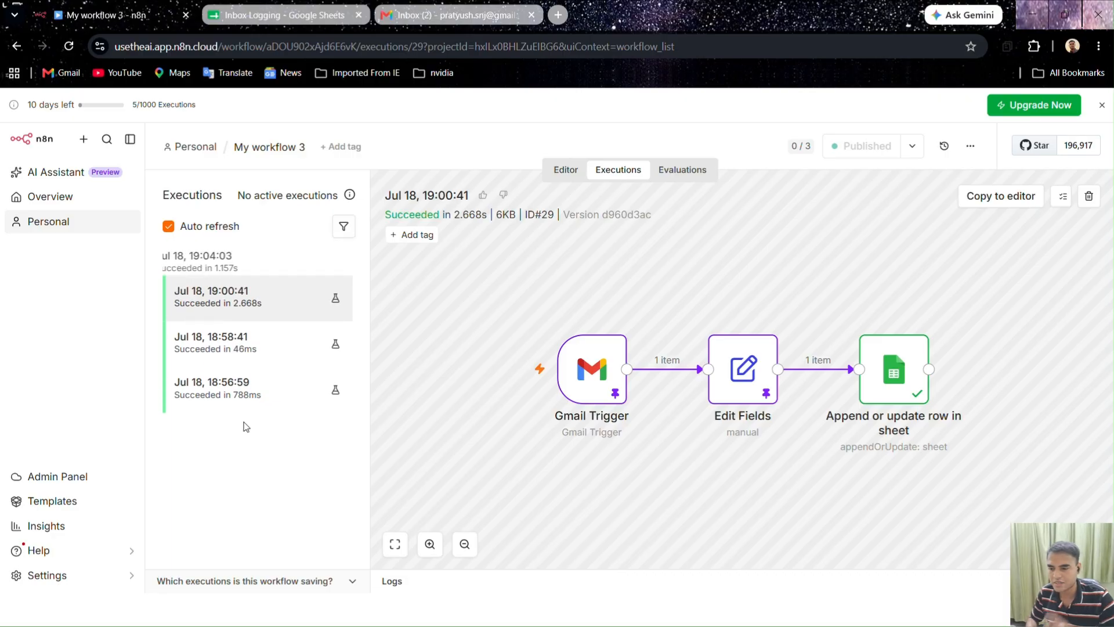
Inspect the 19:04:03 run, verify the 'Just testing' row 3 in the sheet, and reopen the Editor
{"action": "left_click", "coordinate": [230, 255]}
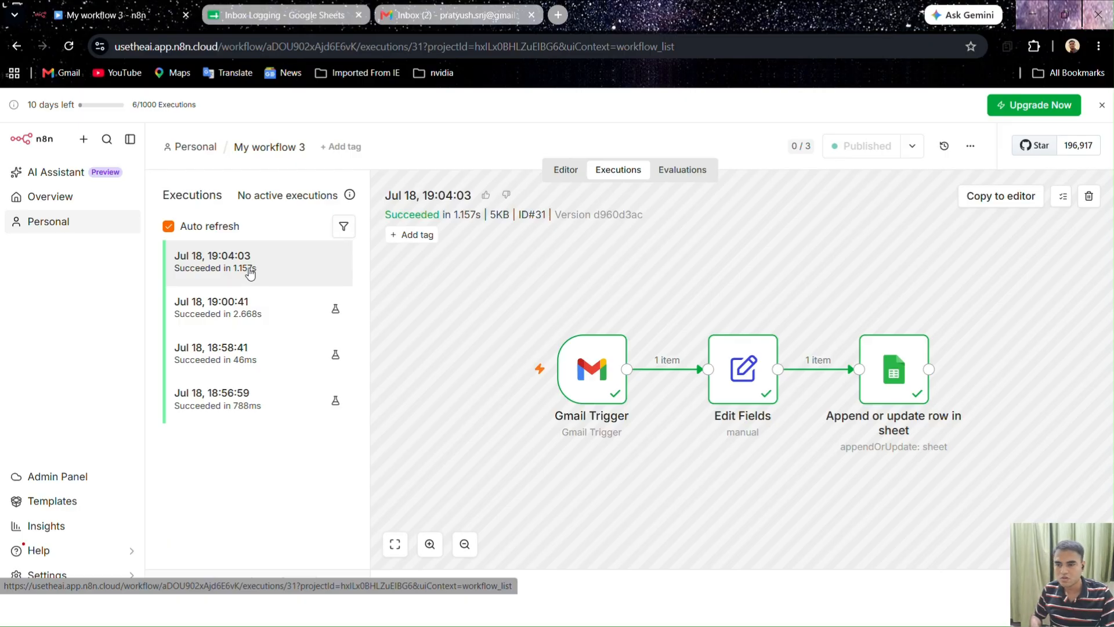
{"action": "left_click", "coordinate": [284, 15]}
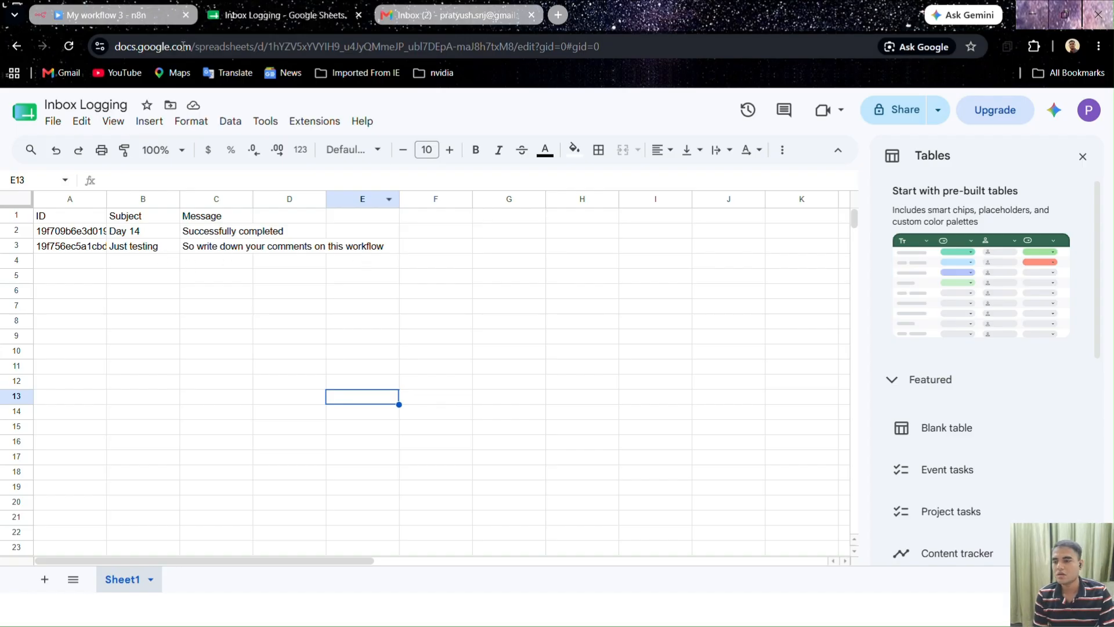
{"action": "left_click", "coordinate": [152, 20]}
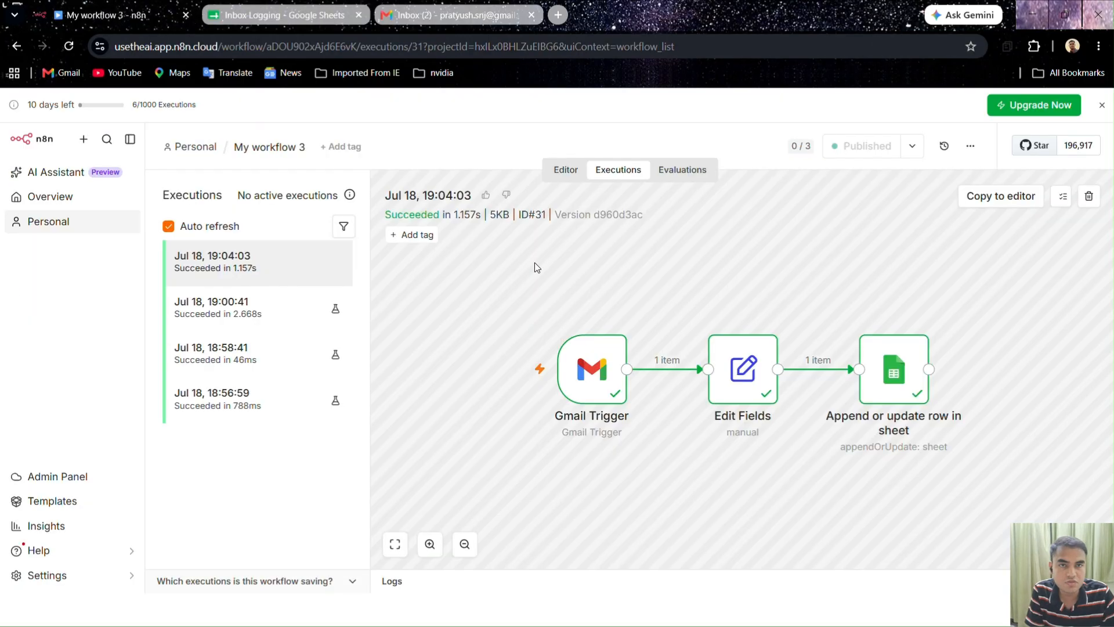
{"action": "left_click", "coordinate": [570, 184]}
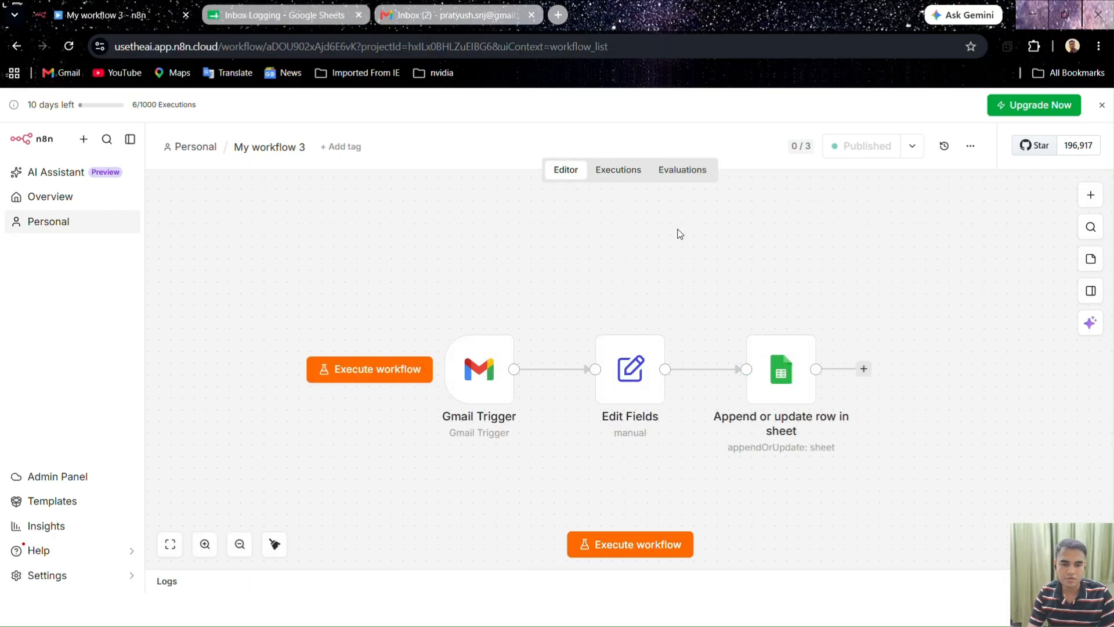
Add a sticky note and resize it to frame the Gmail Trigger, Edit Fields and Google Sheets nodes
{"action": "left_click", "coordinate": [1091, 259]}
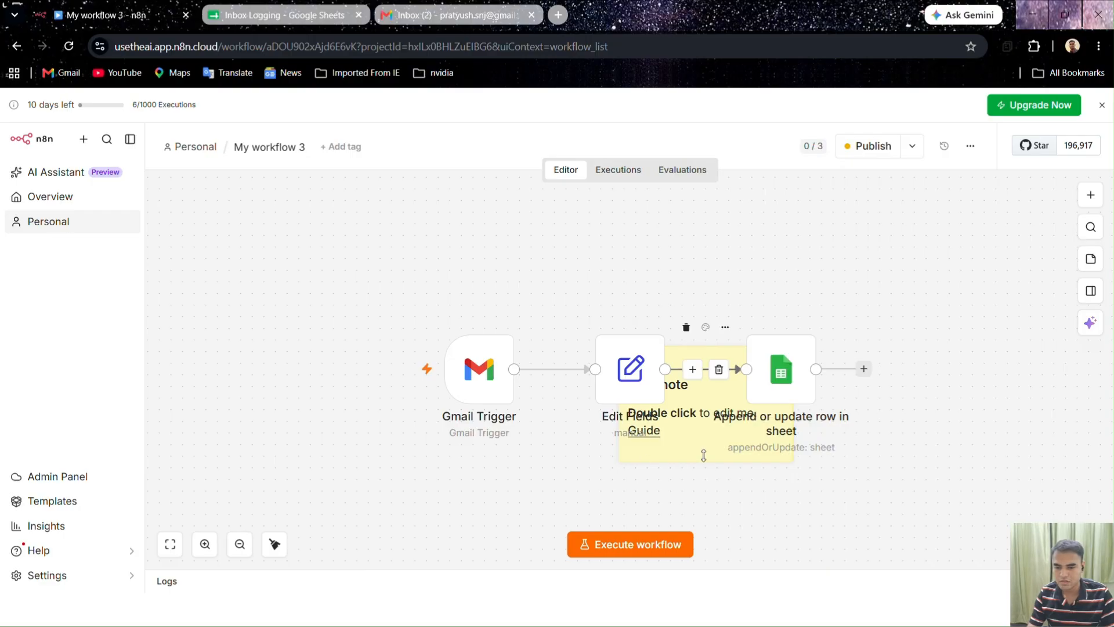
{"action": "left_click_drag", "start_coordinate": [651, 439], "coordinate": [378, 298]}
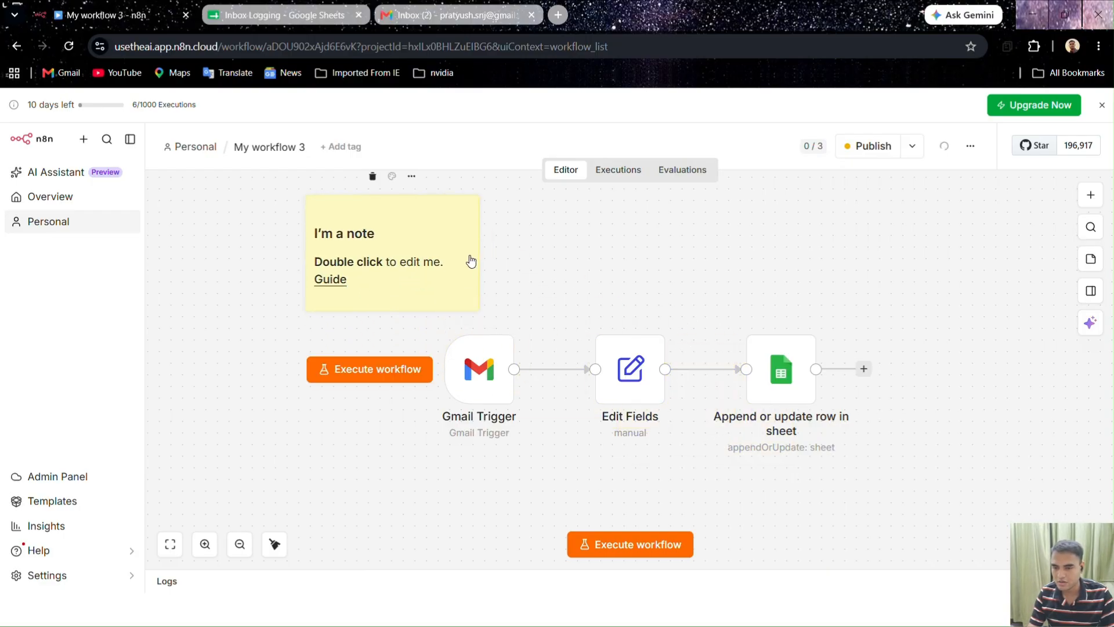
{"action": "left_click_drag", "start_coordinate": [470, 259], "coordinate": [912, 300]}
{"action": "left_click_drag", "start_coordinate": [677, 294], "coordinate": [684, 313]}
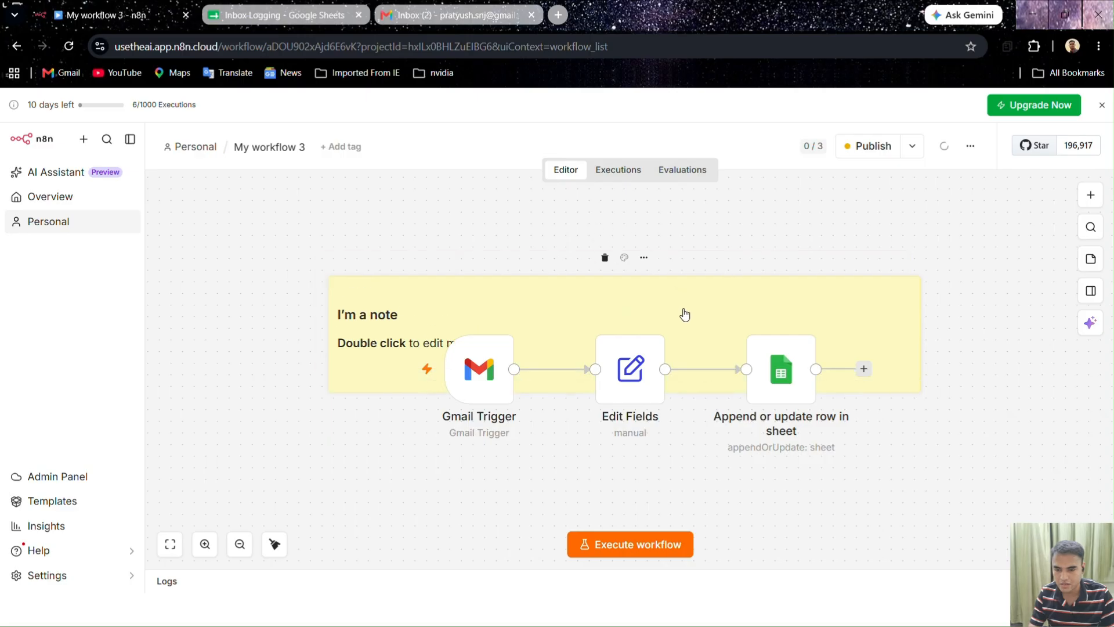
{"action": "left_click_drag", "start_coordinate": [689, 393], "coordinate": [689, 485]}
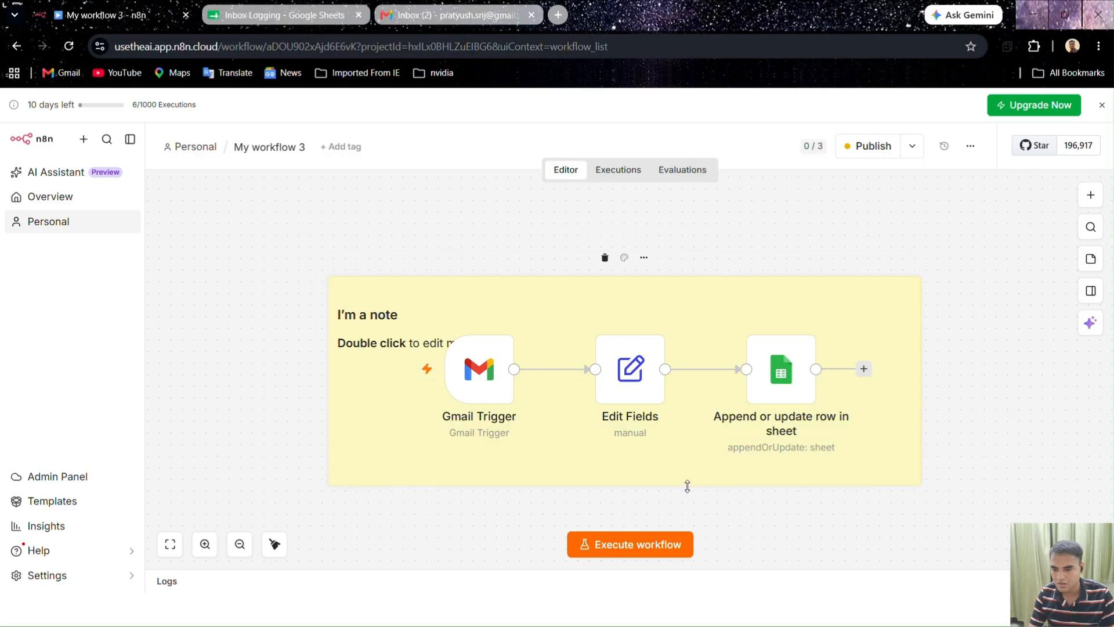
Replace the note's default text with 'inbox logging' and capitalise the L of Logging
{"action": "double_click", "coordinate": [399, 313]}
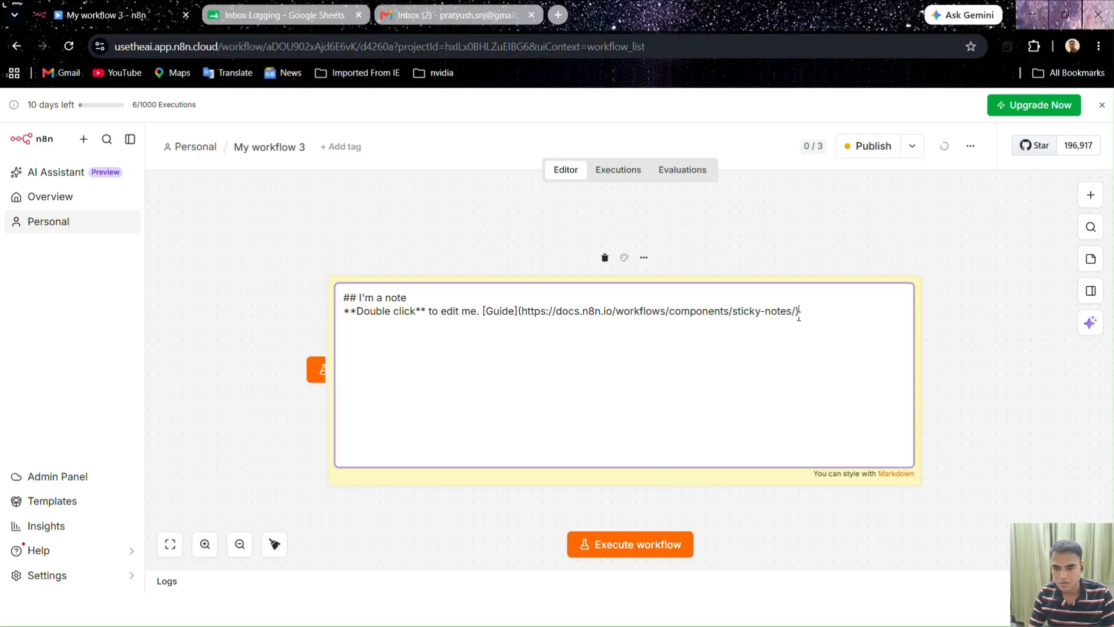
{"action": "key", "text": "shift+Up"}
{"action": "key", "text": "ctrl+shift+Left"}
{"action": "key", "text": "ctrl+shift+Left"}
{"action": "key", "text": "ctrl+shift+Left"}
{"action": "key", "text": "BackSpace"}
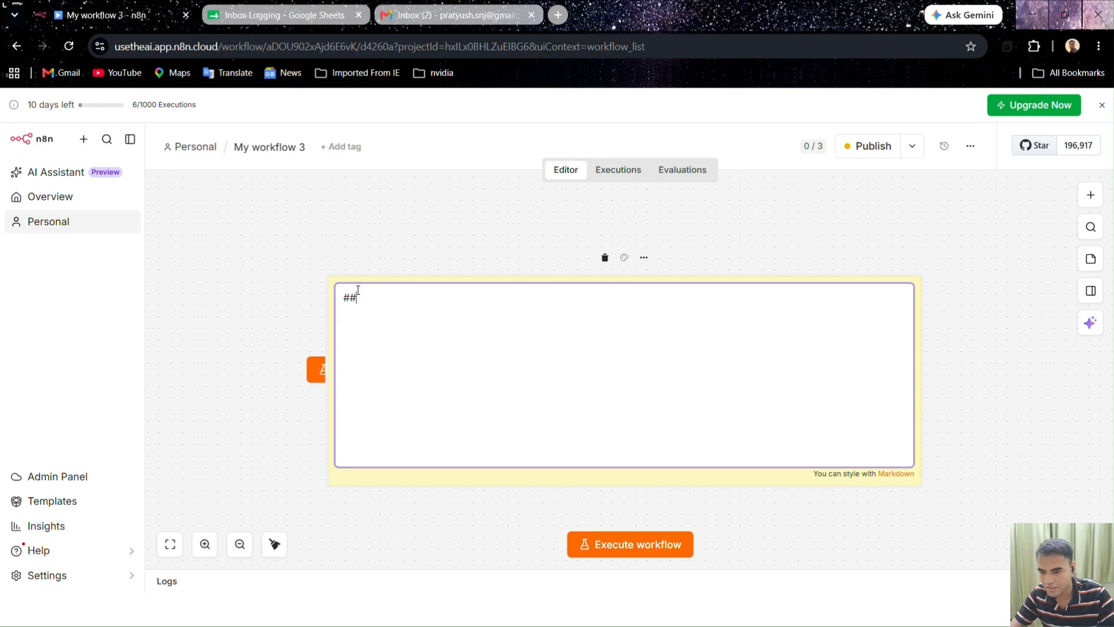
{"action": "type", "text": "inb"}
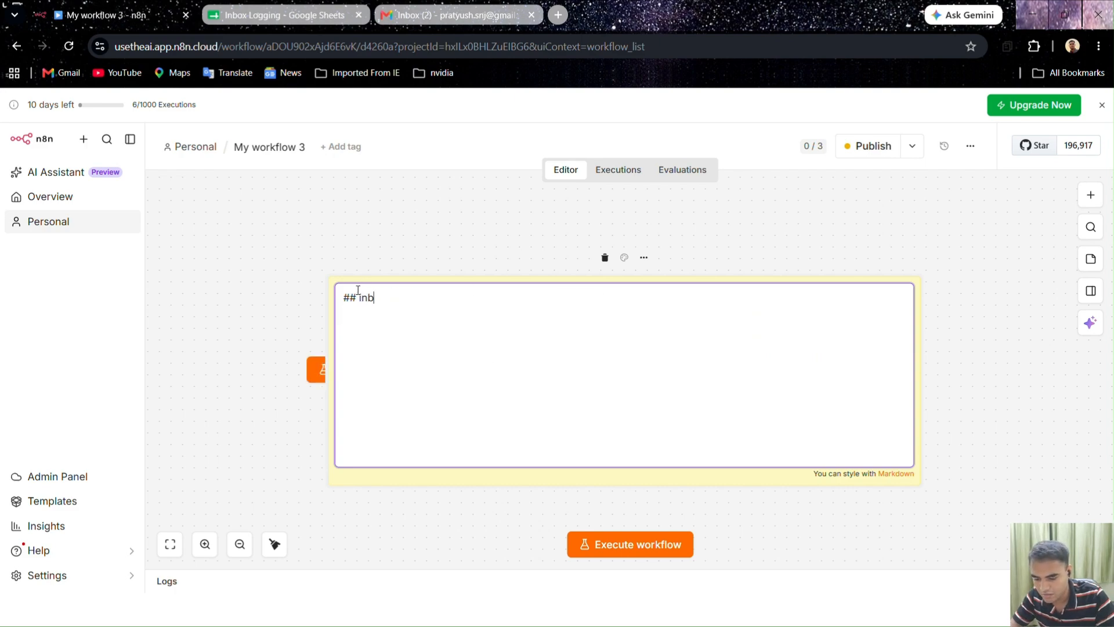
{"action": "type", "text": "ox logging"}
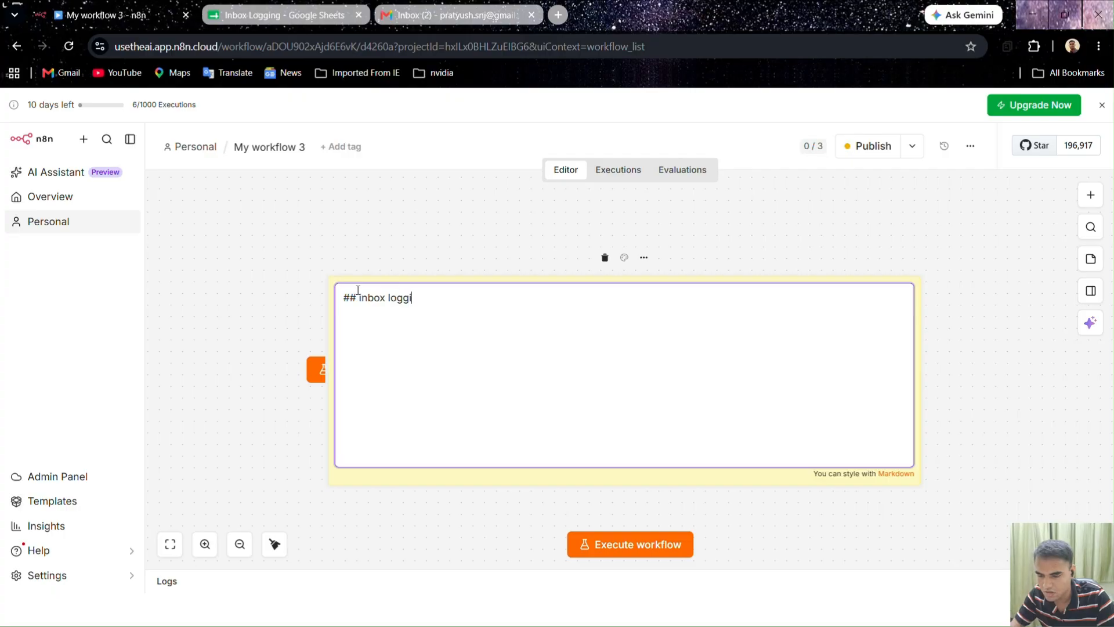
{"action": "left_click", "coordinate": [392, 297]}
{"action": "key", "text": "BackSpace"}
{"action": "type", "text": "L"}
{"action": "left_click", "coordinate": [403, 253]}
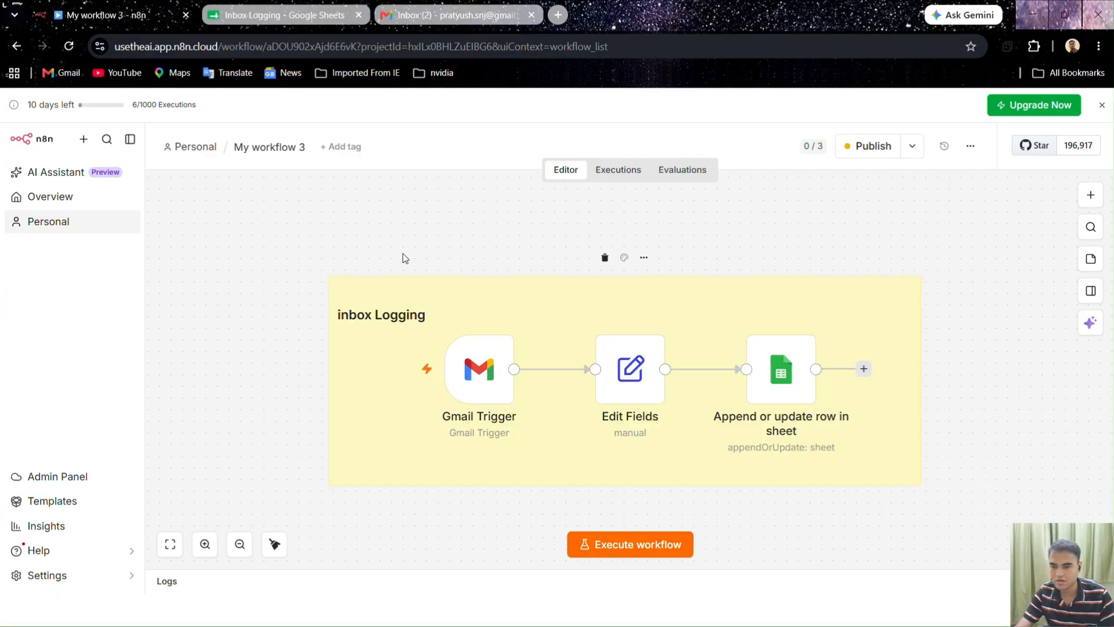
Capitalise the I so the note's heading reads 'Inbox Logging'
{"action": "double_click", "coordinate": [355, 318]}
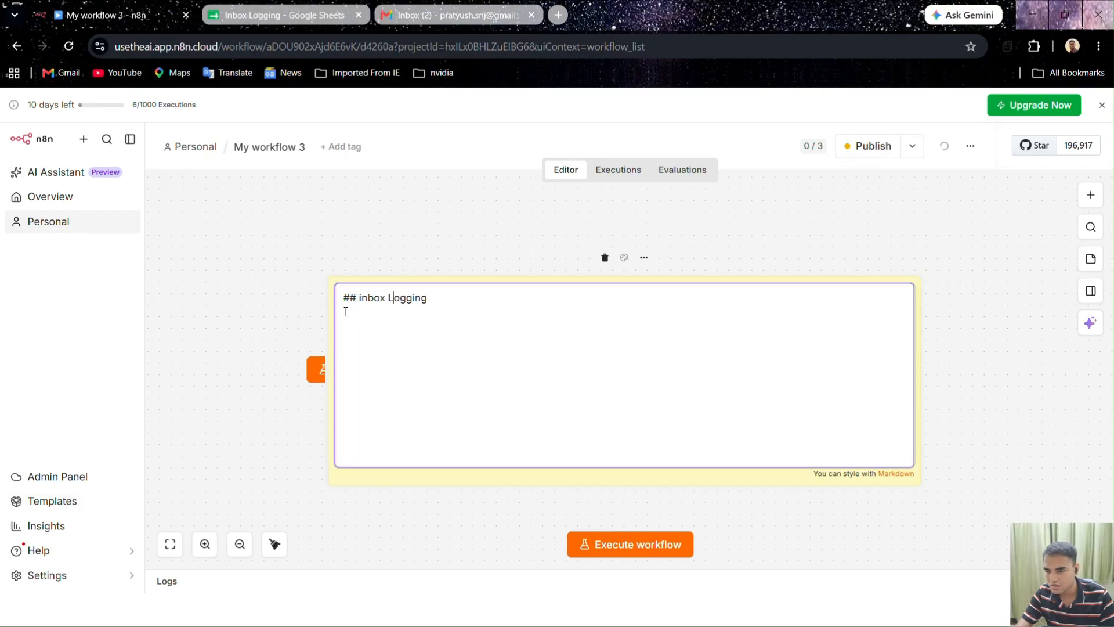
{"action": "left_click", "coordinate": [362, 298]}
{"action": "key", "text": "BackSpace"}
{"action": "type", "text": "I"}
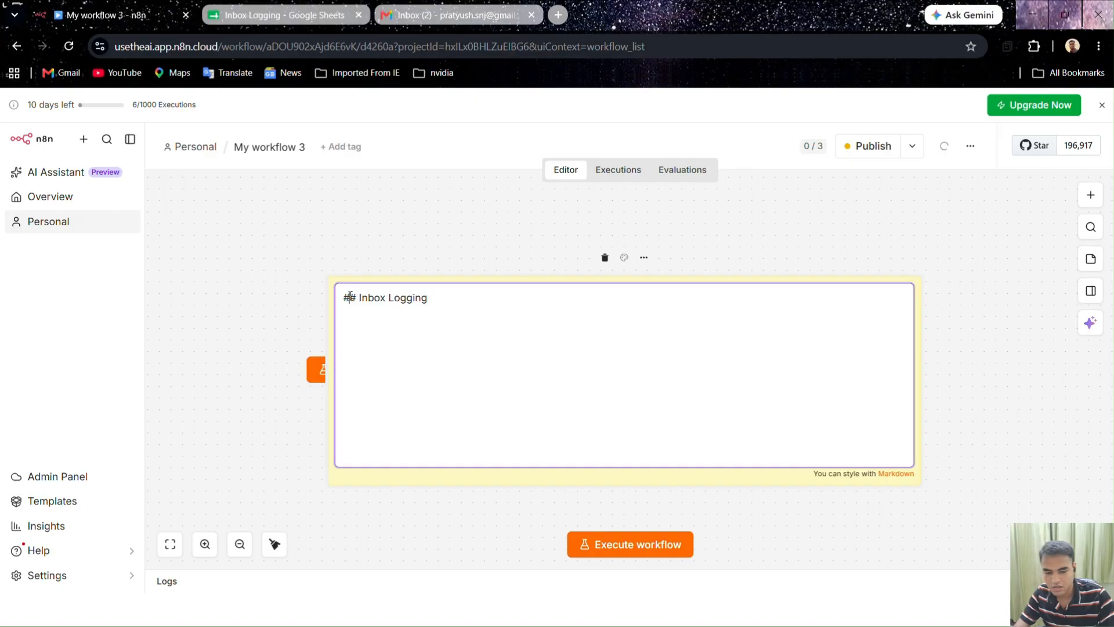
{"action": "left_click", "coordinate": [430, 169]}
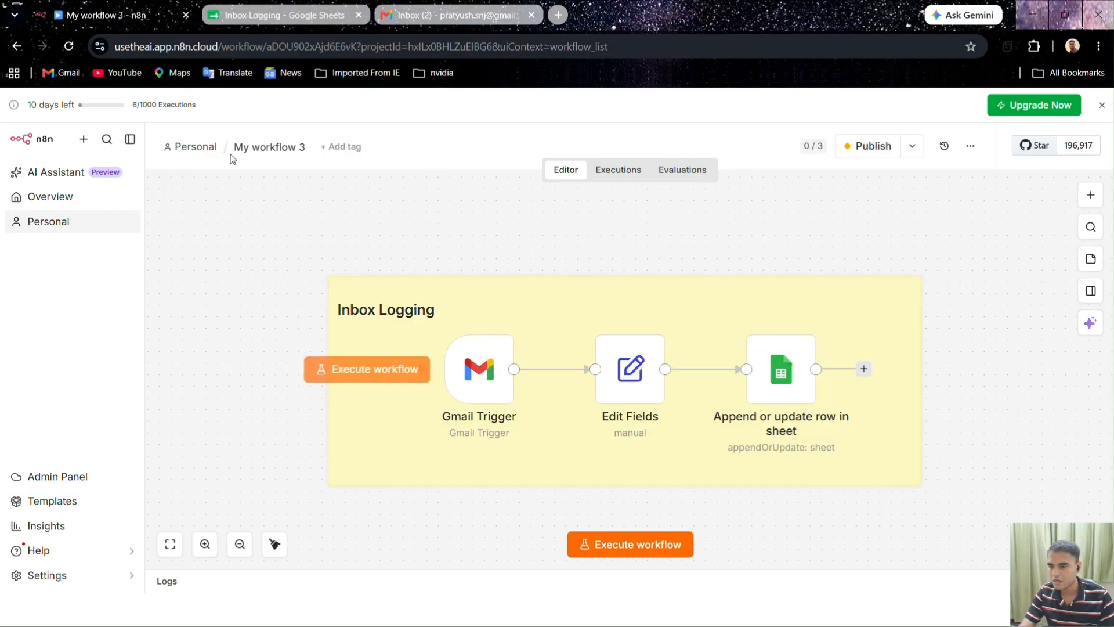
Rename the workflow from 'My workflow 3' to 'Inbox Logging', capitalising the I and L
{"action": "left_click", "coordinate": [299, 149]}
{"action": "key", "text": "BackSpace"}
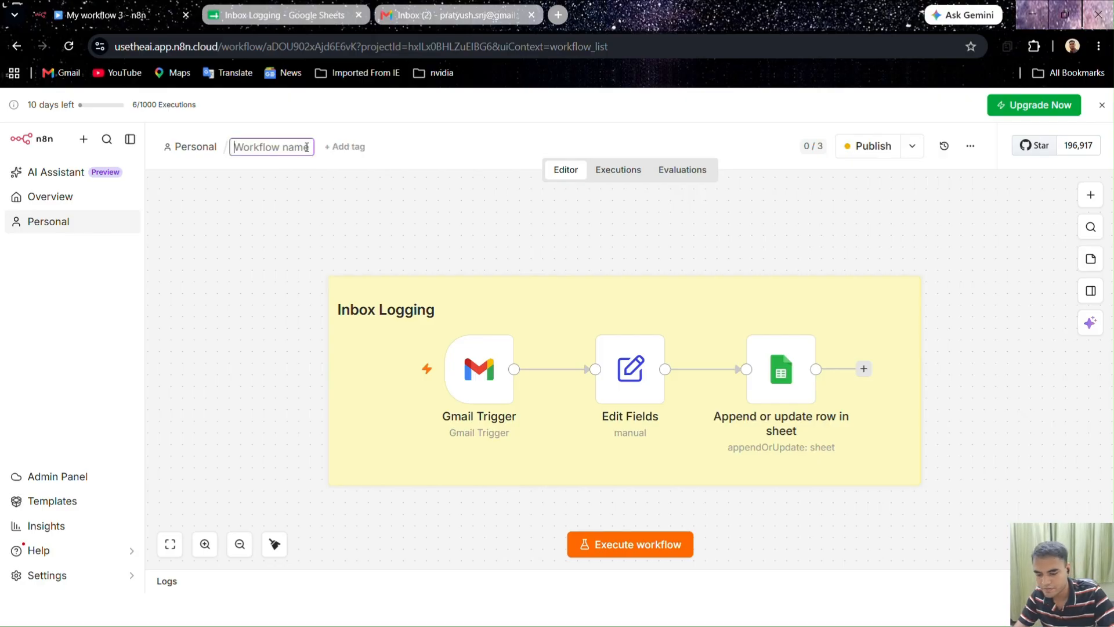
{"action": "type", "text": "inbox"}
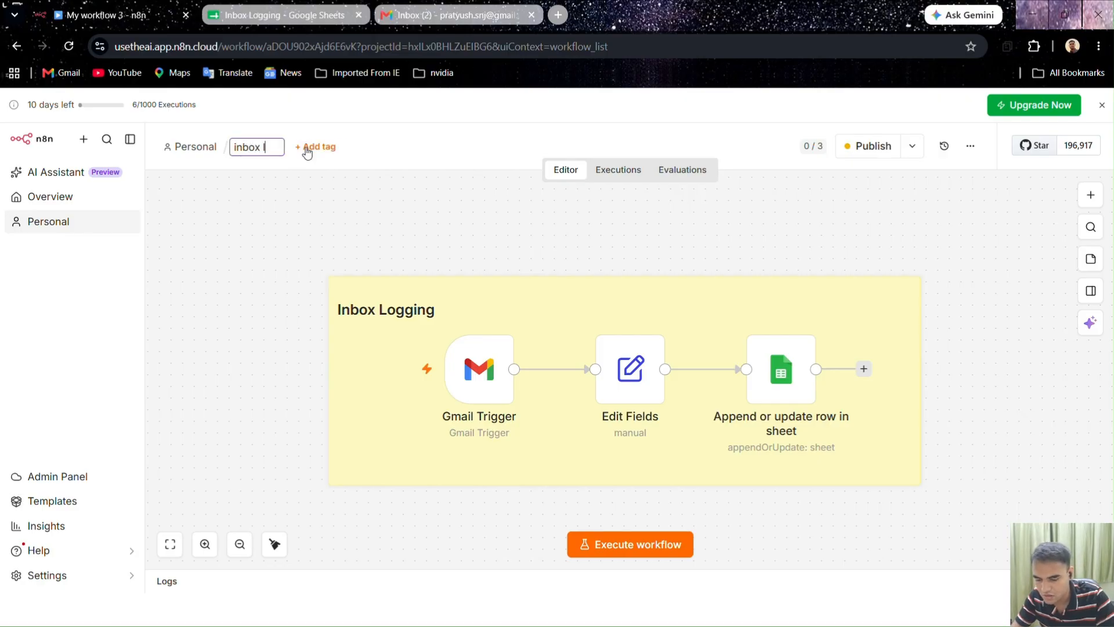
{"action": "type", "text": " logging"}
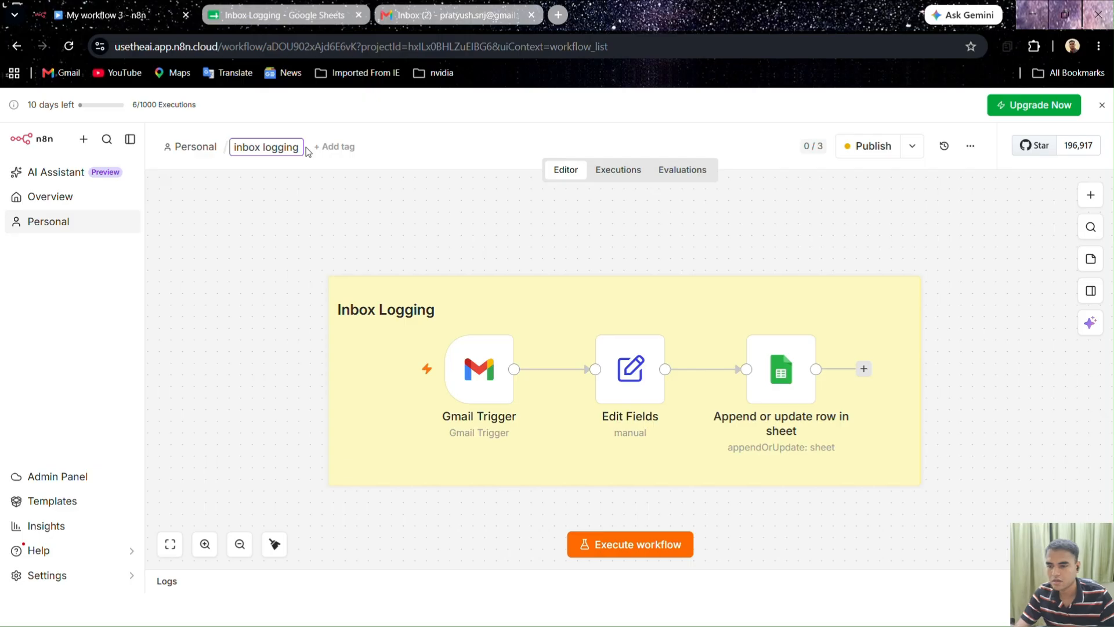
{"action": "left_click", "coordinate": [236, 146]}
{"action": "key", "text": "BackSpace"}
{"action": "type", "text": "I"}
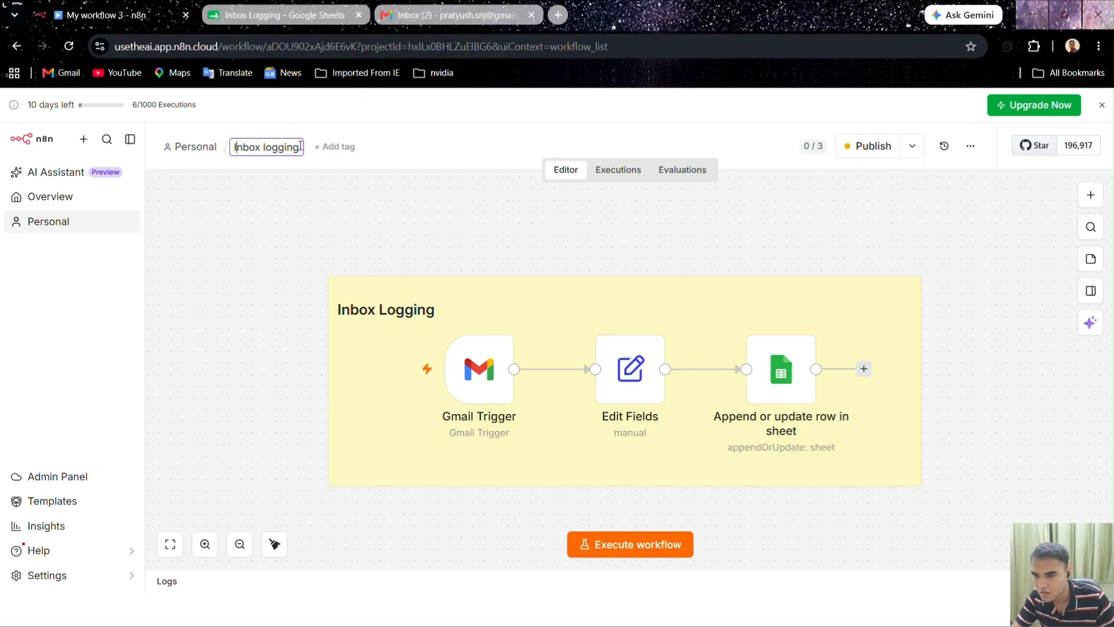
{"action": "left_click", "coordinate": [267, 147]}
{"action": "key", "text": "BackSpace"}
{"action": "type", "text": "L"}
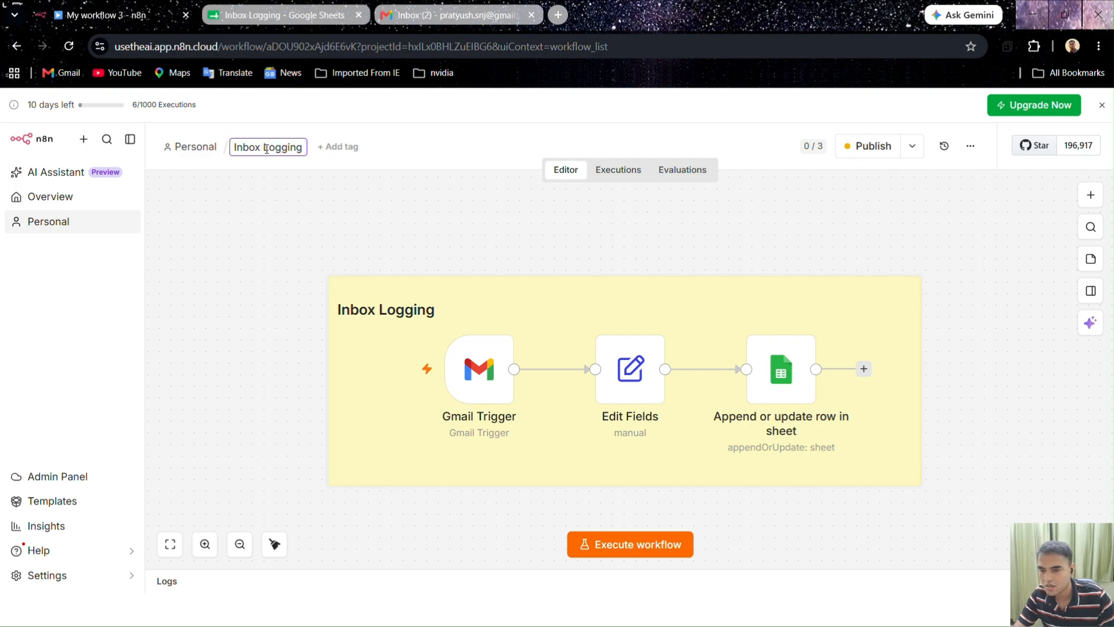
{"action": "left_click", "coordinate": [421, 239]}
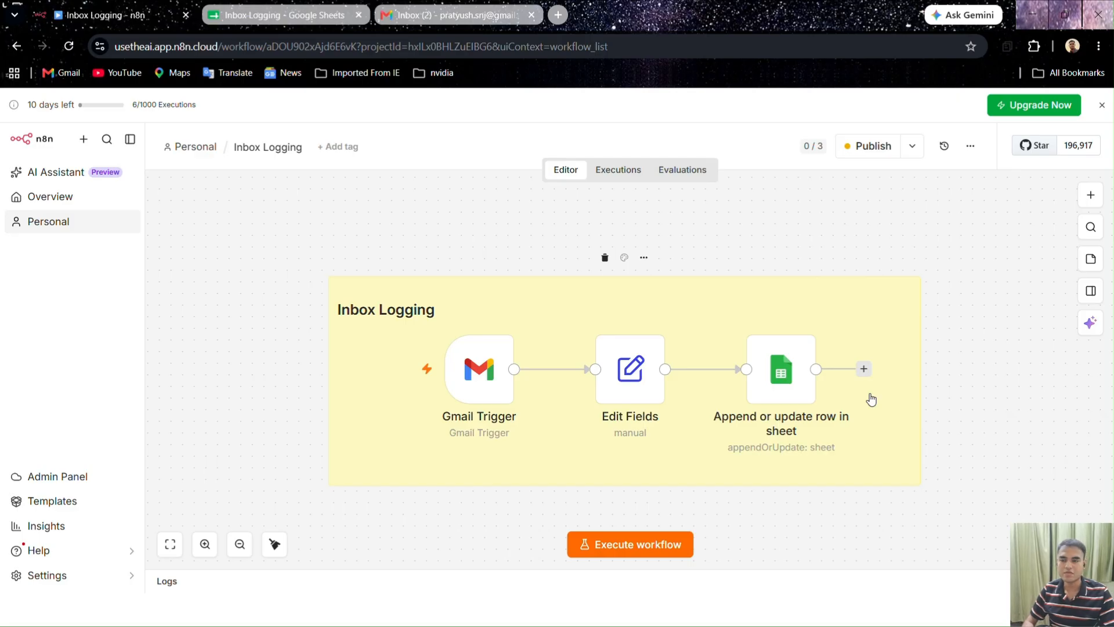
Look at the Inbox Logging spreadsheet's file options, then return to the n8n workflow
{"action": "left_click", "coordinate": [262, 14]}
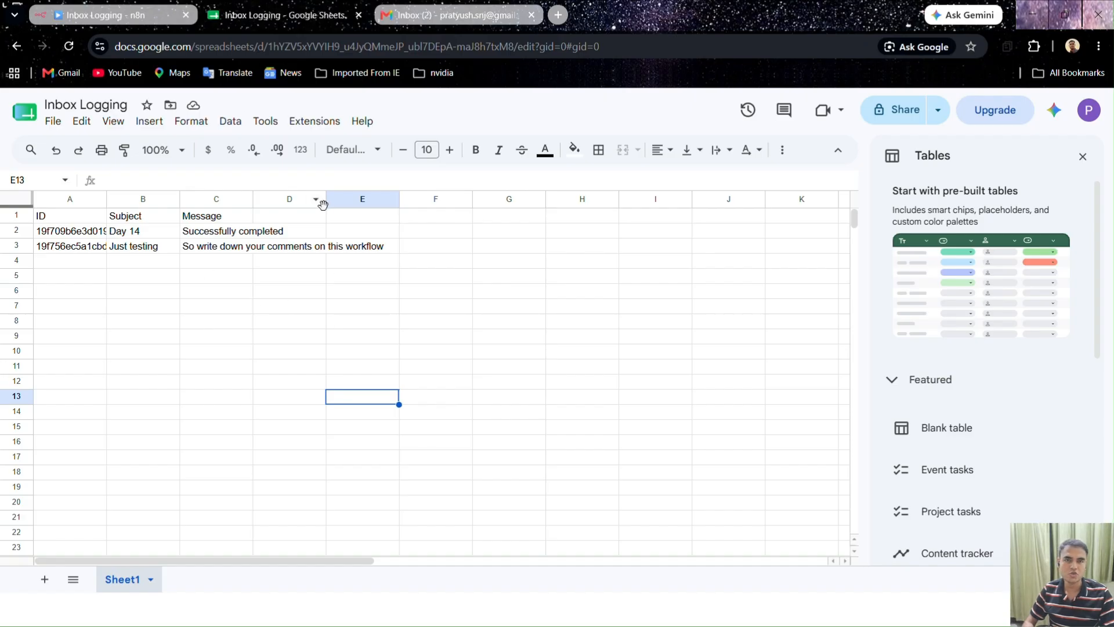
{"action": "left_click", "coordinate": [53, 121]}
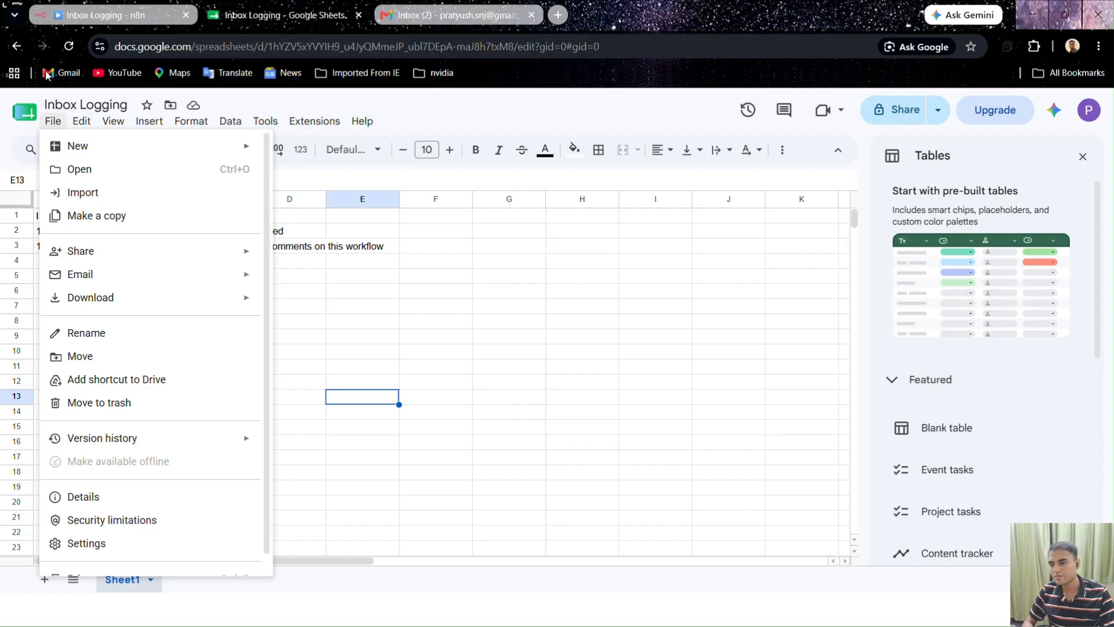
{"action": "left_click", "coordinate": [70, 15]}
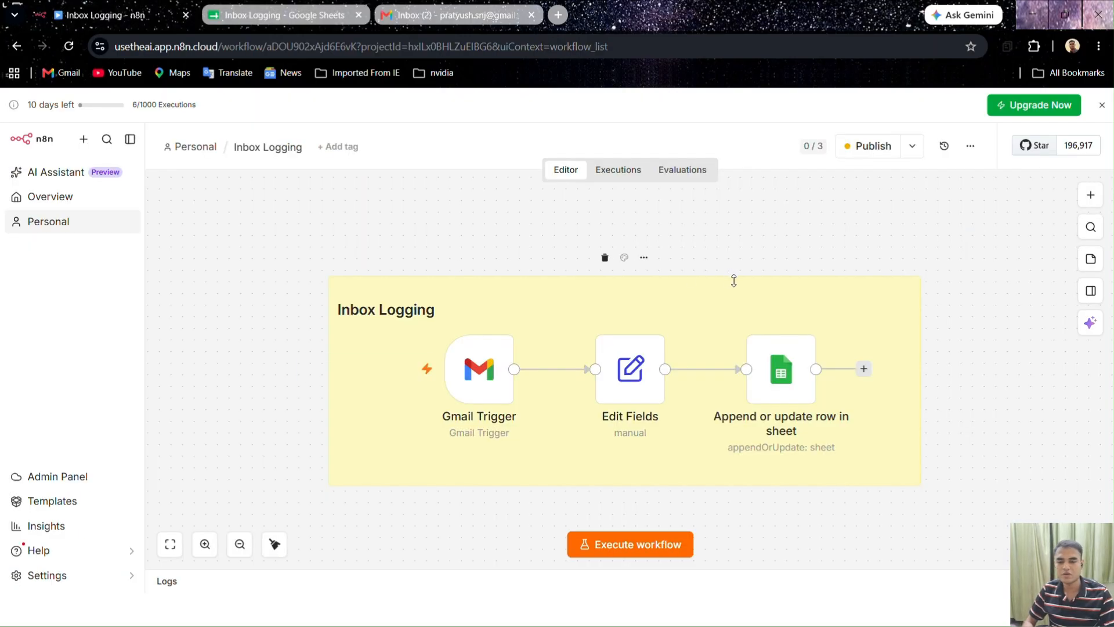
Download the workflow as Inbox Logging.json and confirm it in Chrome's downloads list
{"action": "left_click", "coordinate": [968, 147]}
{"action": "left_click", "coordinate": [955, 224]}
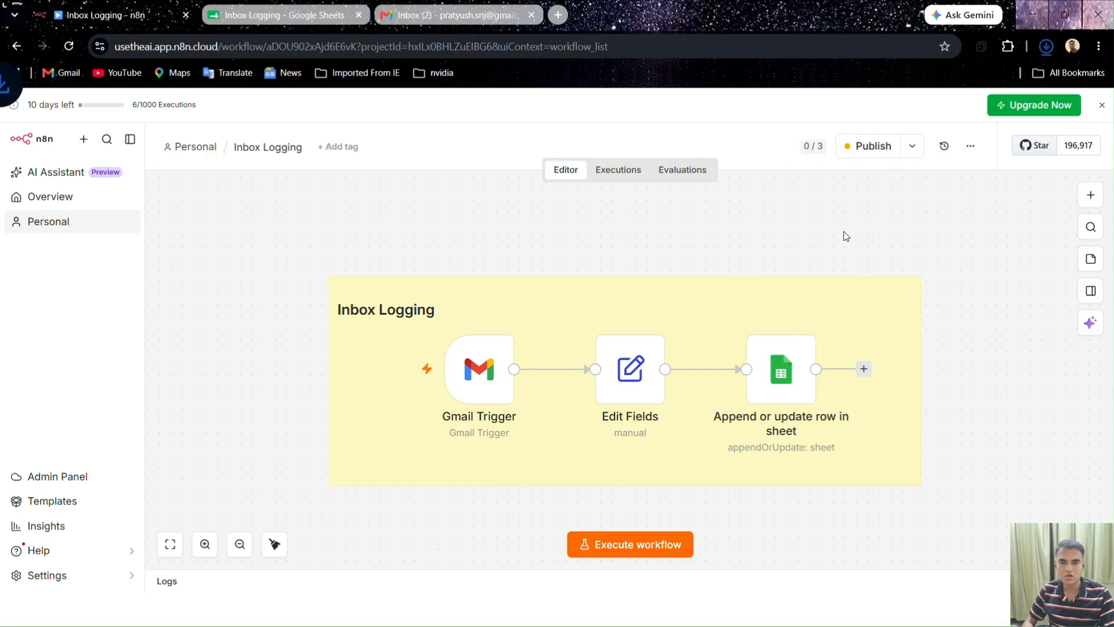
{"action": "left_click", "coordinate": [1045, 48]}
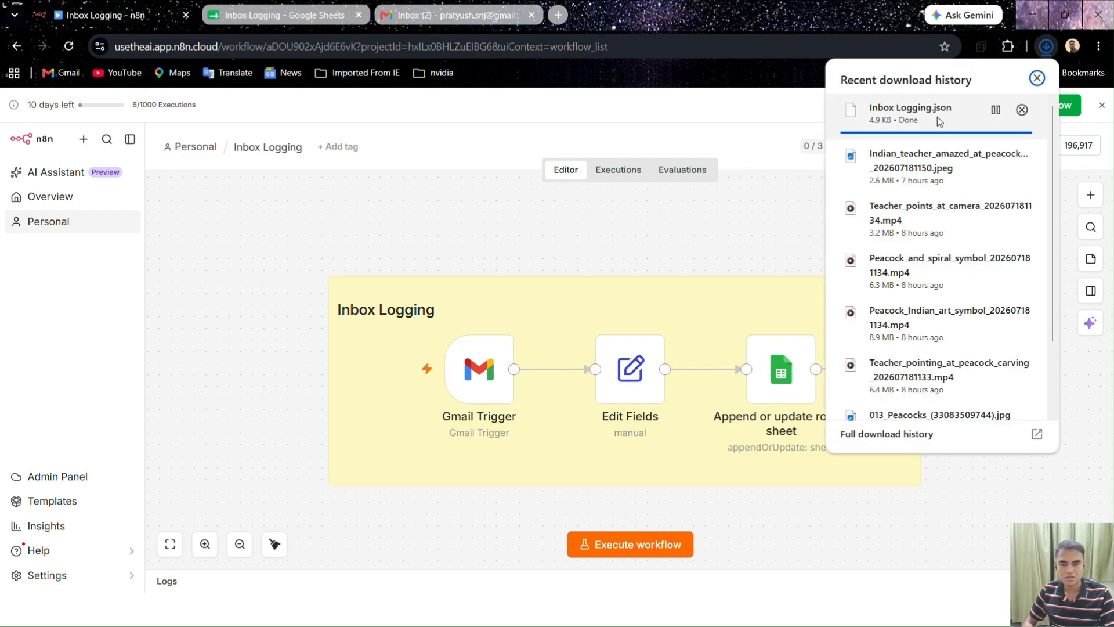
{"action": "left_click", "coordinate": [801, 226]}
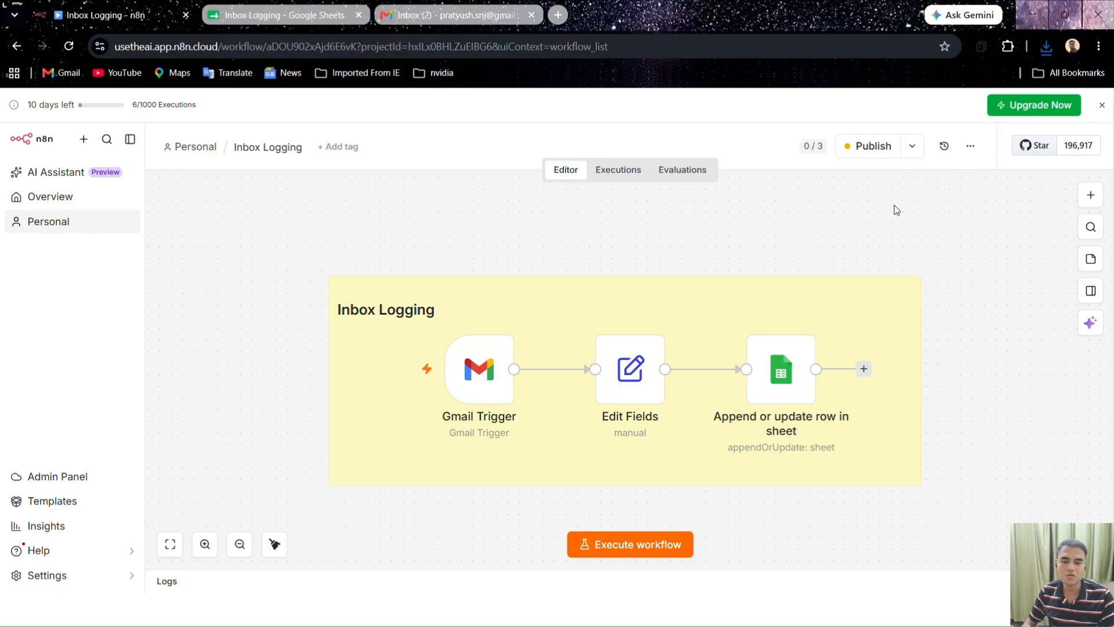
Publish the workflow as Version 9bbdf1e7, then request to unpublish that version
{"action": "left_click", "coordinate": [907, 147]}
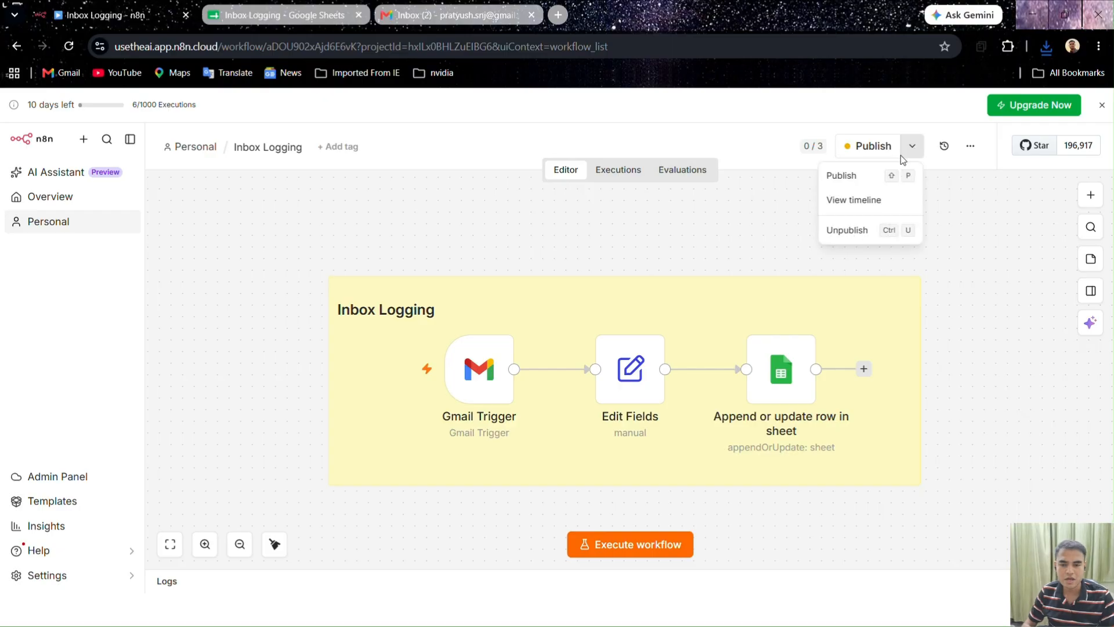
{"action": "left_click", "coordinate": [805, 246]}
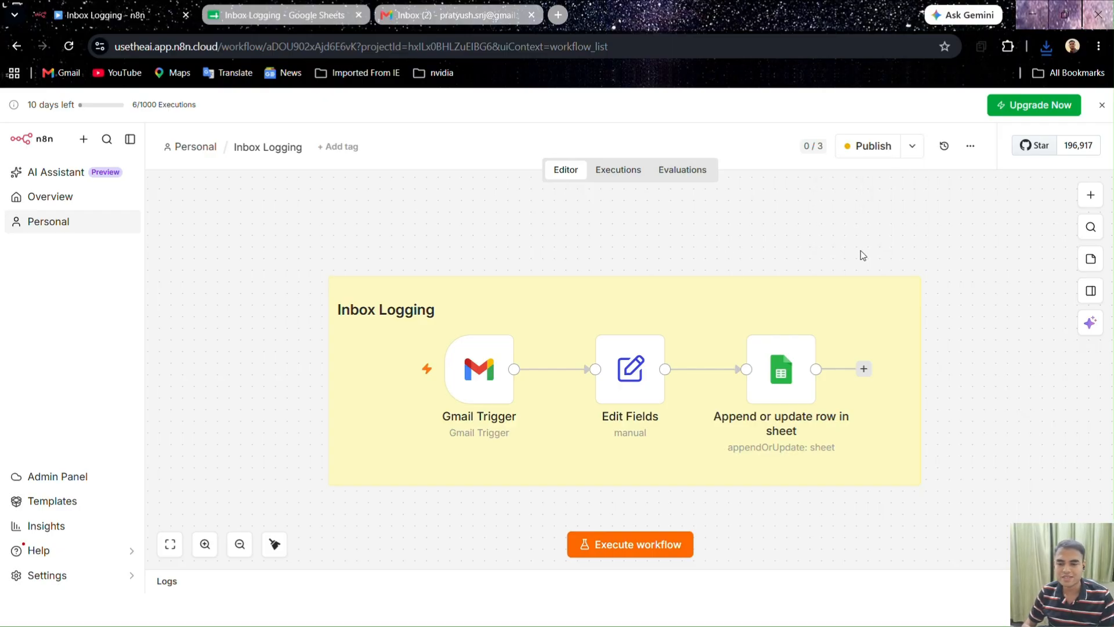
{"action": "left_click", "coordinate": [866, 147]}
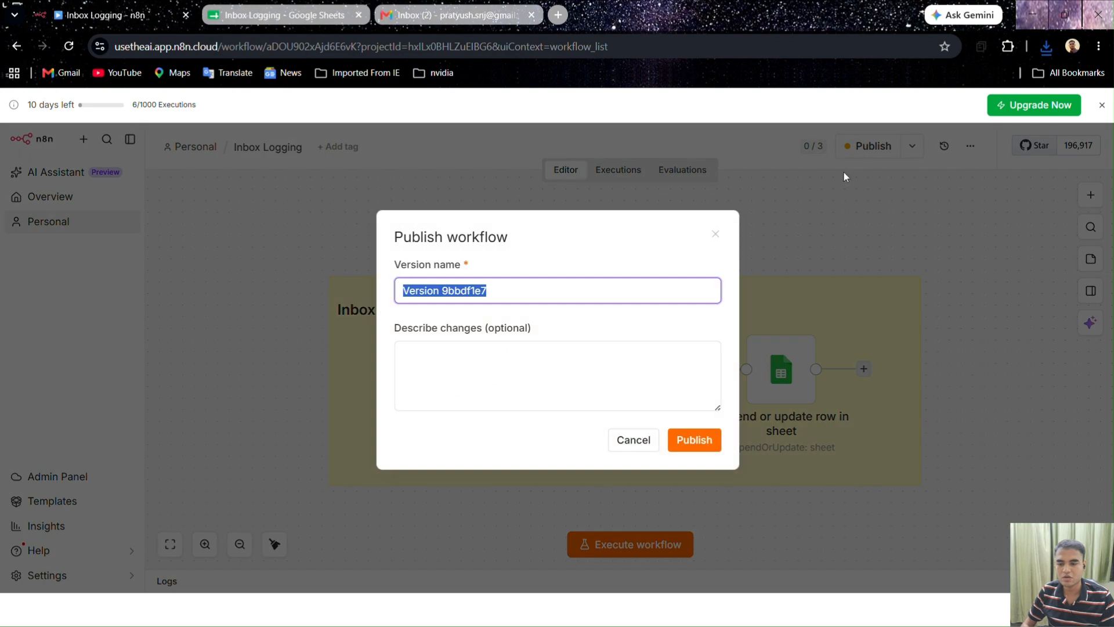
{"action": "left_click", "coordinate": [703, 447]}
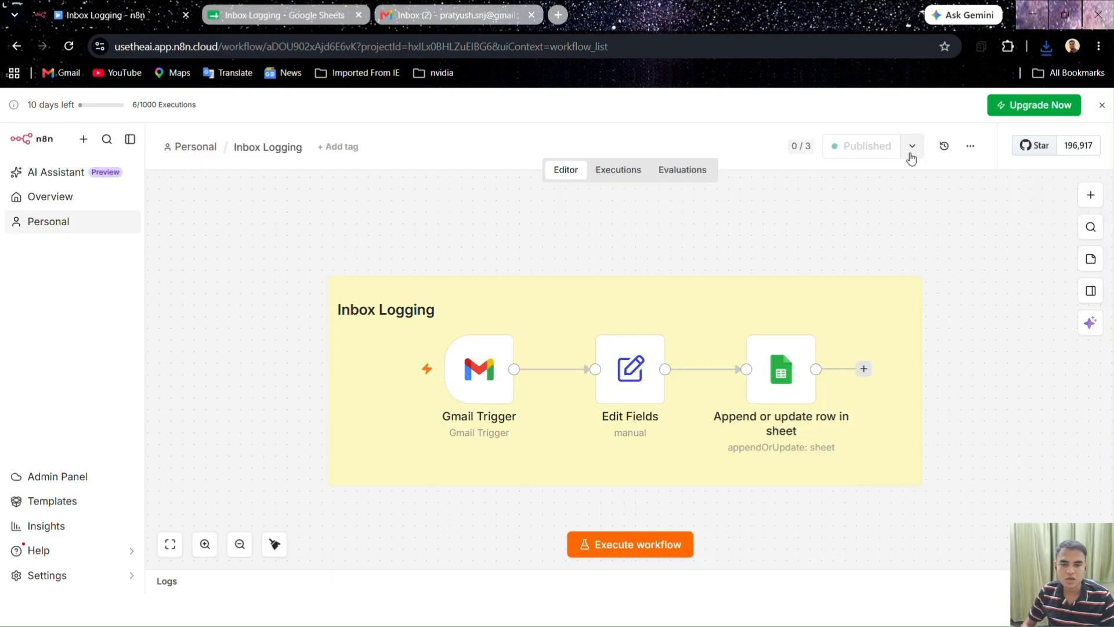
{"action": "left_click", "coordinate": [912, 148]}
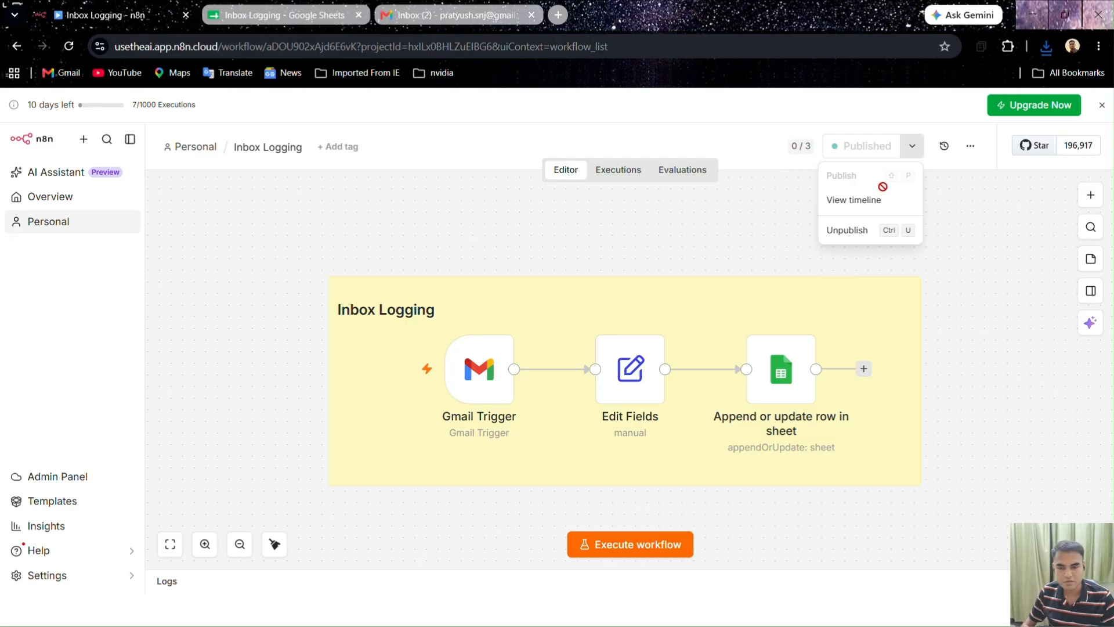
{"action": "left_click", "coordinate": [847, 230]}
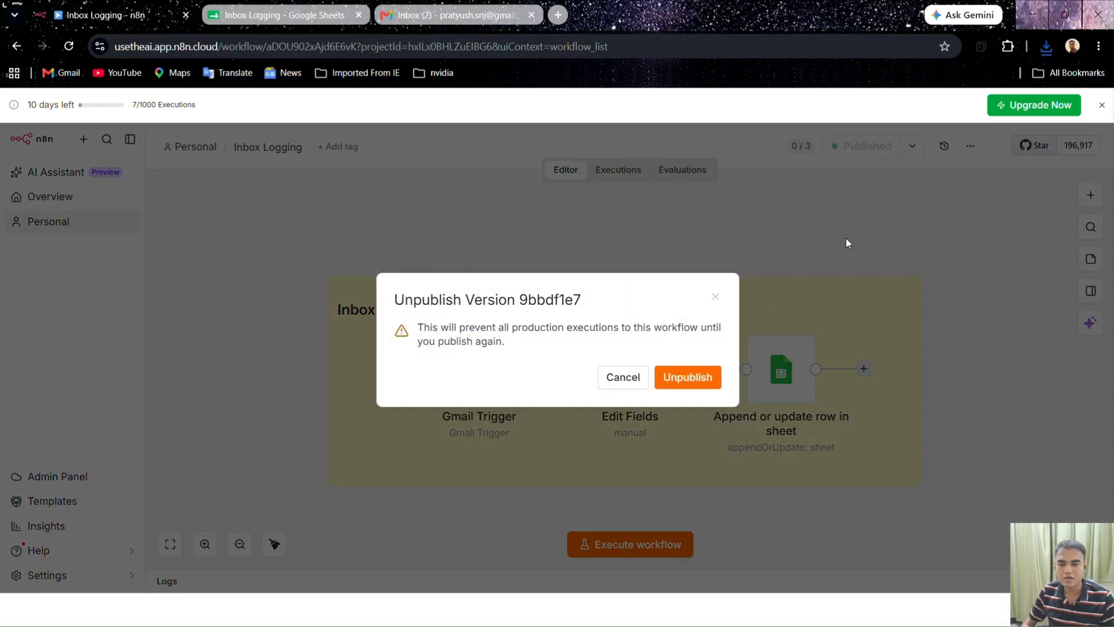